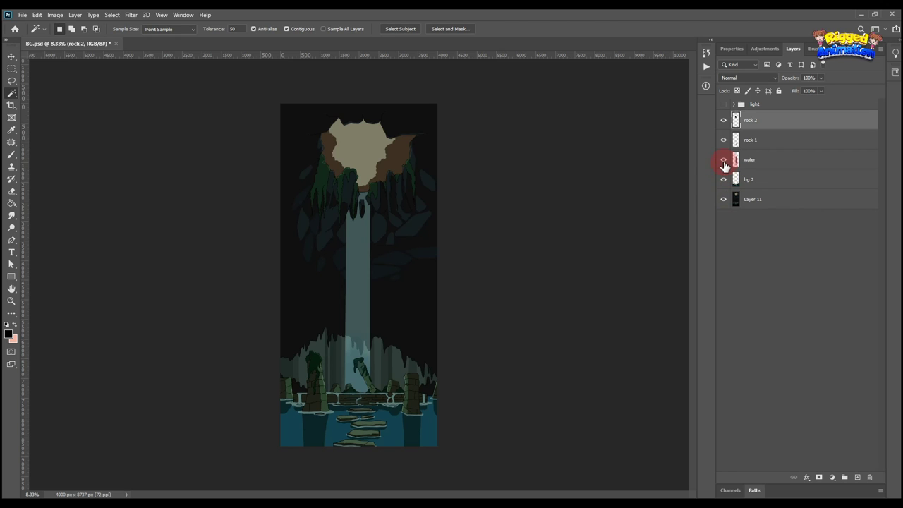
Toggle the visibility of the water layer and the light group to examine what each adds to the artwork
click(722, 160)
click(723, 161)
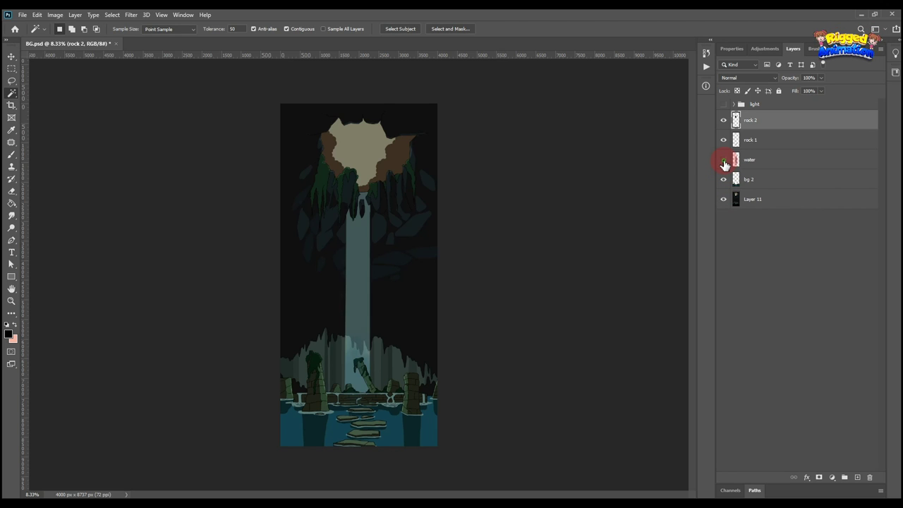
click(724, 160)
click(724, 161)
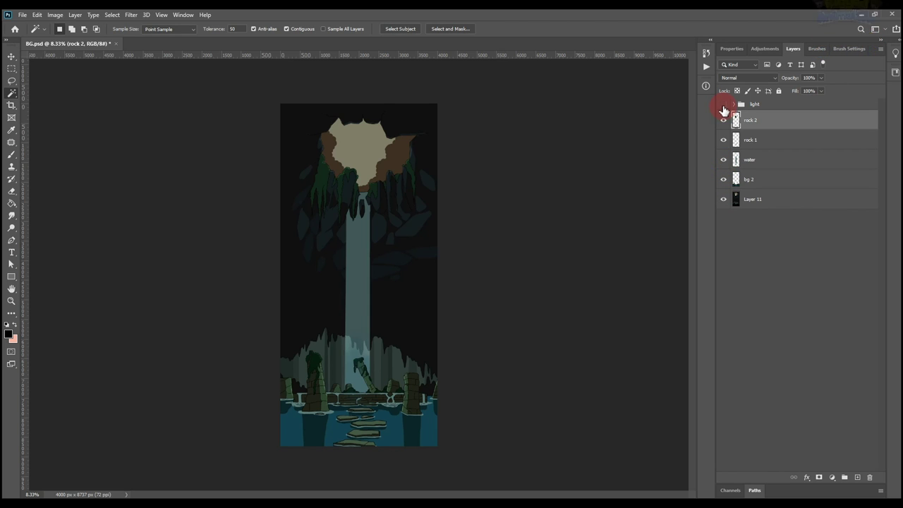
click(723, 105)
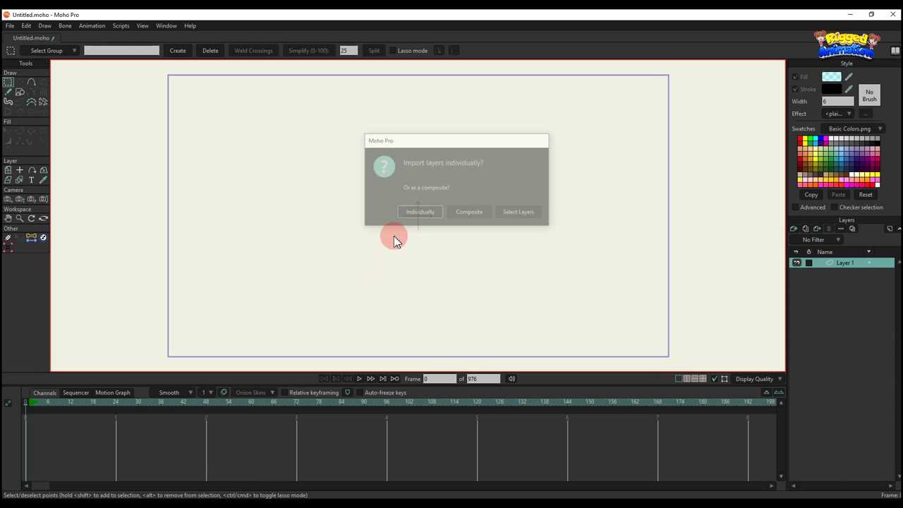
Import the layers of BG.psd individually and bring the whole background into view
click(418, 213)
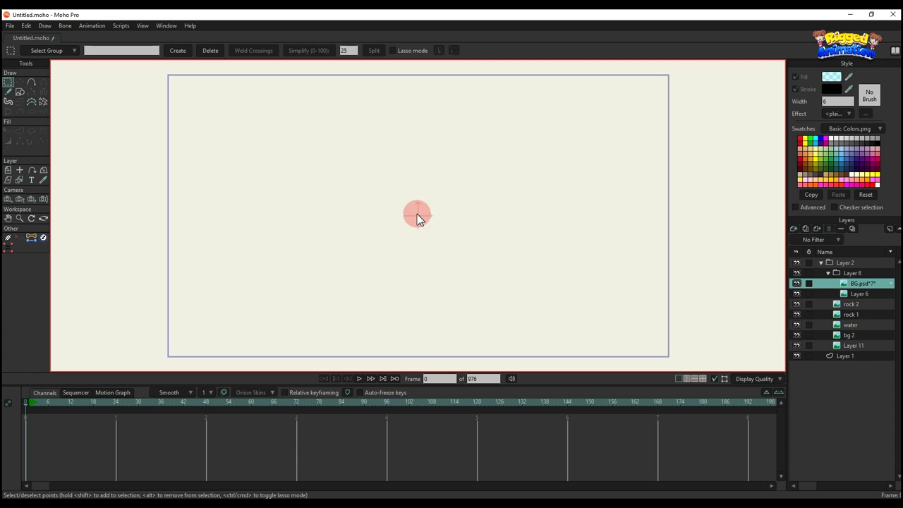
scroll(416, 214, down, 3)
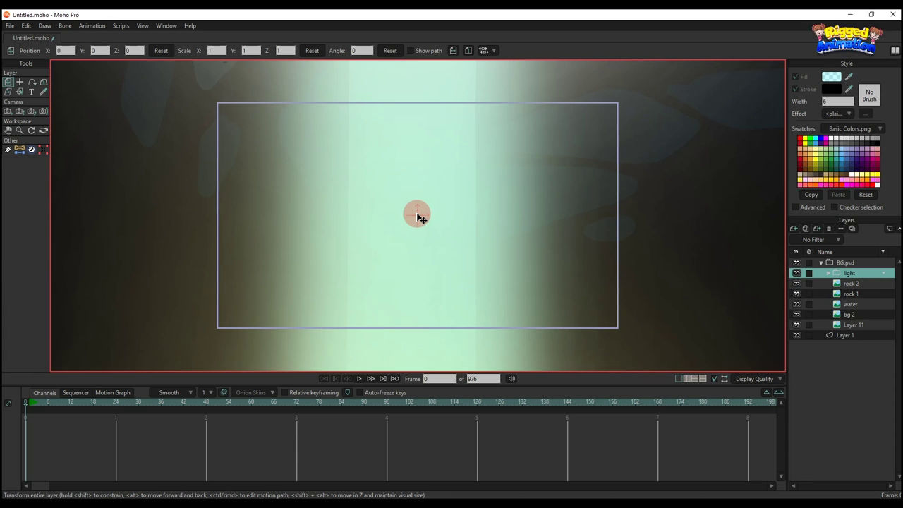
scroll(416, 215, down, 5)
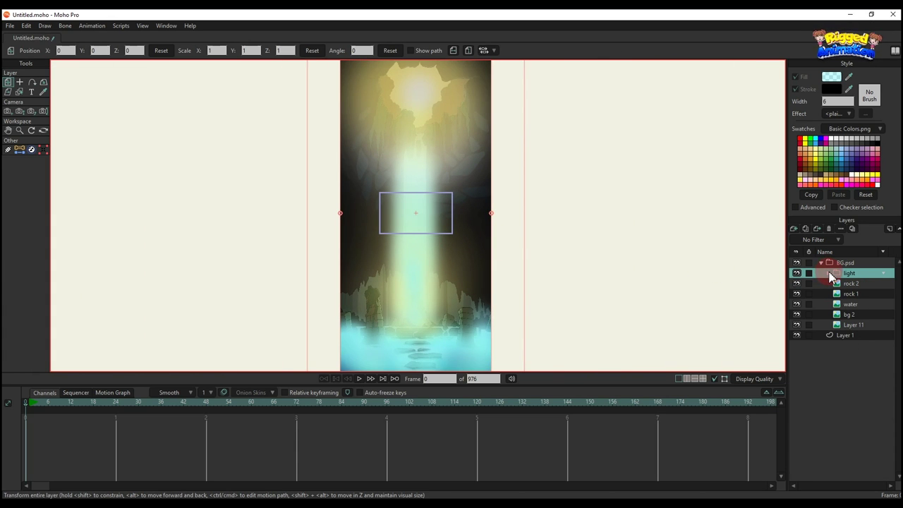
Expand the light group and check the blending modes and visual effect of Layer 5 and Layer 8
click(828, 274)
double_click(859, 284)
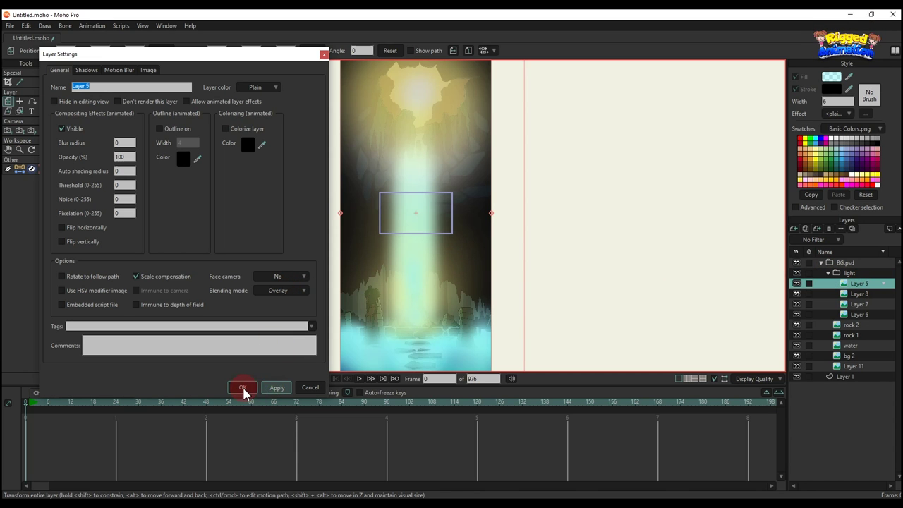
click(796, 283)
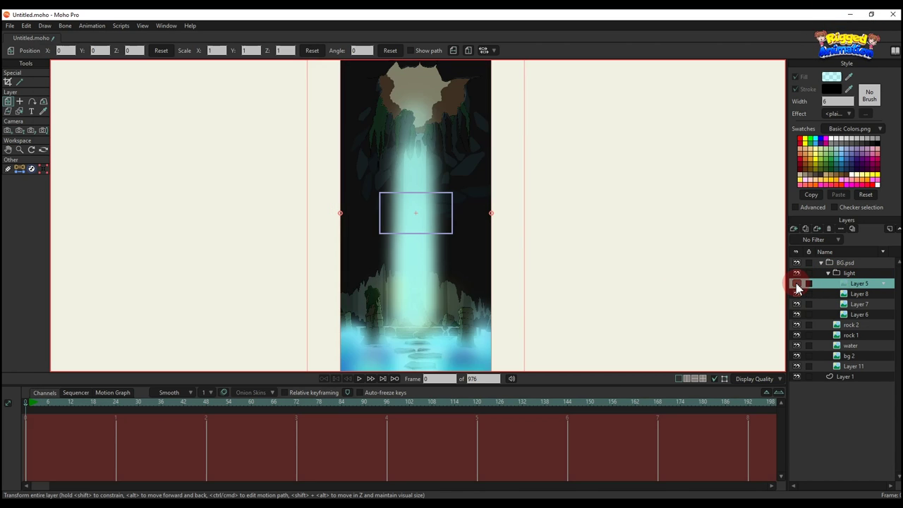
click(796, 283)
click(796, 293)
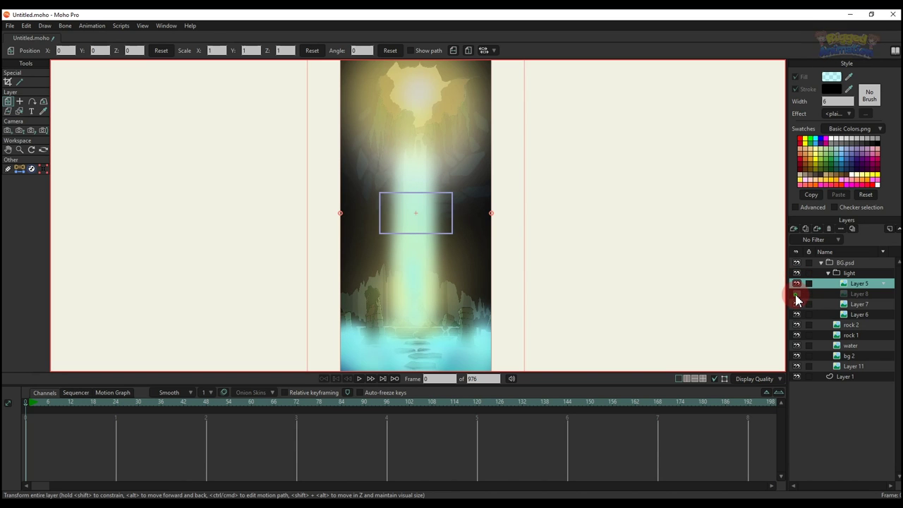
double_click(837, 294)
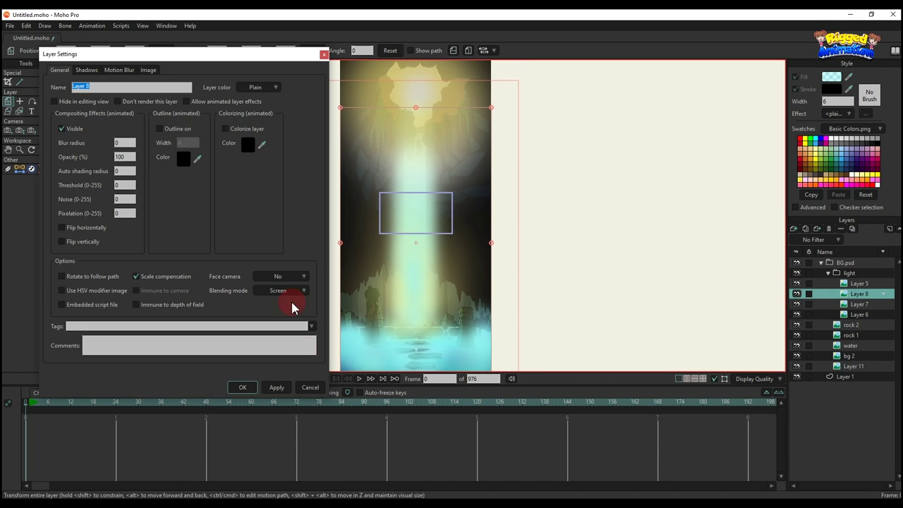
click(310, 387)
Toggle Layer 7 in the light group to see its effect and check its blending mode
click(797, 304)
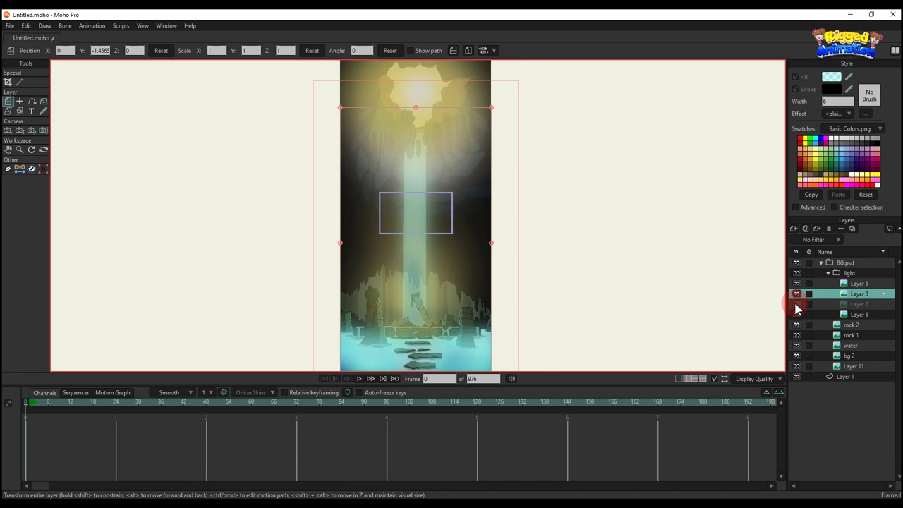
click(797, 304)
double_click(848, 304)
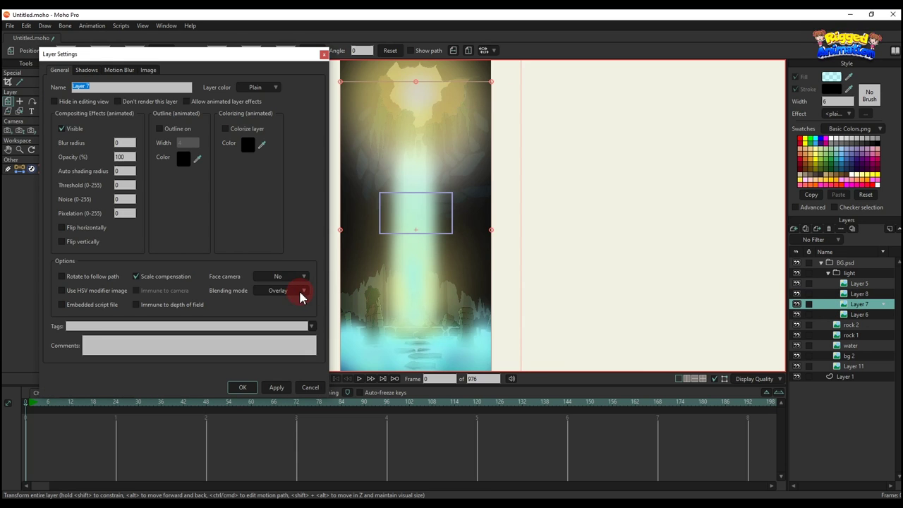
click(311, 387)
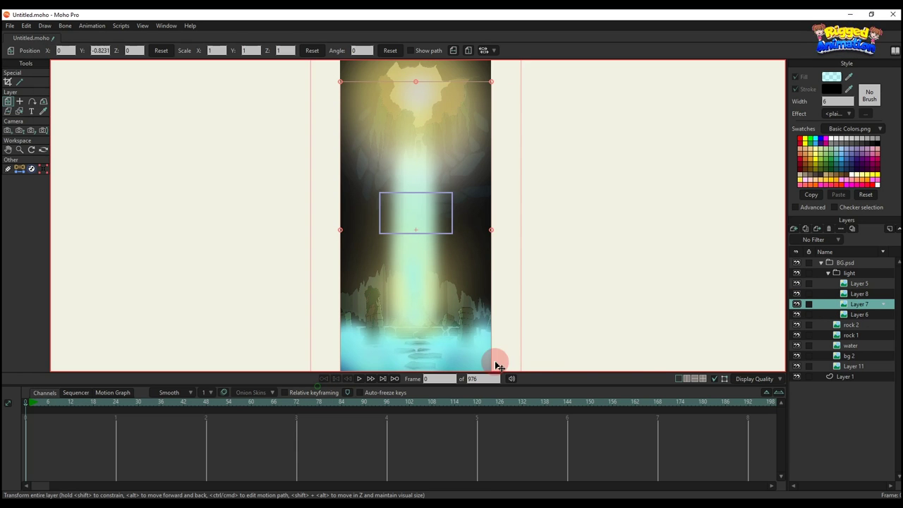
Hide Layer 8, Layer 5 and Layer 7 in the light group to isolate Layer 6 over the pool
click(796, 294)
click(796, 283)
click(797, 304)
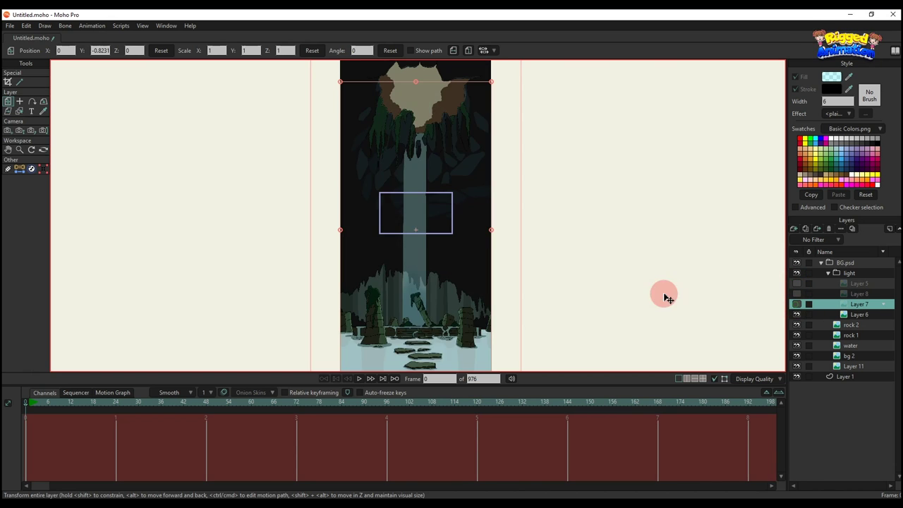
drag(583, 287, 582, 186)
scroll(486, 260, up, 3)
Toggle Layer 6 to examine its effect on the pool water and open its layer settings for checking
click(797, 314)
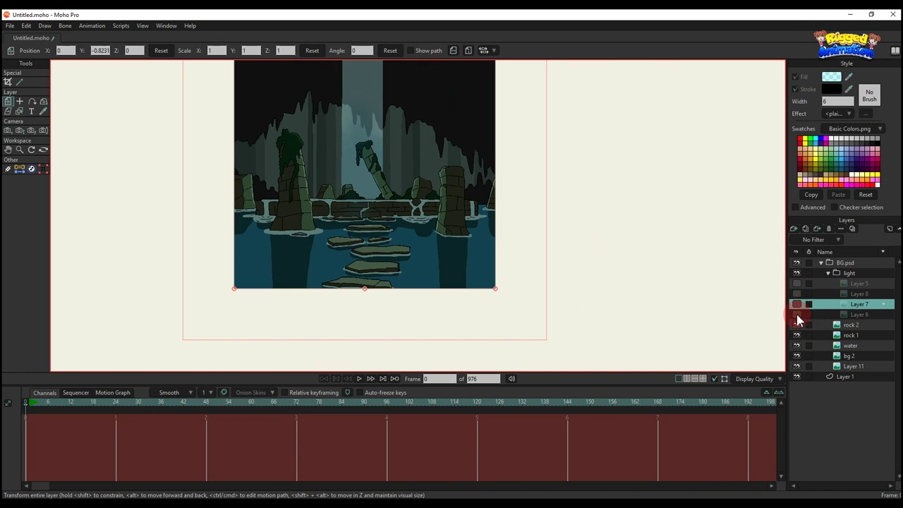
click(797, 314)
click(796, 314)
click(797, 314)
double_click(846, 314)
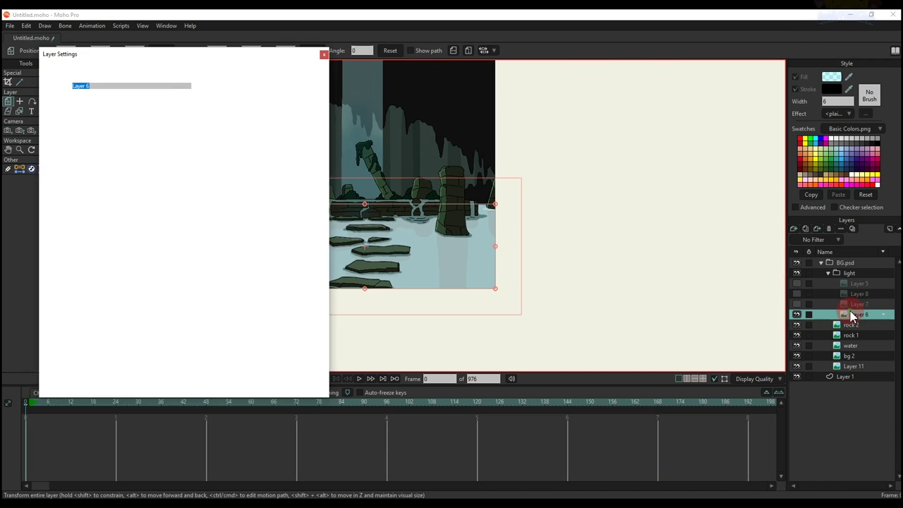
click(316, 387)
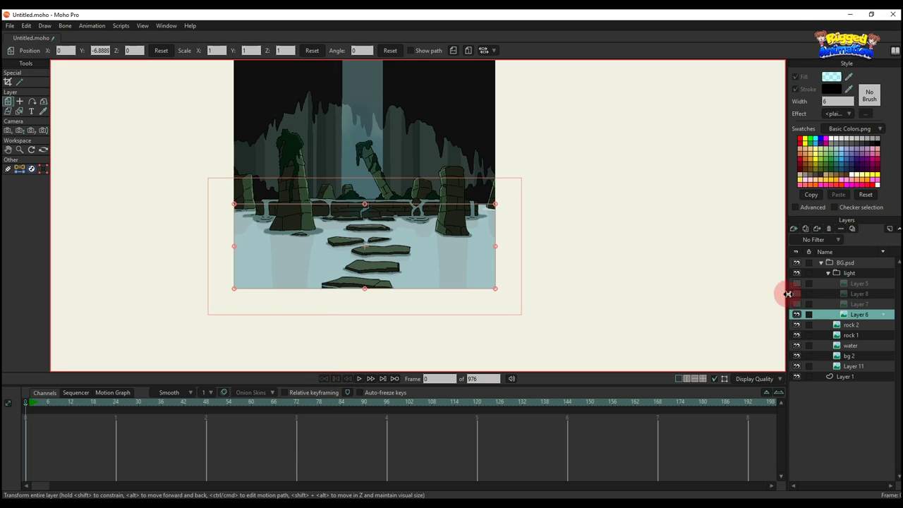
Make Layer 7, Layer 8 and Layer 5 visible again and select the light group
click(796, 304)
click(796, 293)
click(797, 284)
click(858, 273)
scroll(508, 255, down, 5)
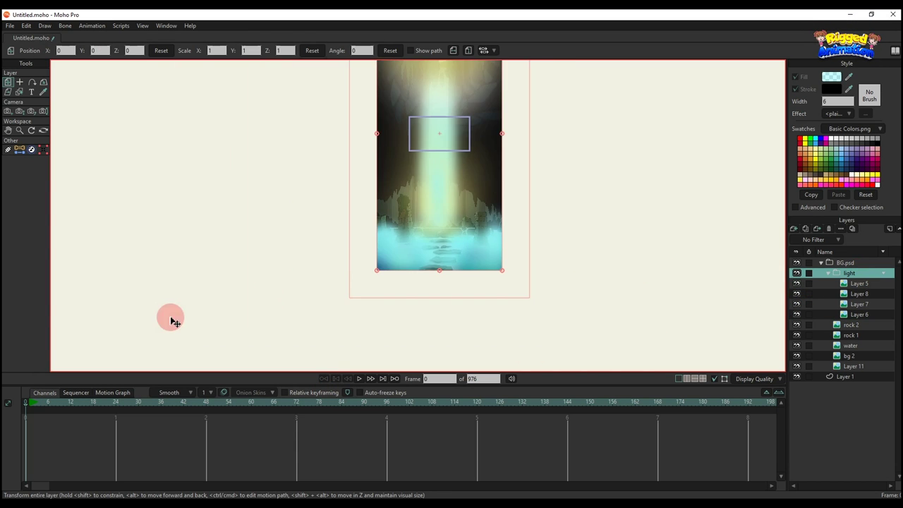
Widen the camera's vertical field of view to about 141 degrees to frame the whole background, and preview a render of the frame
key(4)
key(4)
key(5)
drag(466, 210, 152, 40)
drag(440, 202, 411, 177)
key(ctrl+r)
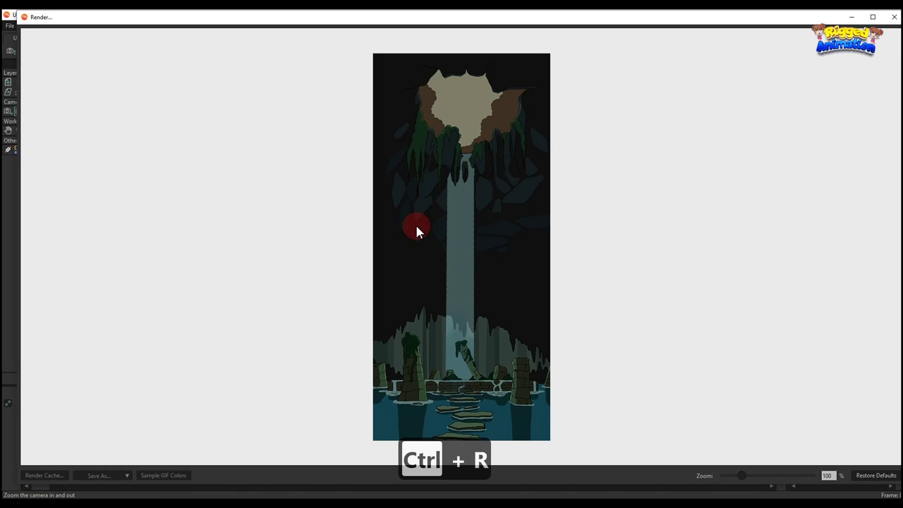
click(894, 17)
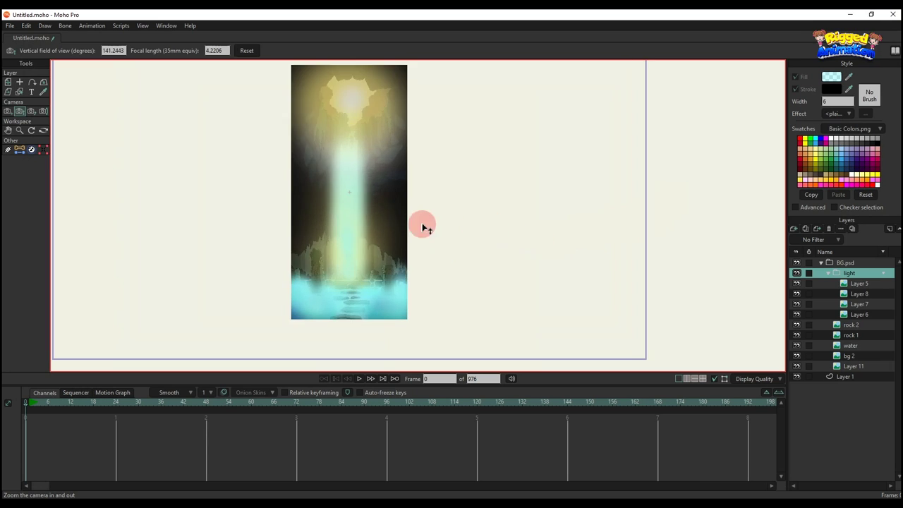
Collapse the light group and hide it
click(830, 274)
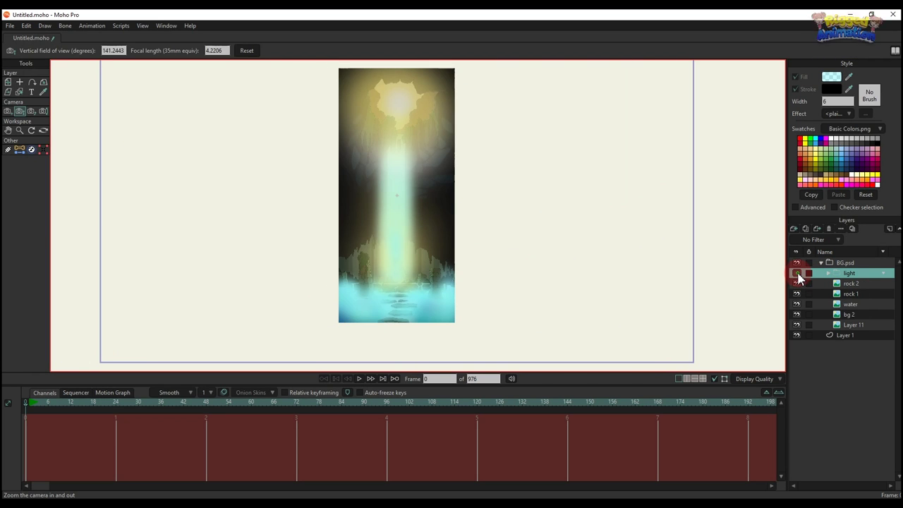
click(796, 273)
drag(564, 270, 423, 214)
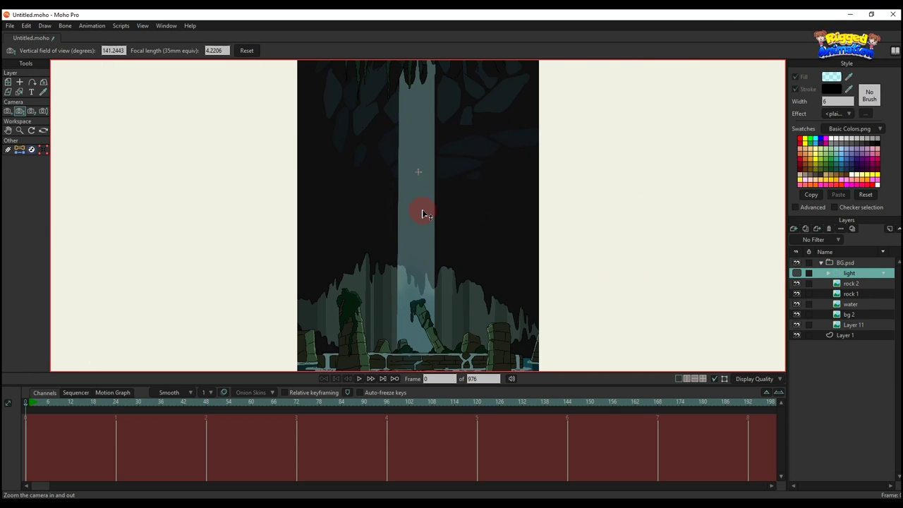
Select the water image layer and toggle its visibility to examine which part of the scene it covers
click(821, 304)
click(796, 305)
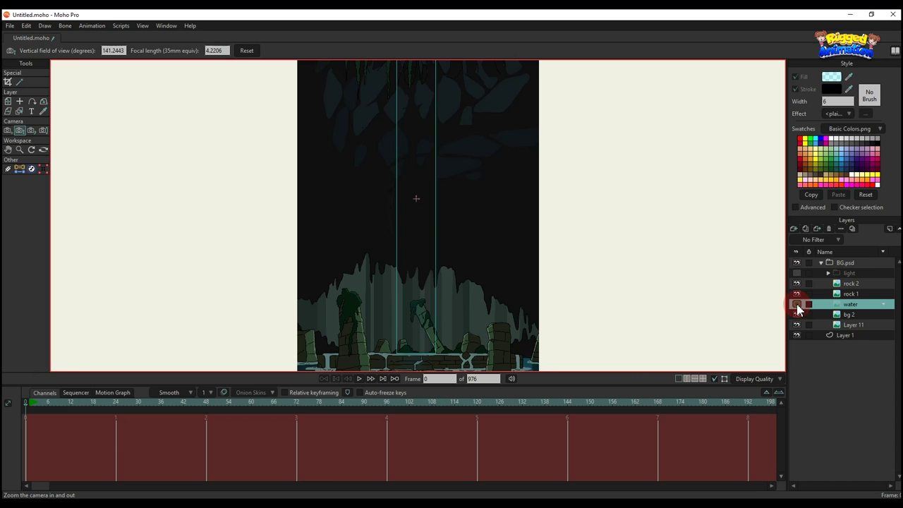
click(797, 305)
scroll(563, 272, down, 3)
drag(562, 274, 573, 255)
scroll(573, 257, up, 1)
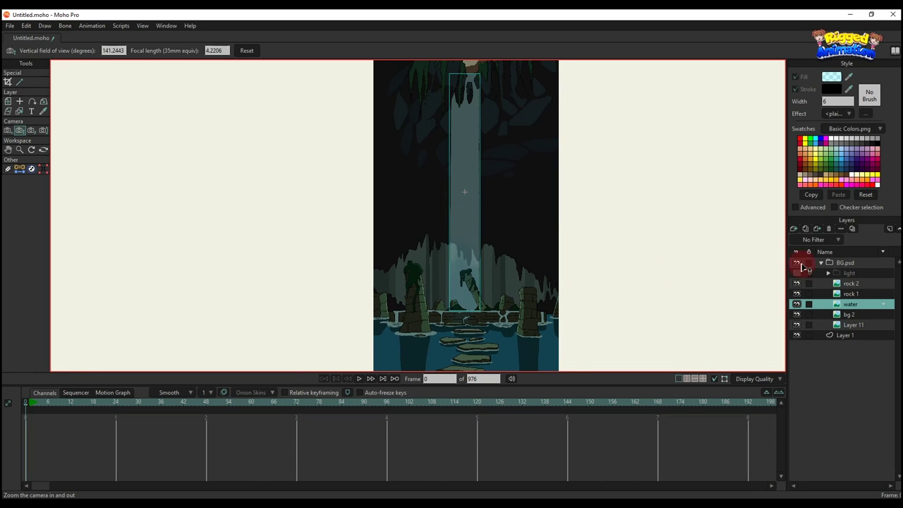
Add a new vector layer above the water image layer and name it water
click(793, 228)
click(811, 244)
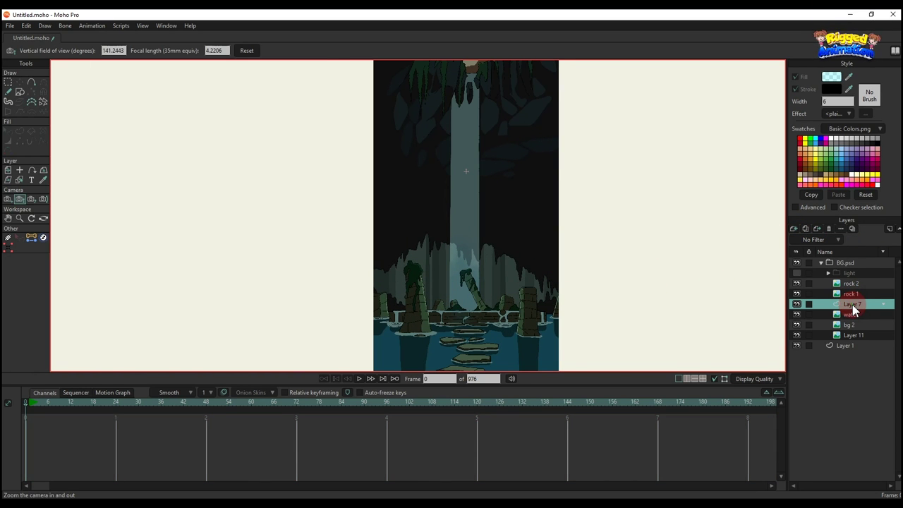
double_click(827, 304)
text(wa)
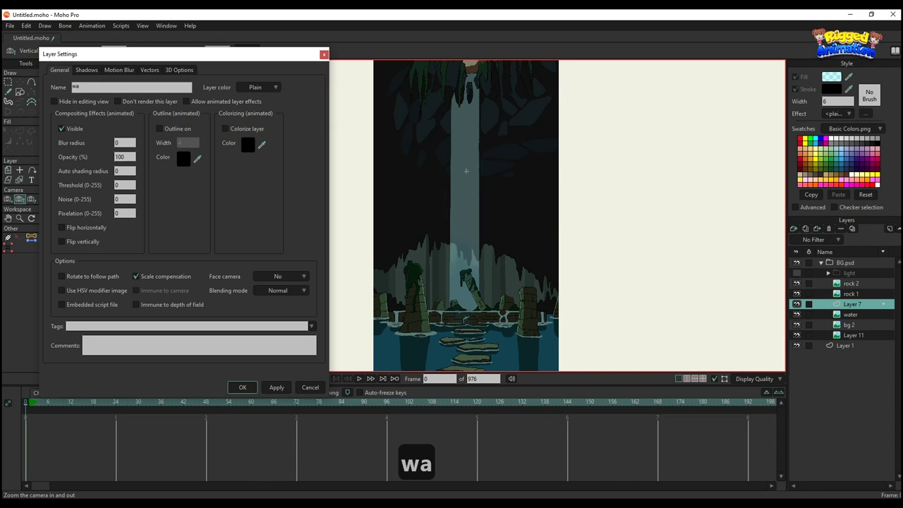
text(ter)
key(Return)
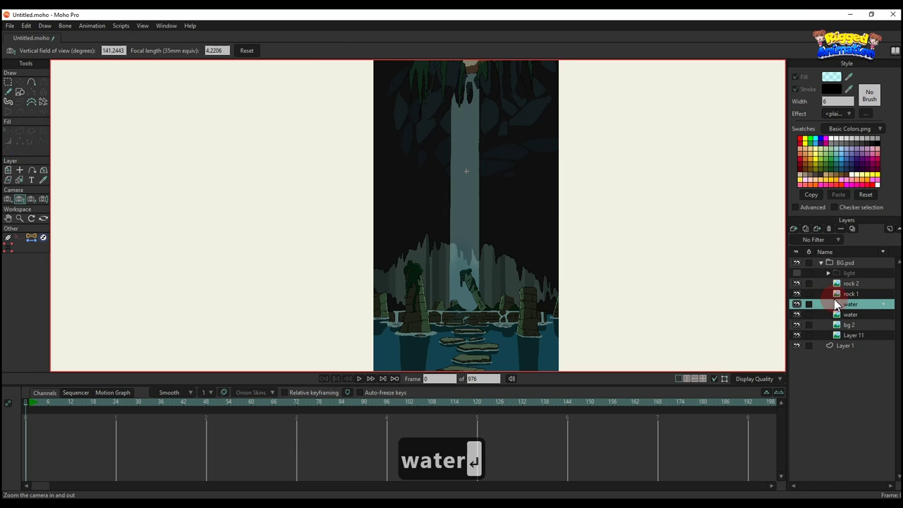
Move both water layers below bg 2 and rename Layer 11 as bg
shift+click(865, 314)
drag(864, 313, 857, 330)
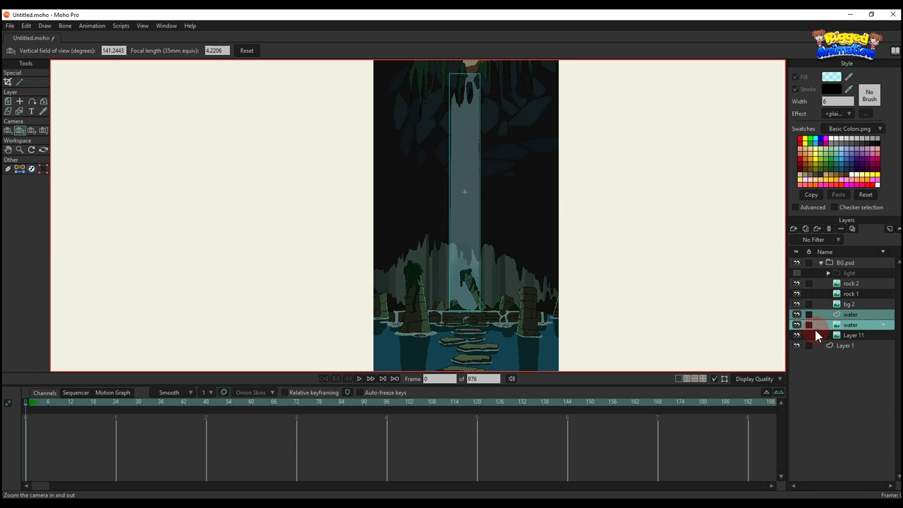
click(857, 339)
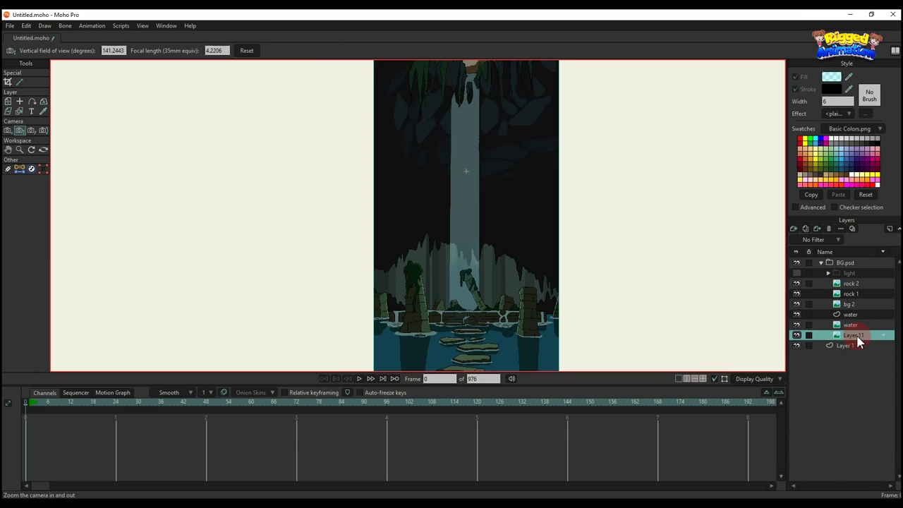
double_click(857, 338)
text(bg)
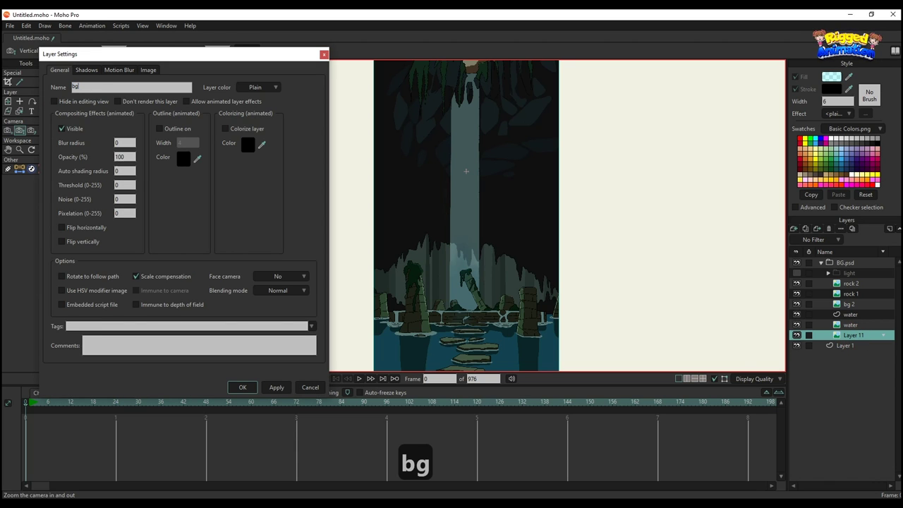
key(Return)
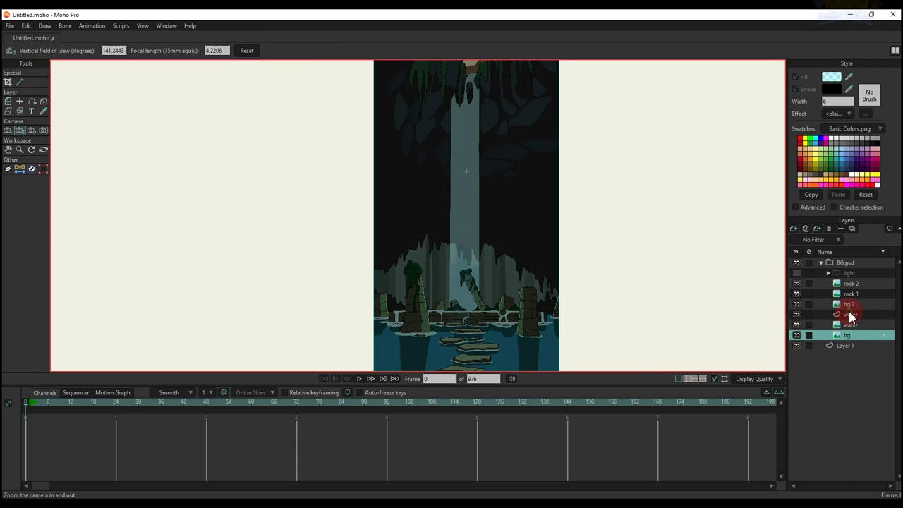
Draw a tall filled rectangle covering the waterfall on the water vector layer with the Draw Shape tool
click(849, 314)
click(20, 92)
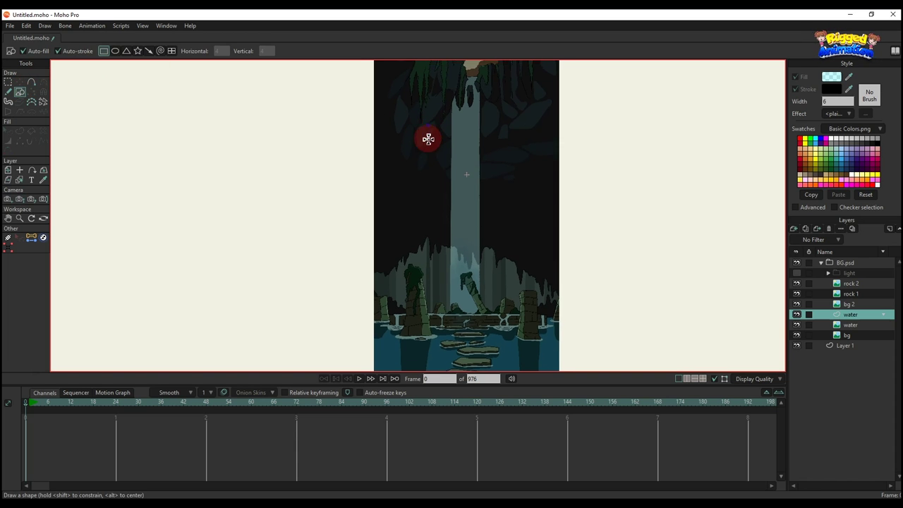
drag(428, 139, 429, 150)
drag(454, 87, 482, 331)
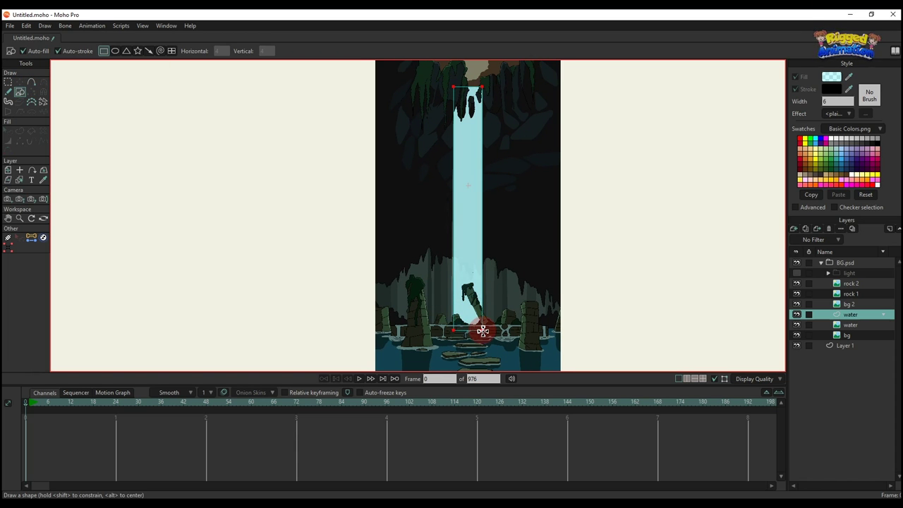
Select the waterfall rectangle and set its fill to the semi-transparent light cyan B8FCFF with an alpha of 200
key(t)
scroll(456, 212, up, 2)
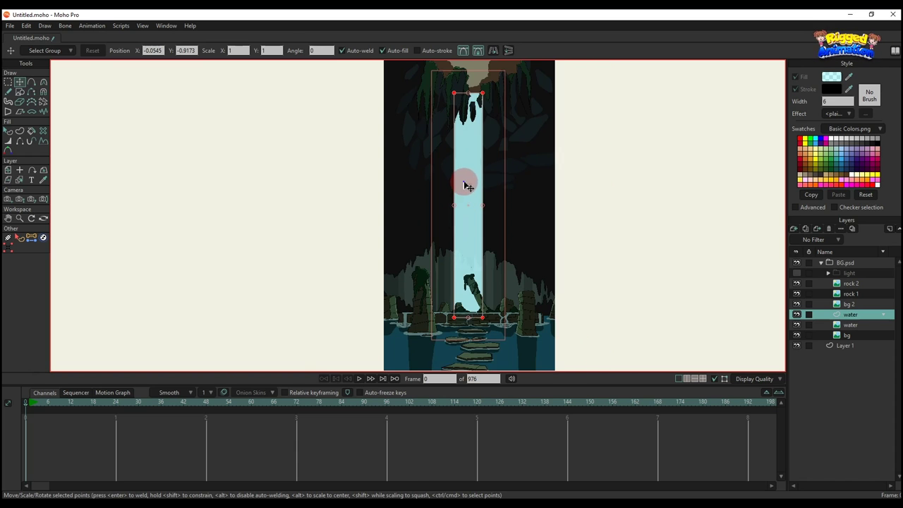
key(q)
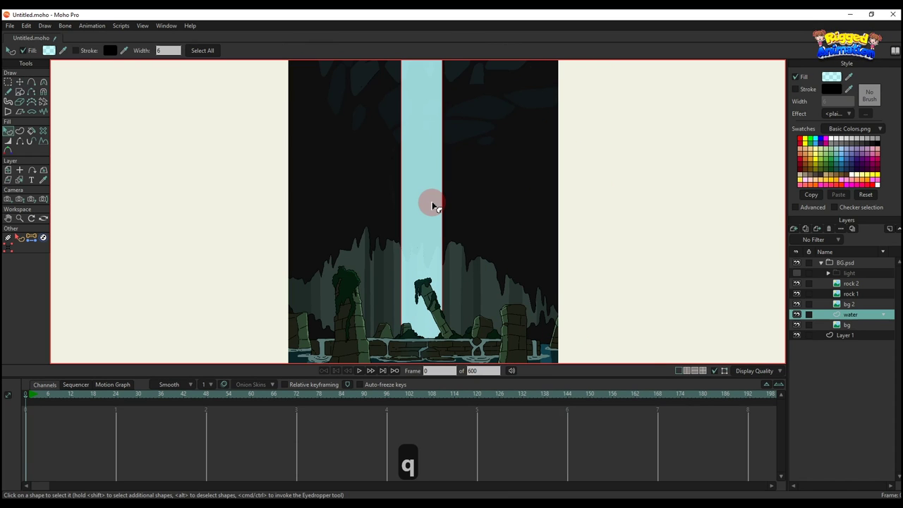
click(836, 79)
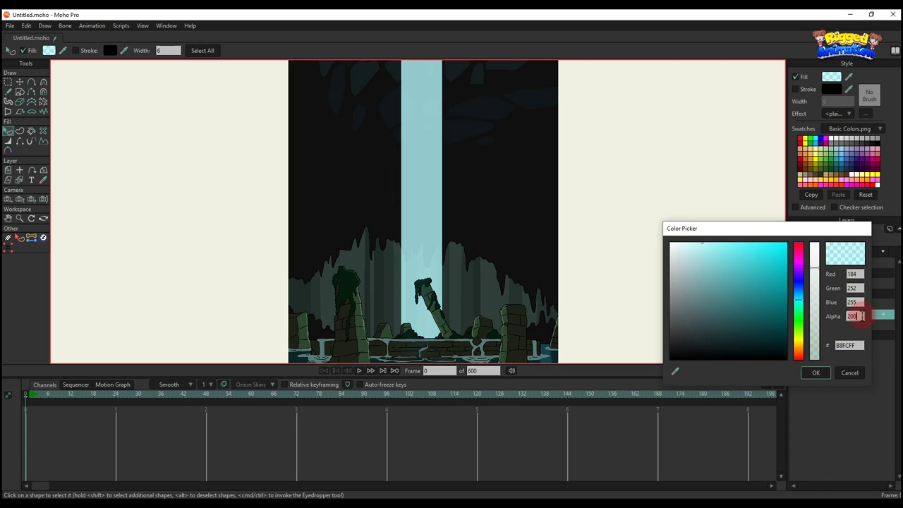
click(819, 373)
click(601, 284)
scroll(515, 233, up, 2)
drag(494, 234, 509, 292)
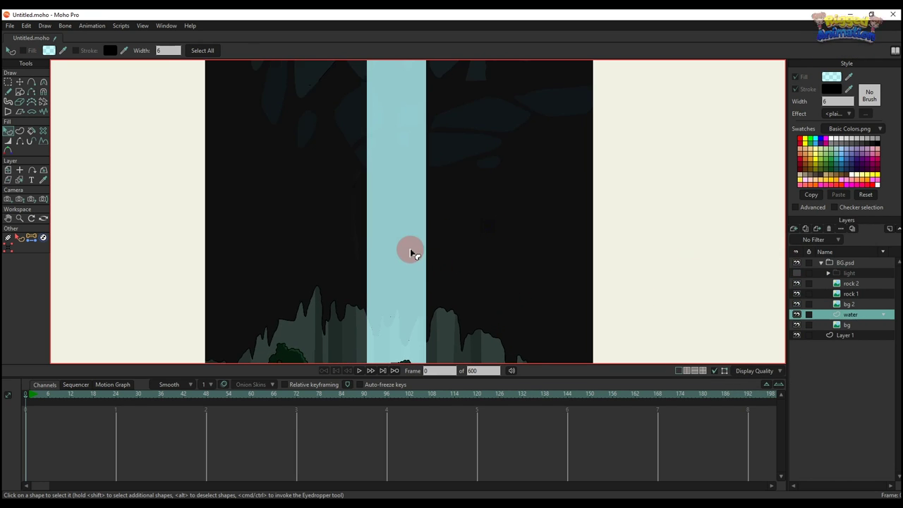
scroll(405, 247, down, 2)
click(404, 246)
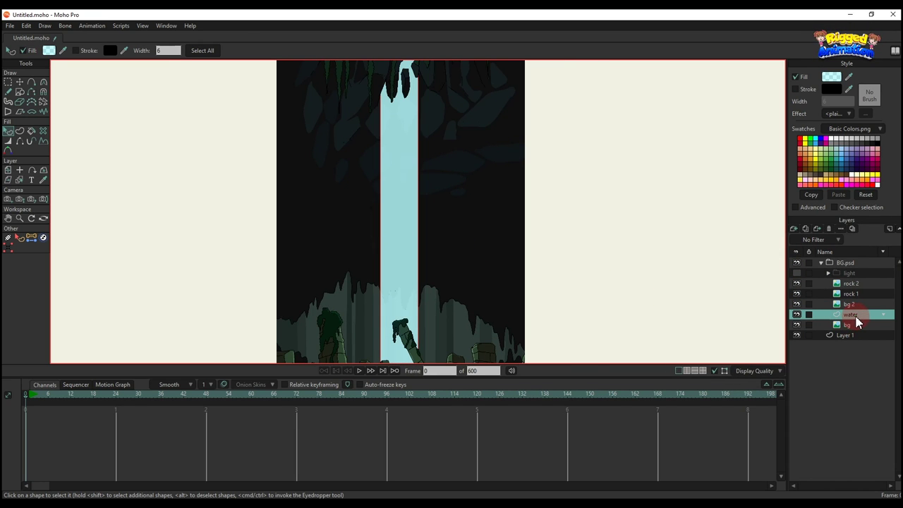
Enable noisy outlines, noisy fills, animated noise and extra sketchy in the water layer's vector settings
double_click(855, 317)
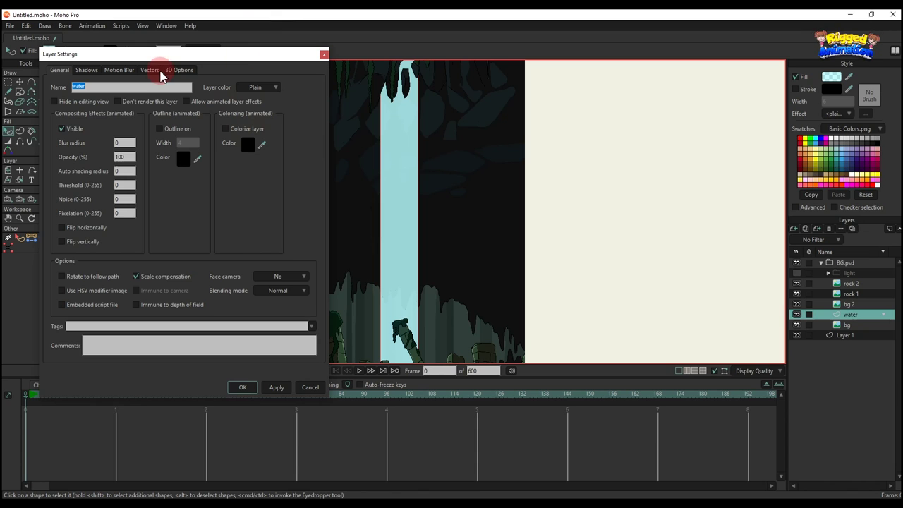
click(149, 70)
click(114, 101)
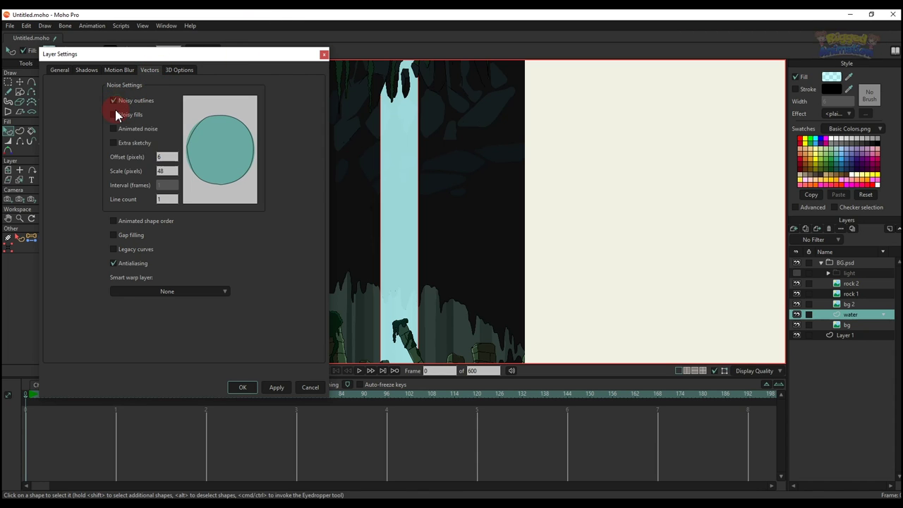
click(113, 129)
click(113, 142)
Set the water layer's noise offset to 10 pixels and its noise scale to 10 pixels, and apply the settings
click(167, 156)
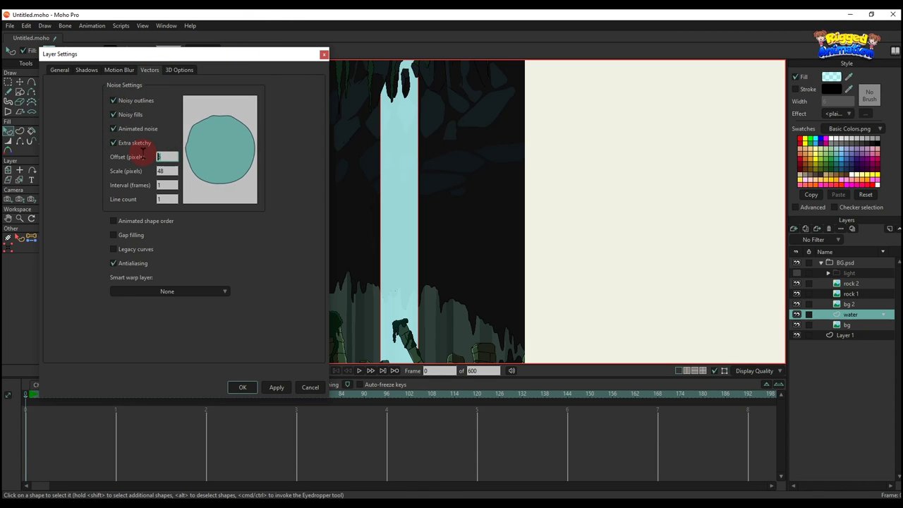
text(10)
click(167, 171)
text(10)
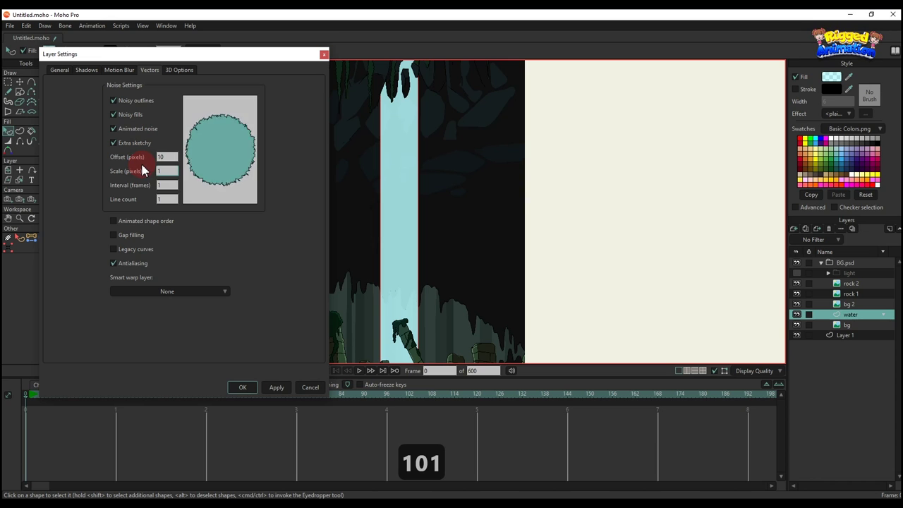
click(242, 387)
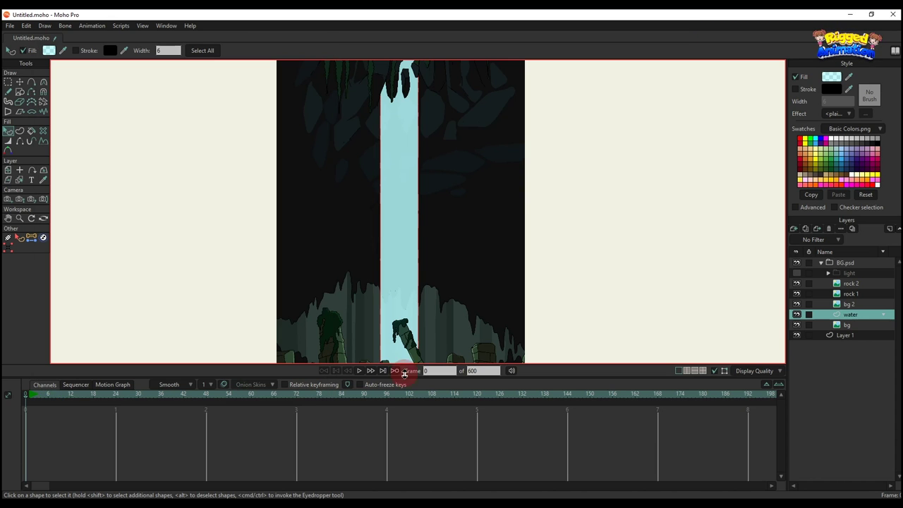
Select Layer 1 and advance frame by frame from frame 5 to examine the noise moving along the waterfall's edges
click(45, 396)
scroll(360, 257, down, 5)
scroll(352, 244, up, 6)
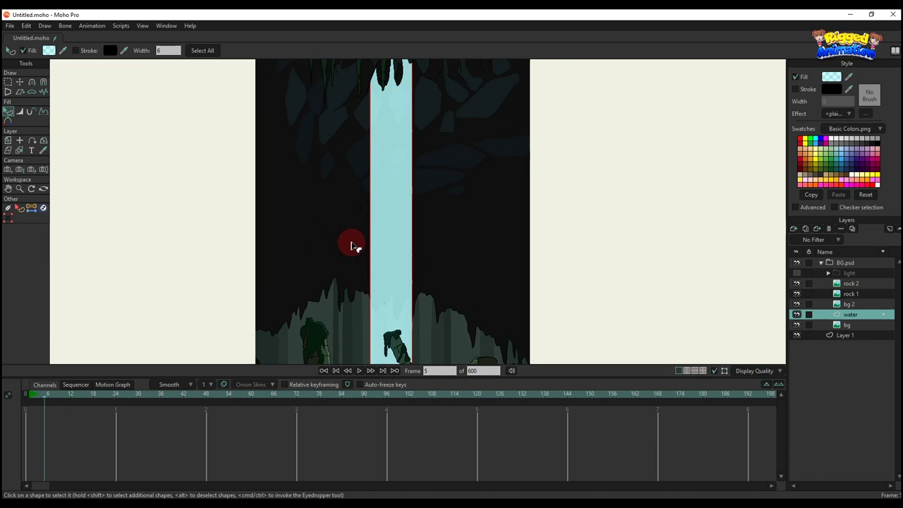
click(788, 333)
scroll(433, 199, up, 2)
key(Right)
key(Right)
key(Right)
key(Right)
key(Right)
key(Right)
key(Right)
key(Right)
key(Right)
key(Right)
key(Right)
key(Right)
key(Right)
key(Right)
key(Right)
key(Right)
key(Right)
key(Right)
key(Right)
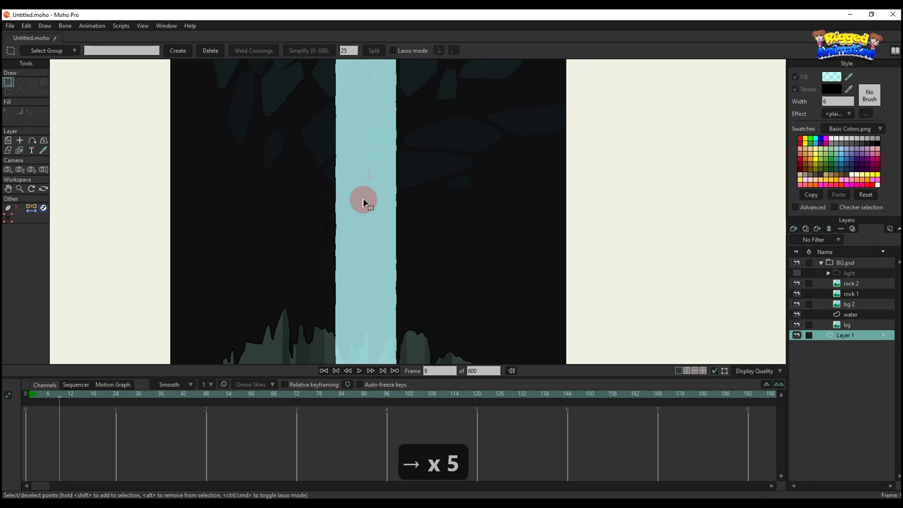
key(Right)
key(Right)
key(Right)
key(Right)
key(Right)
key(Right)
key(Right)
key(Right)
key(Right)
key(Right)
key(Right)
key(Right)
key(Right)
key(Right)
key(Right)
key(Right)
key(Right)
key(Right)
key(Right)
key(Right)
key(Right)
key(Right)
key(Right)
key(Right)
key(Right)
key(Right)
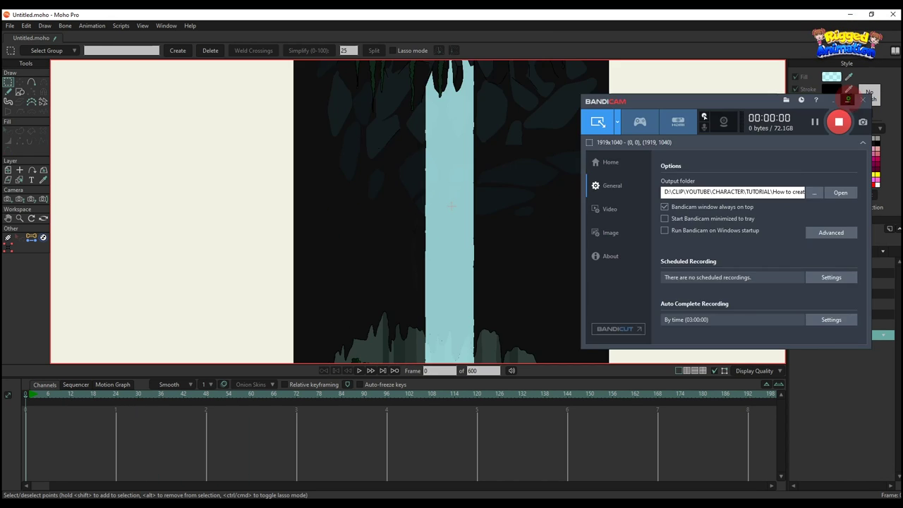
click(848, 99)
scroll(617, 201, down, 2)
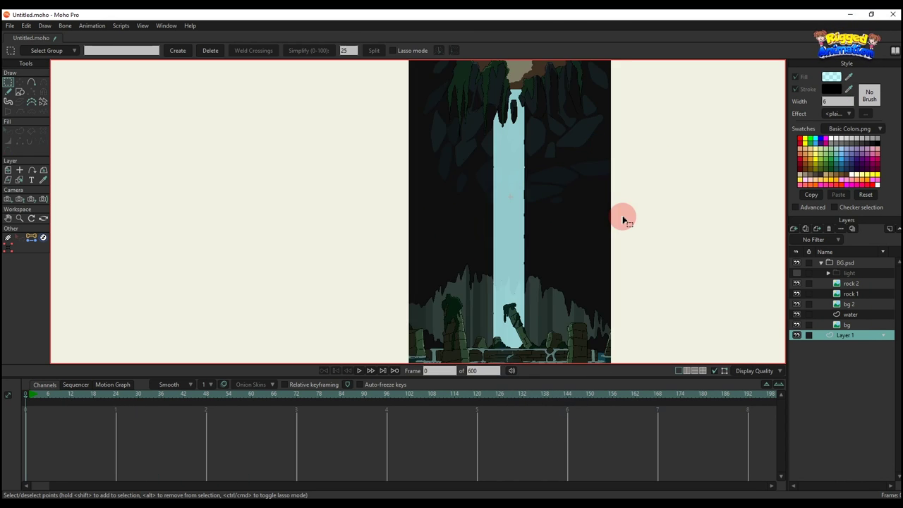
scroll(716, 271, up, 2)
Add a new vector layer above the water layer and group the two layers together
click(843, 314)
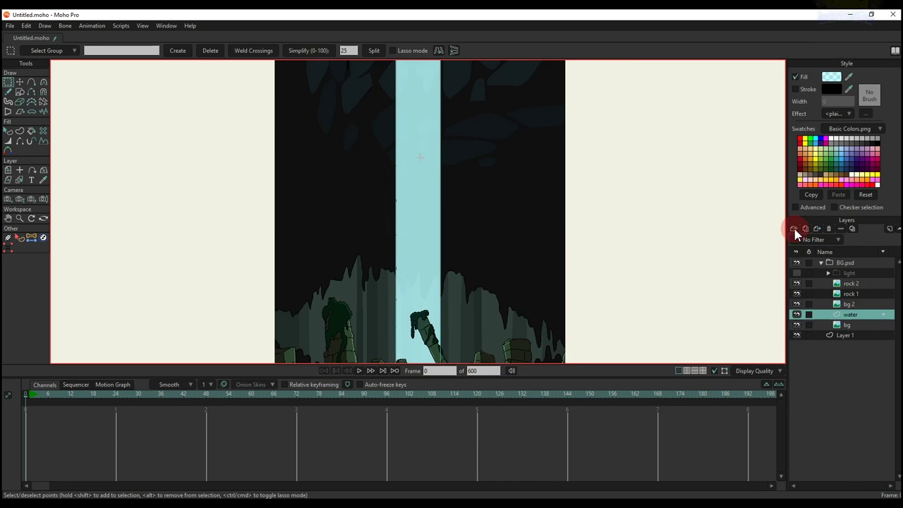
click(794, 230)
click(854, 299)
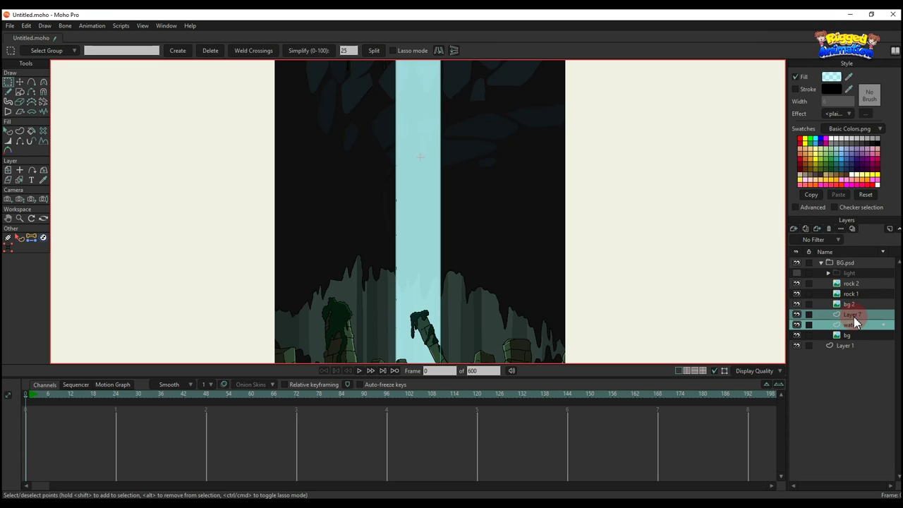
right_click(850, 324)
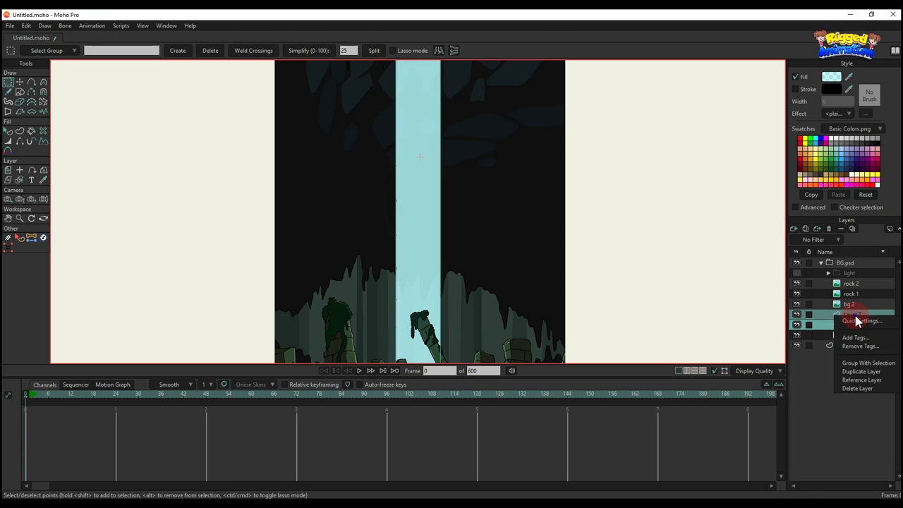
click(866, 363)
Rename the group holding the two water layers as waterfall
click(829, 315)
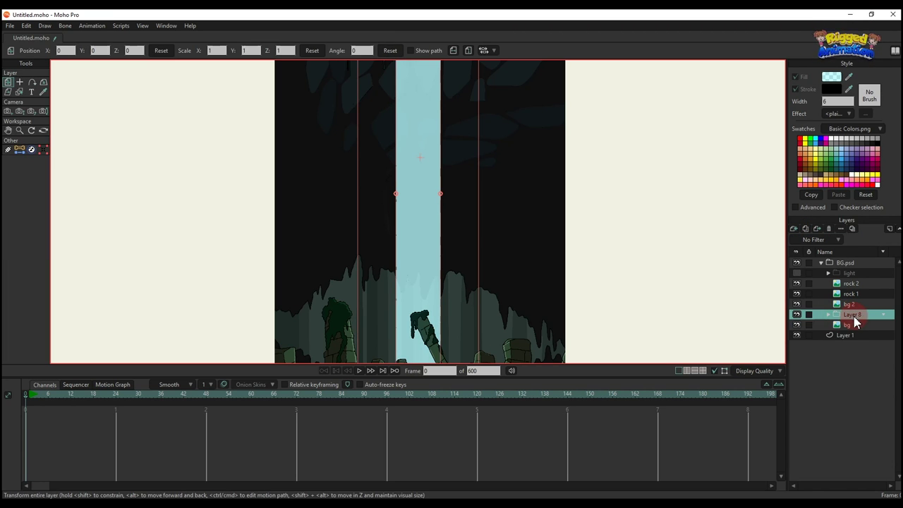
double_click(853, 315)
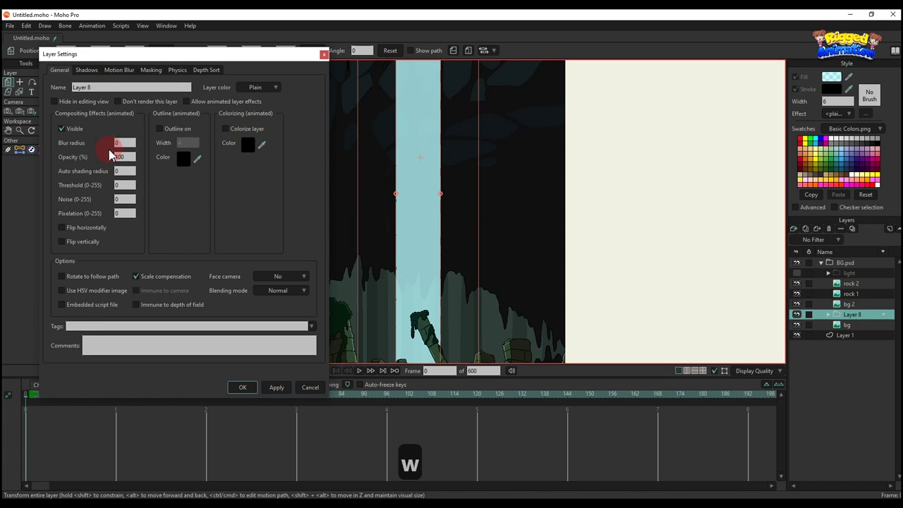
text(wat)
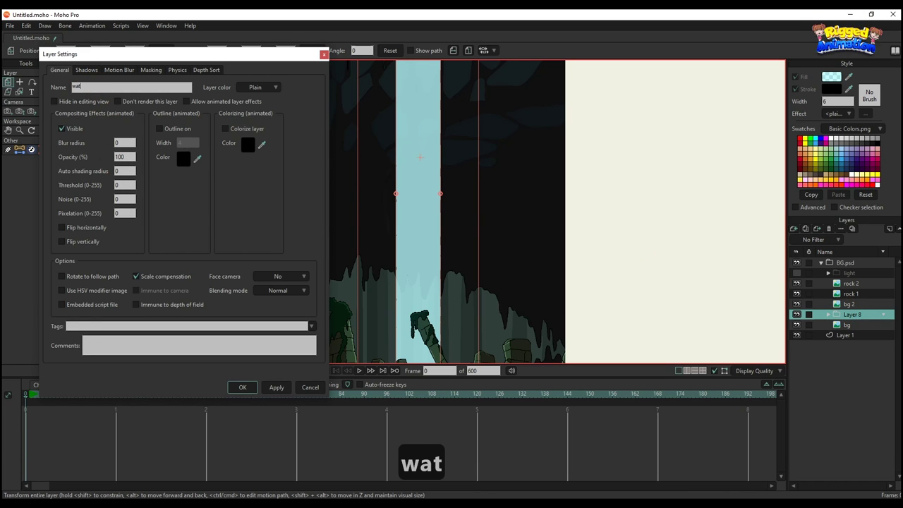
text(erfall)
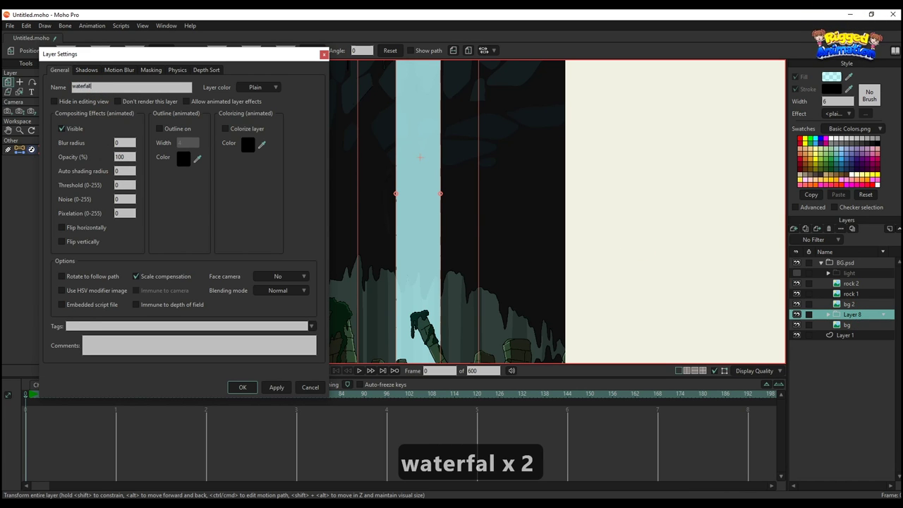
key(Return)
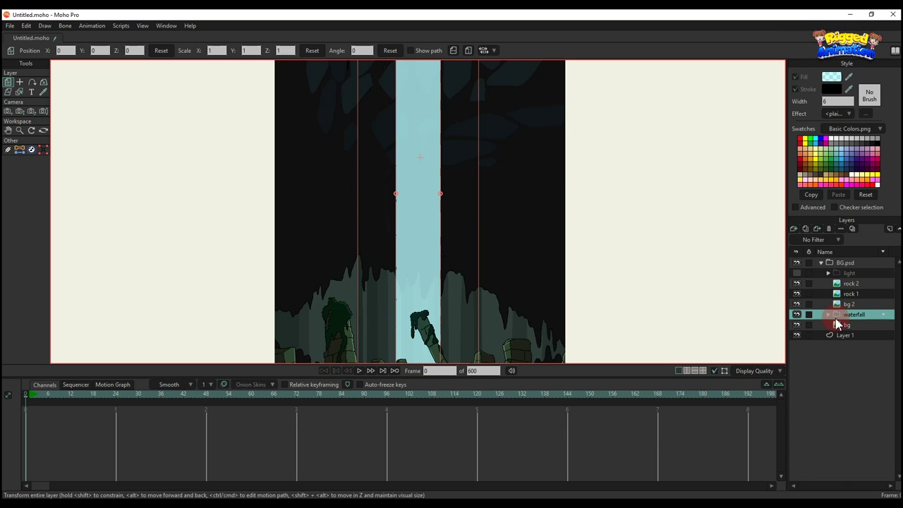
Turn on masking for the waterfall group so Layer 7 is limited to the water shape, and make Layer 7 active
click(828, 314)
double_click(859, 315)
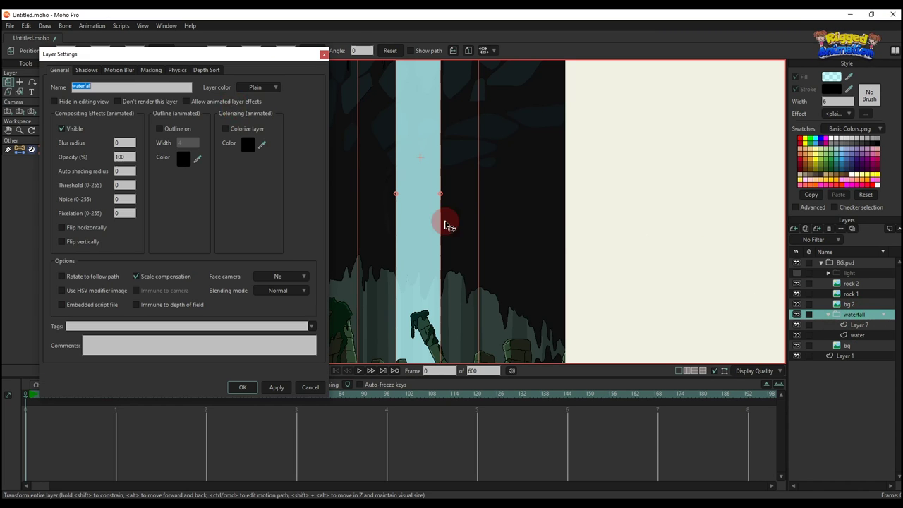
click(151, 70)
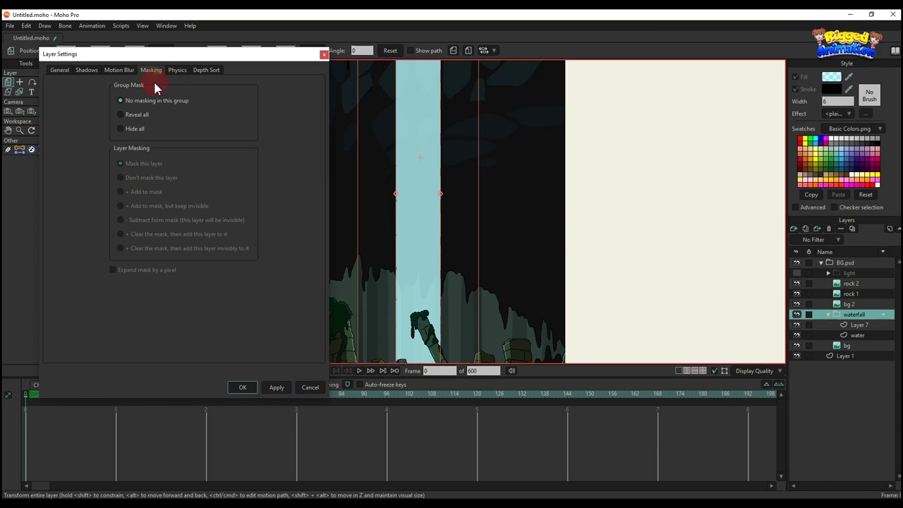
click(255, 388)
click(862, 338)
click(862, 325)
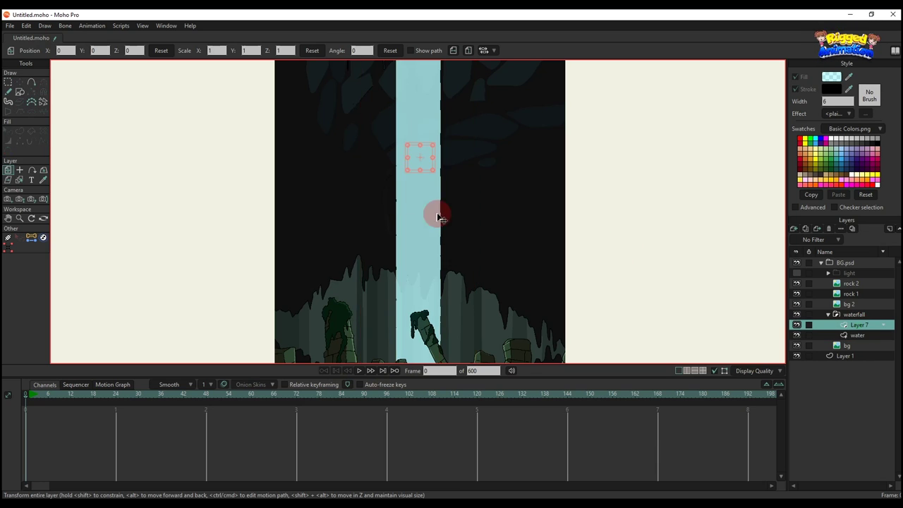
Draw a five-point wavy curve across the full width of the waterfall on Layer 7 with the Add Point tool
scroll(436, 214, down, 3)
click(31, 82)
scroll(397, 187, up, 5)
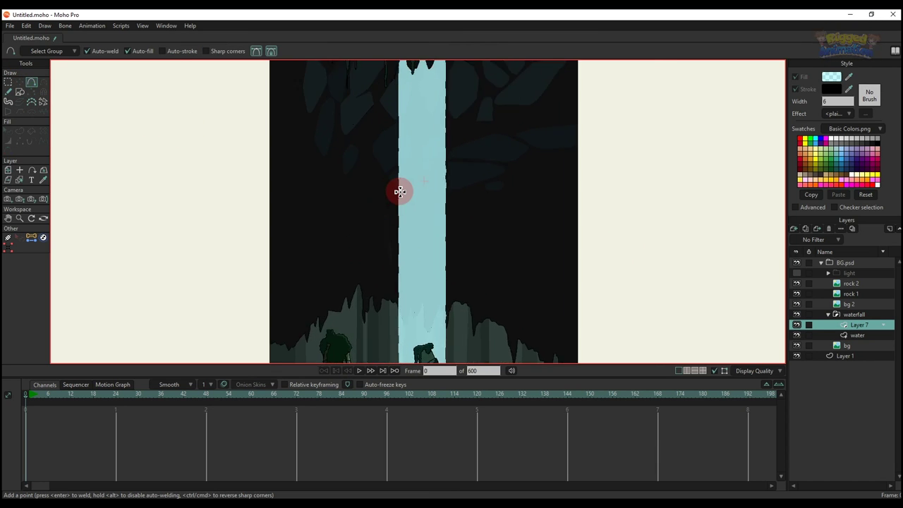
drag(371, 208, 439, 210)
key(g)
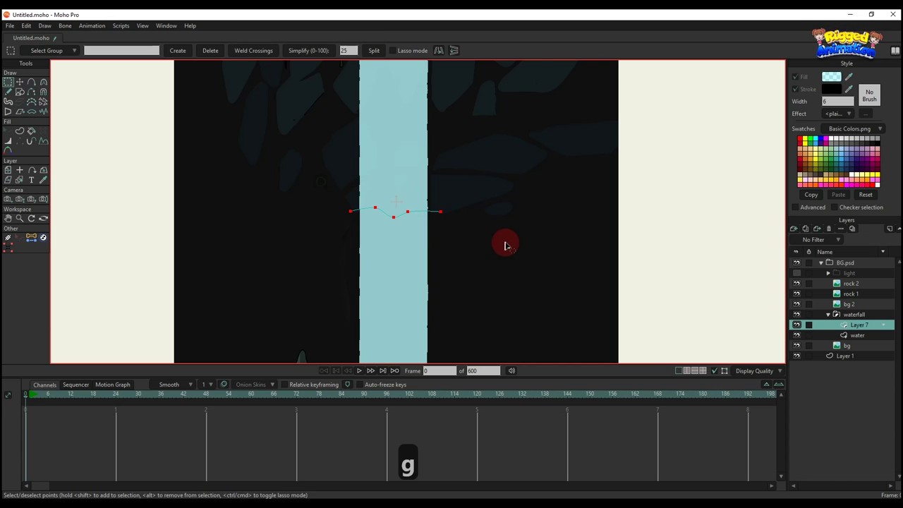
Create a stroke-only shape from the wavy curve on Layer 7
click(20, 130)
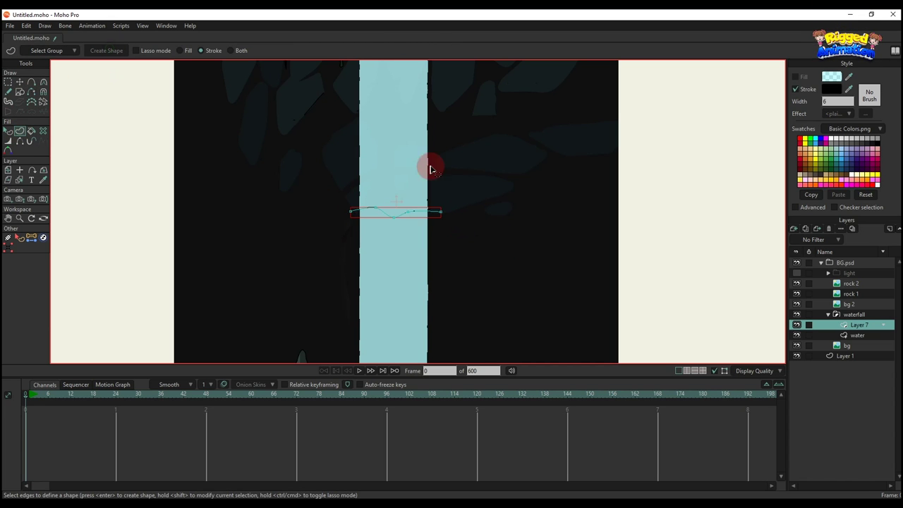
scroll(633, 136, up, 2)
scroll(310, 240, up, 3)
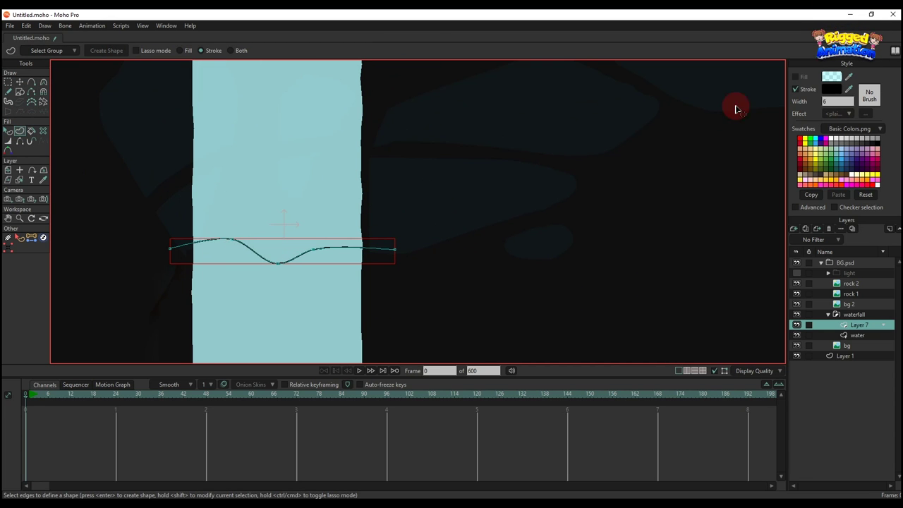
Change the wavy line's stroke colour to light cyan and set its width to 100
key(q)
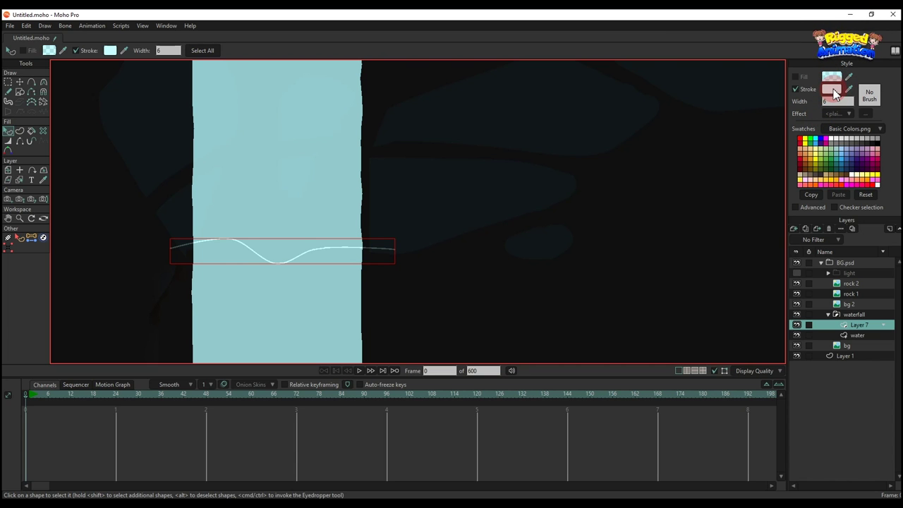
scroll(402, 236, down, 1)
drag(431, 246, 515, 225)
scroll(411, 213, up, 2)
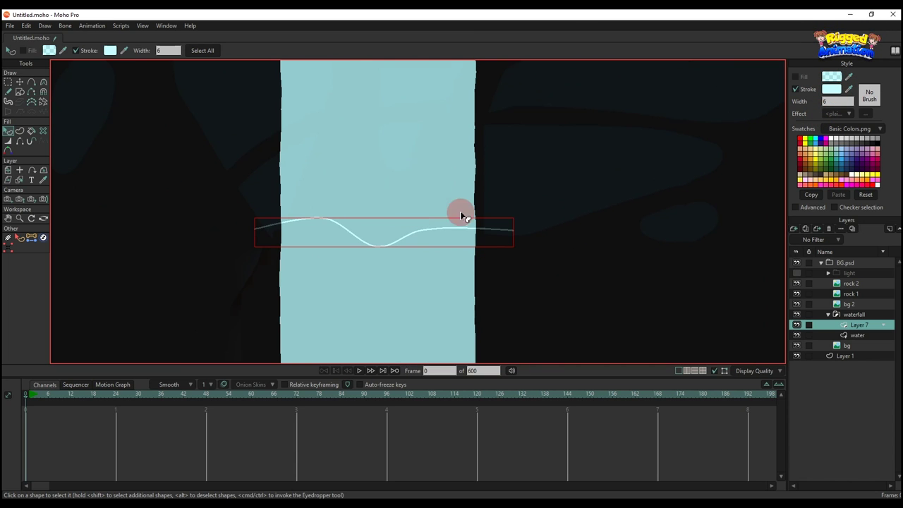
click(73, 117)
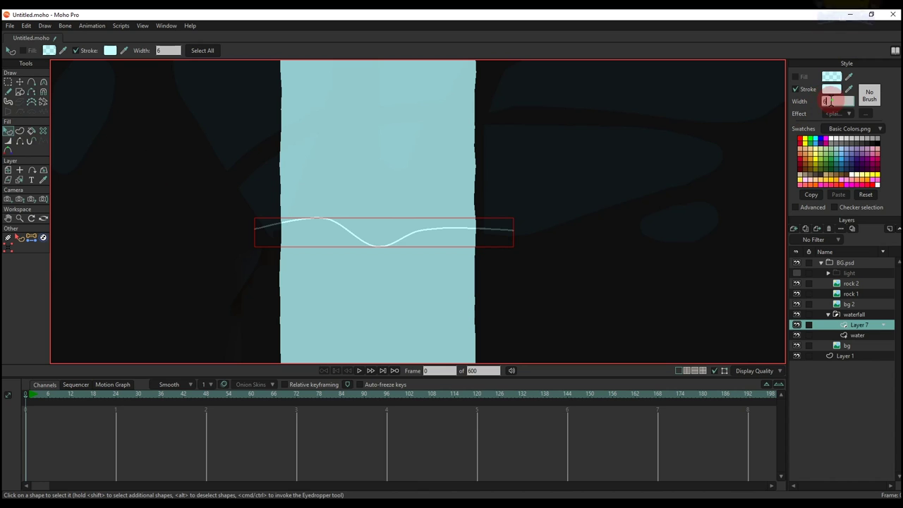
text(100)
key(Return)
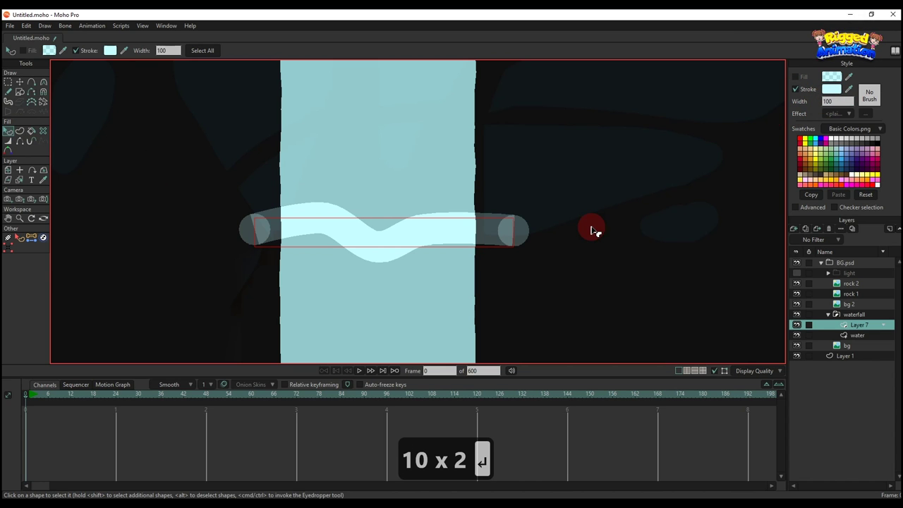
Vary the wavy line's thickness with the Line Width tool, widening the left end to about 210 percent and thinning the fourth point to about 78 percent
click(8, 141)
click(169, 187)
scroll(262, 237, up, 1)
drag(256, 235, 277, 241)
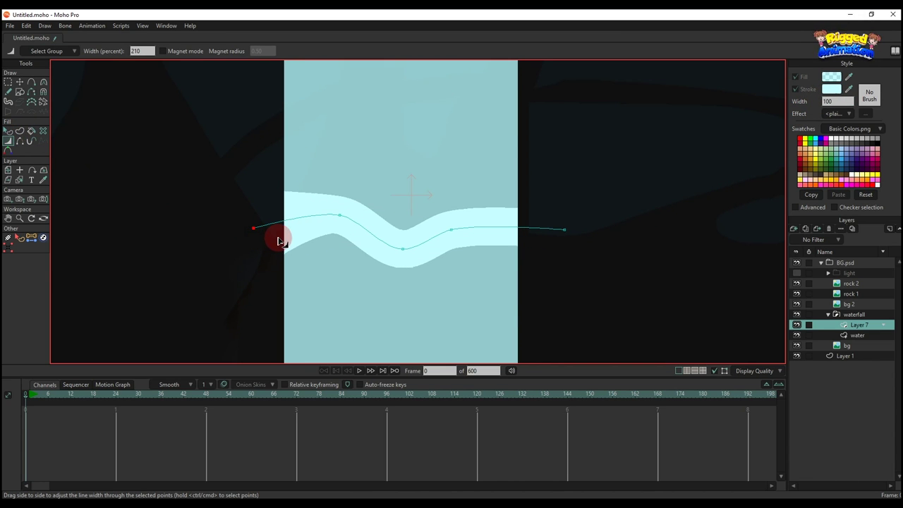
drag(345, 227, 358, 226)
drag(403, 243, 435, 234)
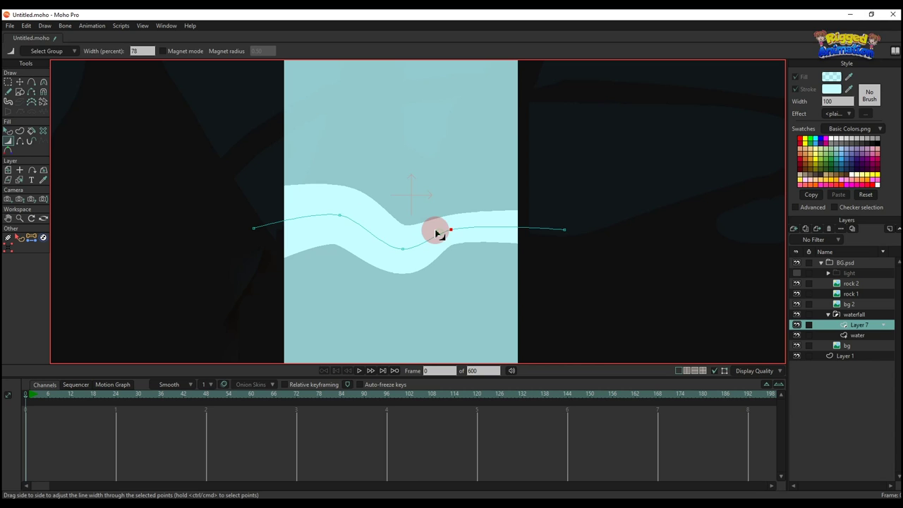
key(q)
key(t)
key(q)
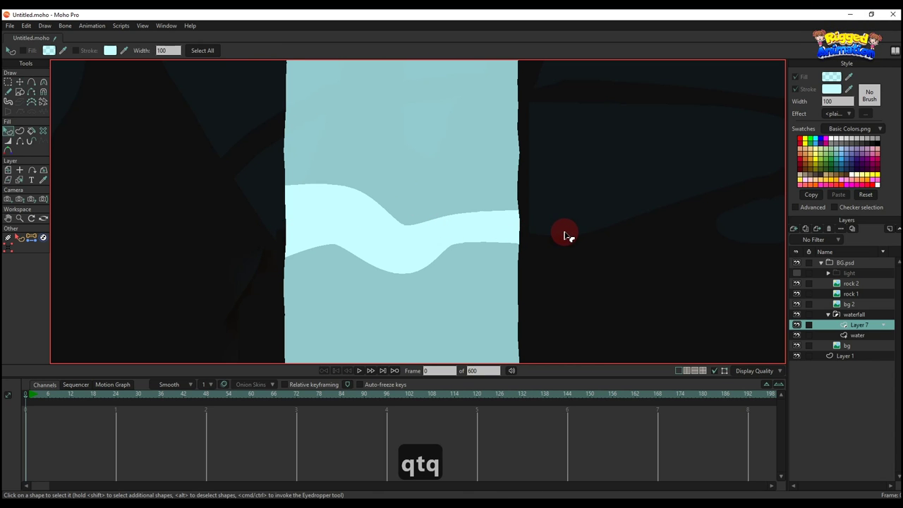
Adjust the stroke width at the wavy line's right end and thicken its fourth point to about 120 percent
click(564, 234)
click(10, 143)
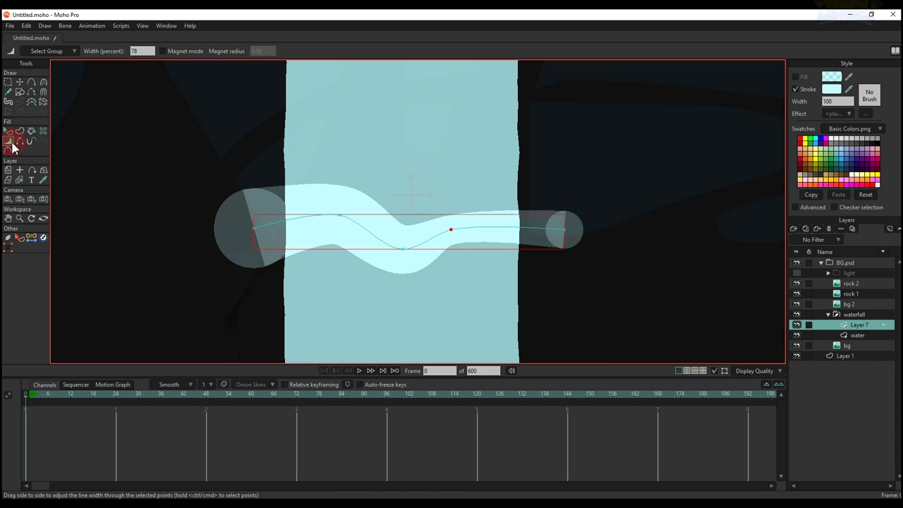
click(562, 232)
drag(559, 229, 544, 224)
click(482, 234)
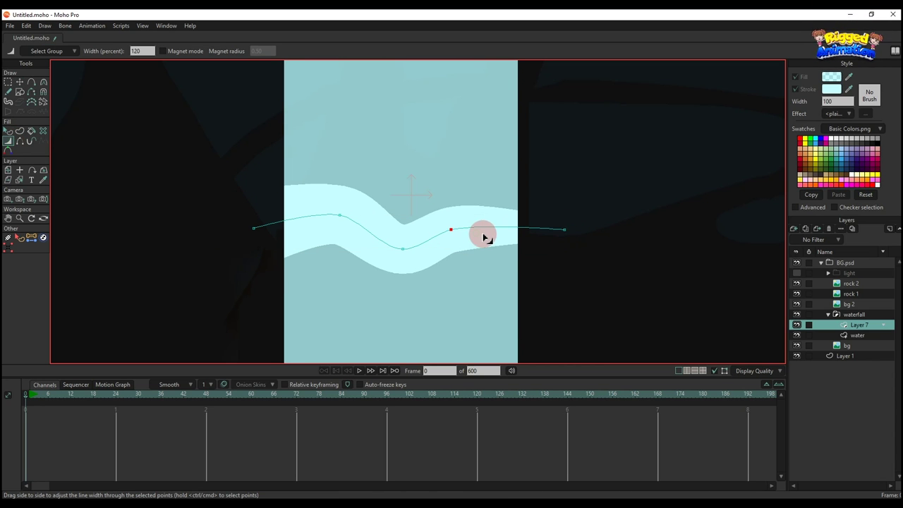
Select all points of the wavy line and set their position to X 0, Y 0
key(g)
key(t)
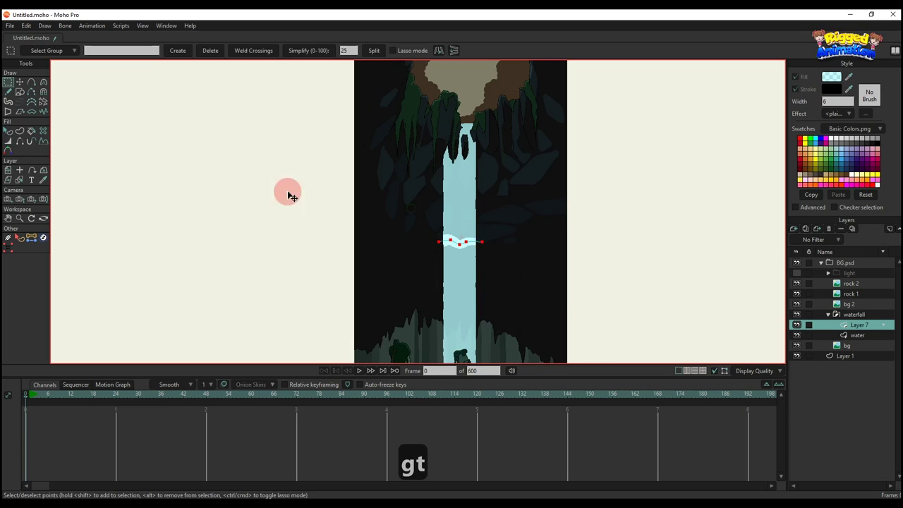
key(t)
click(150, 49)
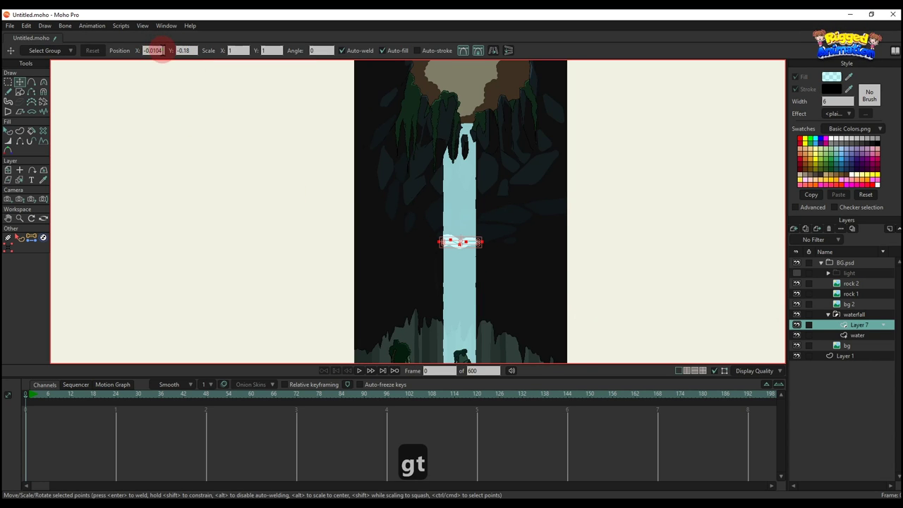
text(0)
click(187, 50)
text(0)
key(Return)
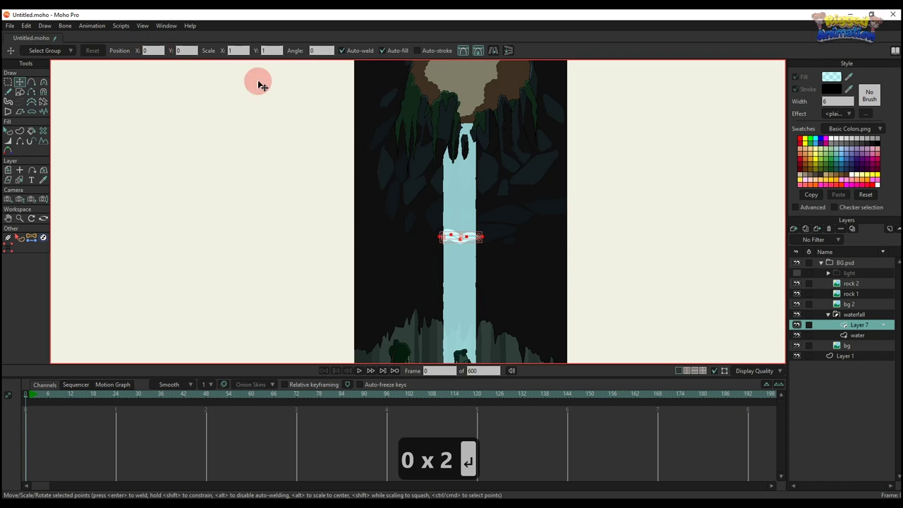
Add a particle layer in the waterfall group, place the wavy line layer inside it, and play the animation
click(792, 233)
click(814, 306)
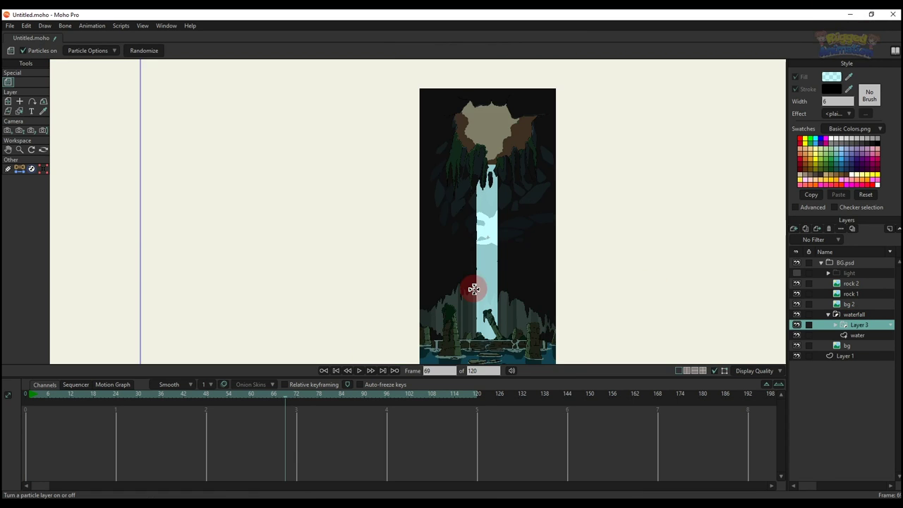
click(69, 398)
key(space)
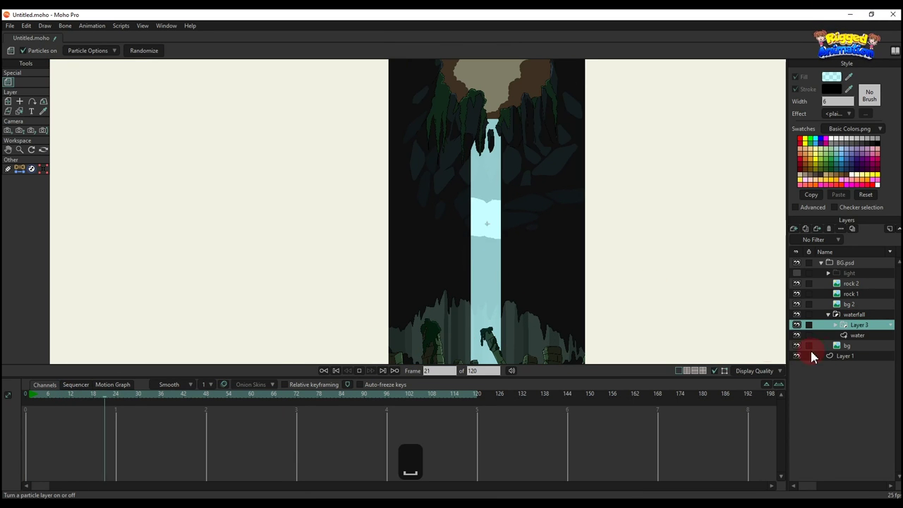
Set the particle count and preview particles to 5, lifetime to 70 frames, and source width and height to 0
click(84, 52)
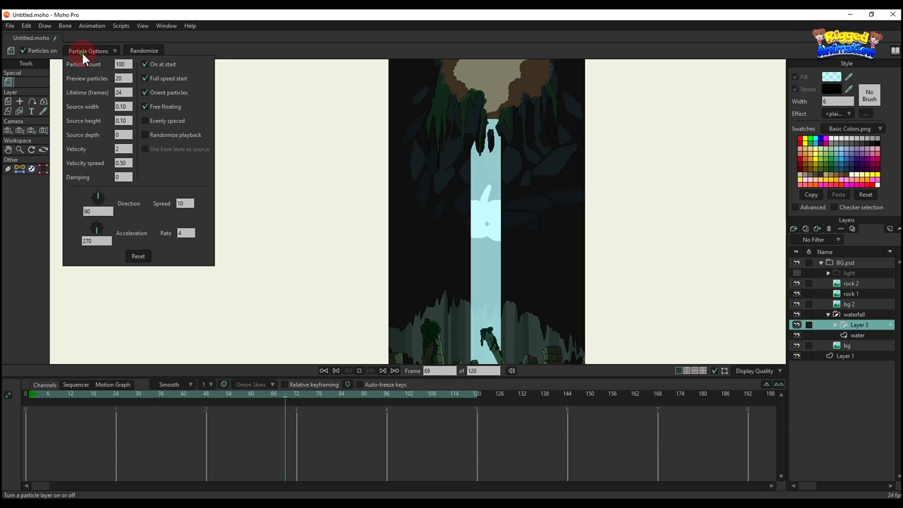
text(5)
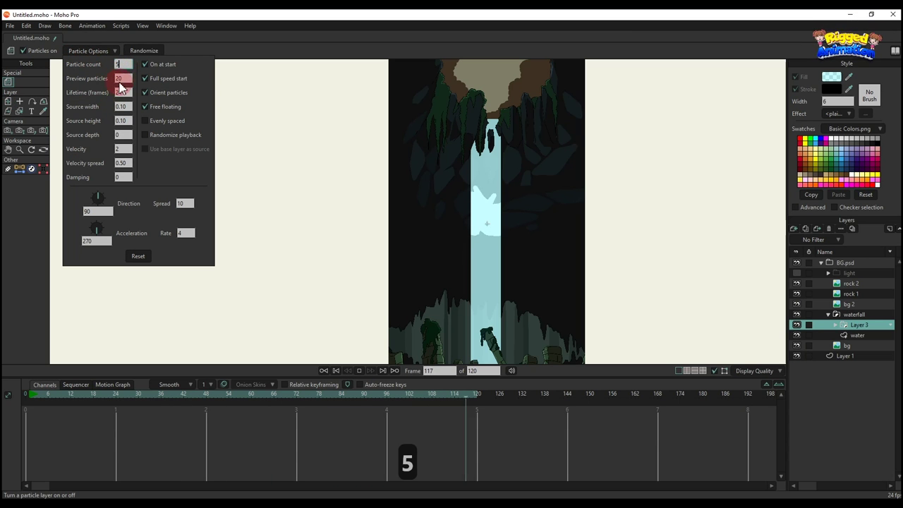
click(124, 79)
text(5)
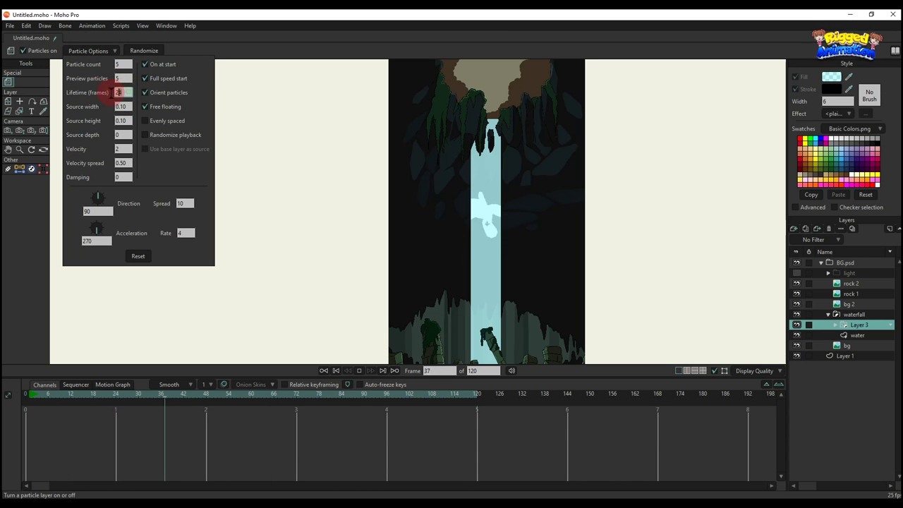
text(70)
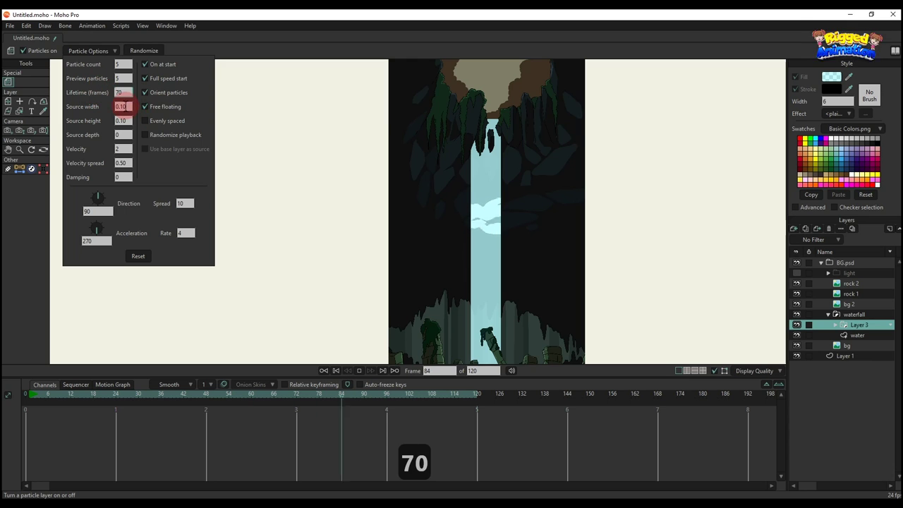
text(0)
click(111, 118)
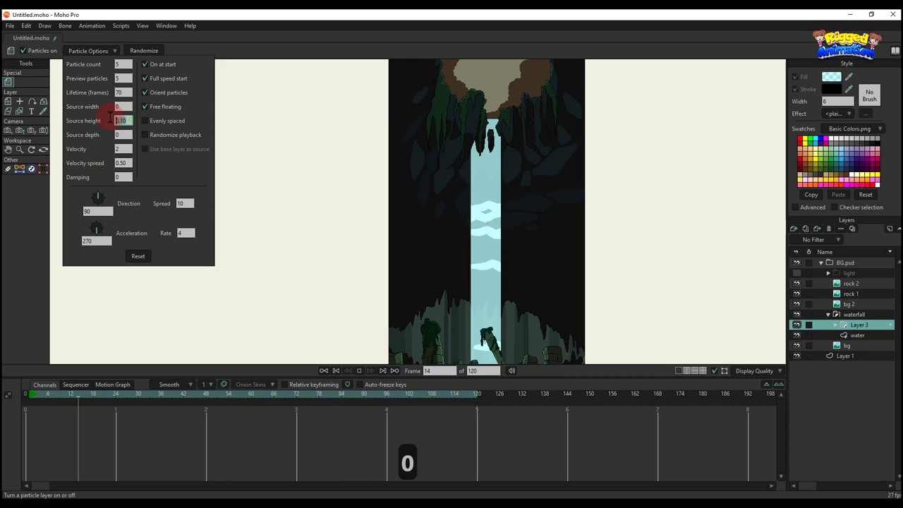
text(0)
Set the particle source depth to 3, velocity to 1, velocity spread to 1 and damping to 2
click(106, 134)
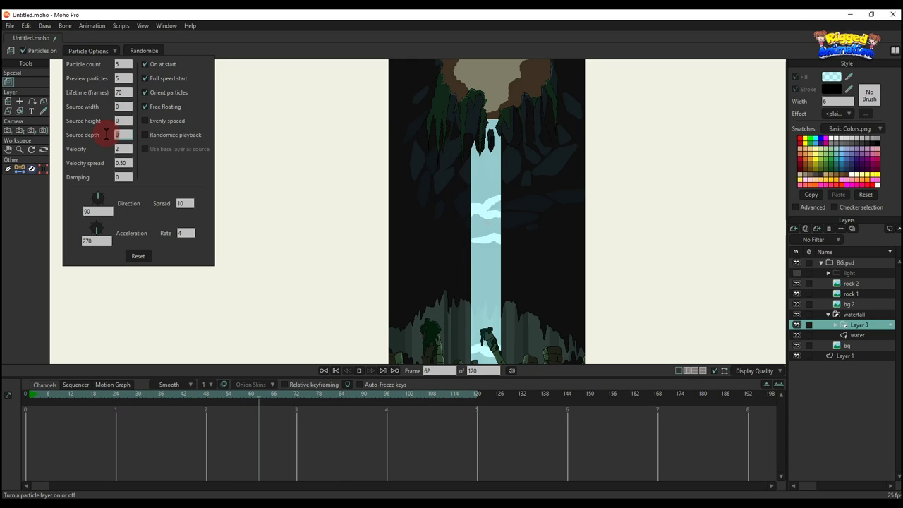
text(3)
click(120, 148)
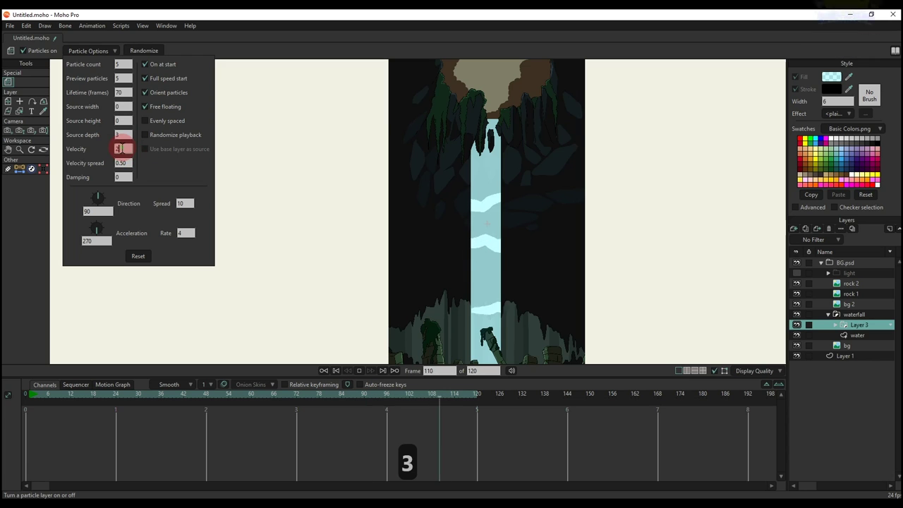
text(1)
click(120, 162)
text(1)
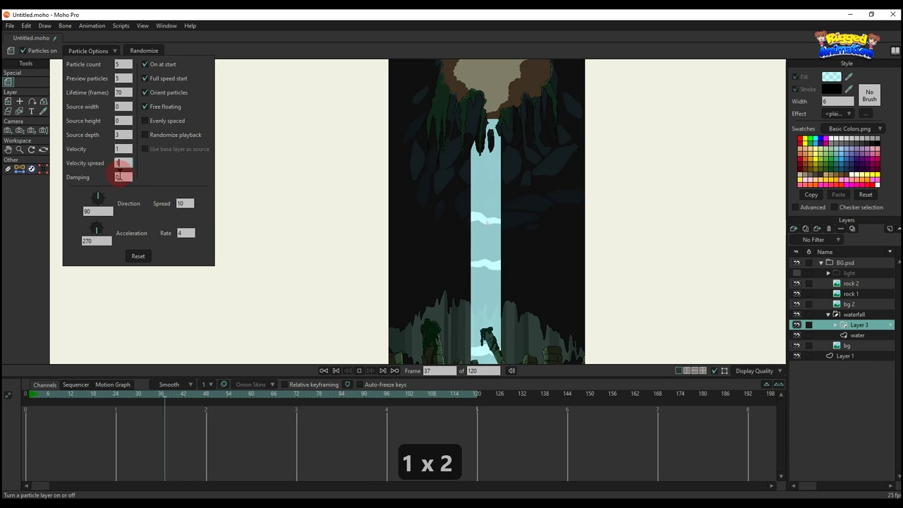
text(2)
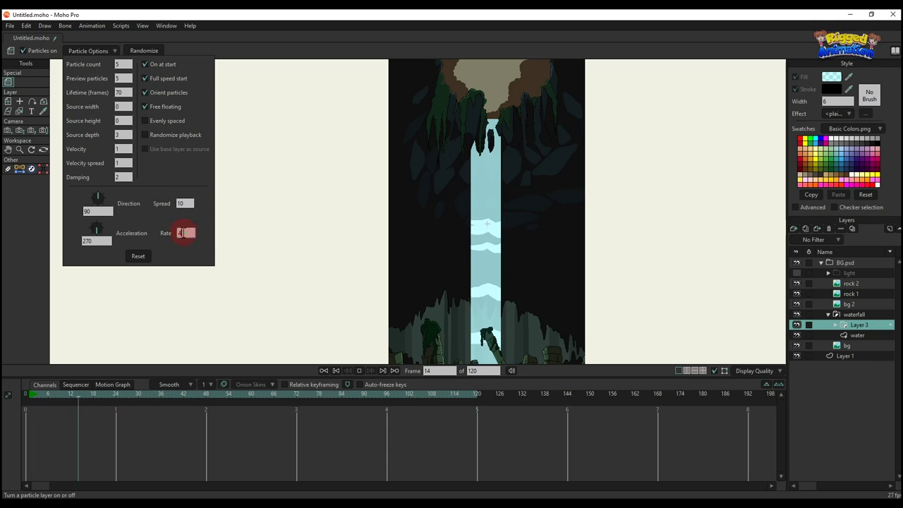
Set the particle acceleration rate to 20 and direction to 270, and enable Evenly spaced and Randomize playback
text(20)
click(183, 203)
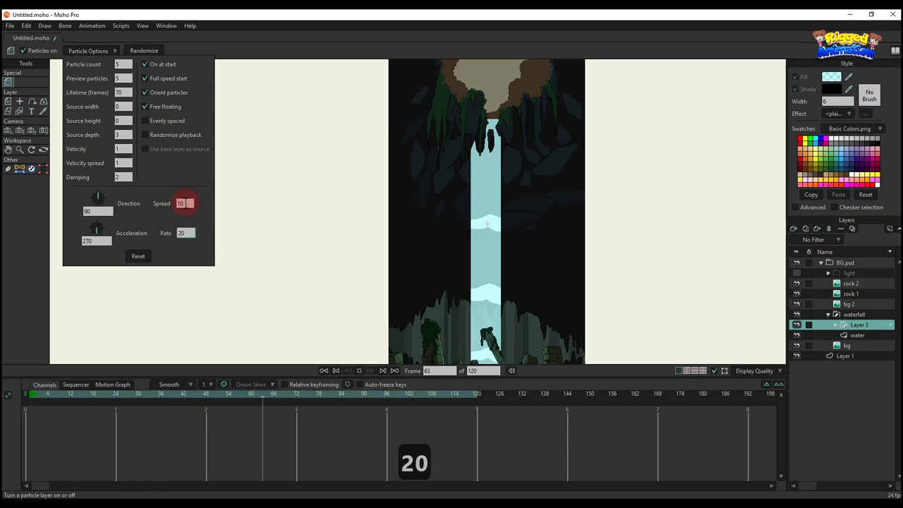
click(88, 211)
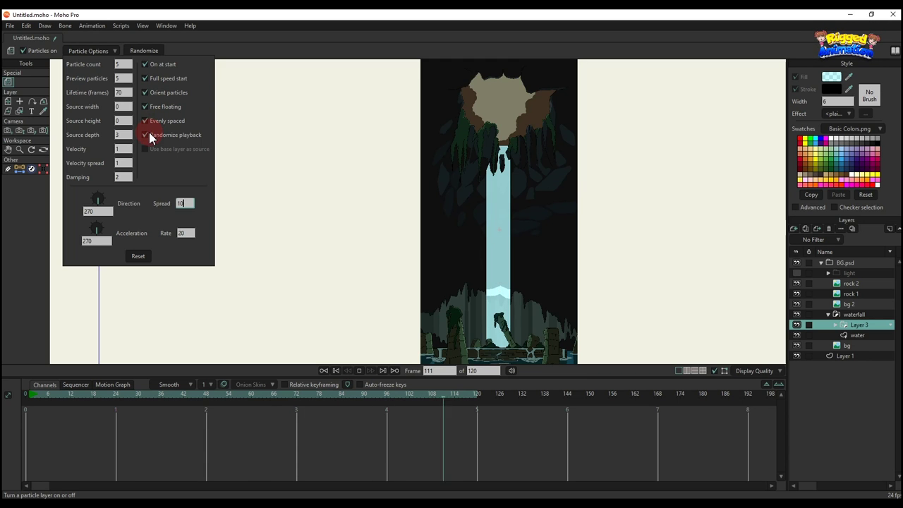
At frame 0, move the particle layer up above the top of the waterfall, to about Y 5.4, and play the animation
click(28, 395)
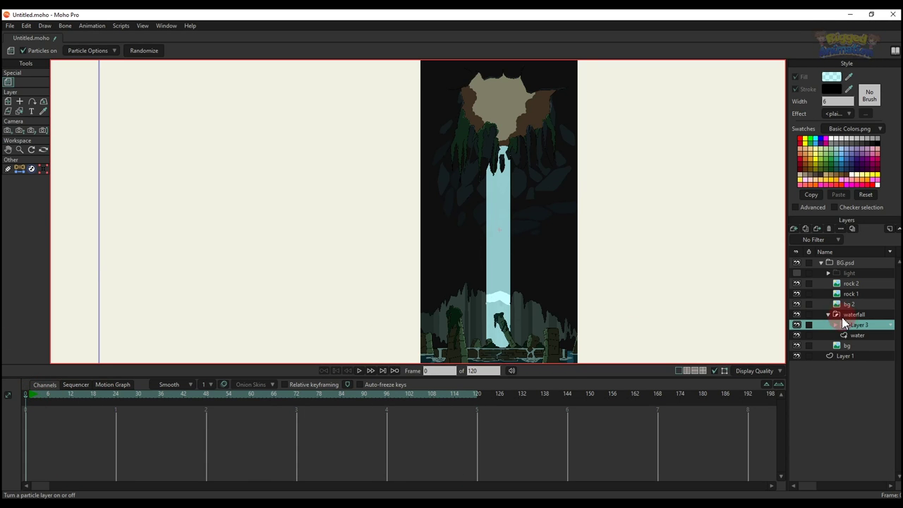
drag(542, 278, 532, 269)
key(m)
drag(489, 223, 497, 115)
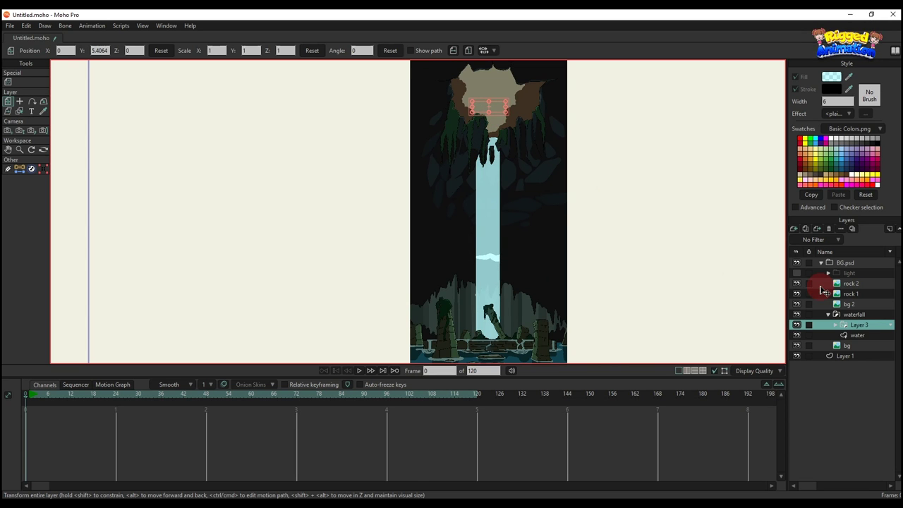
key(space)
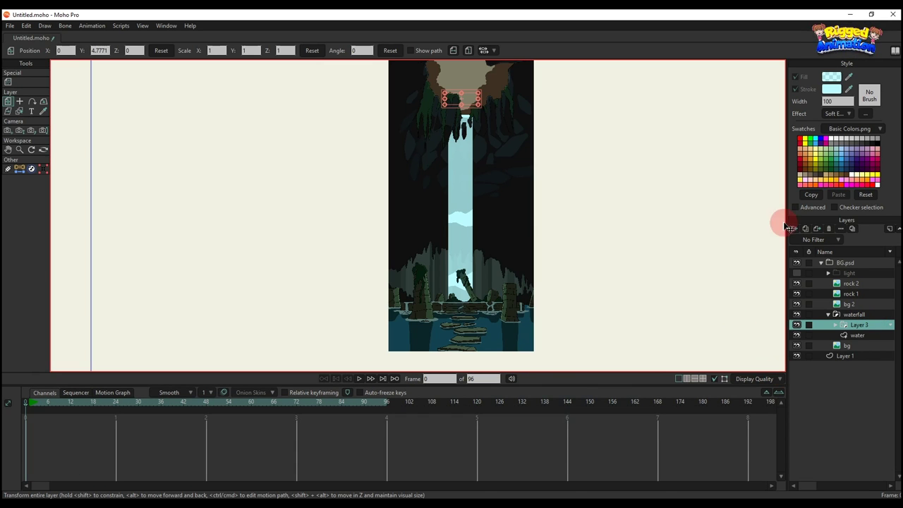
Add a new vector layer to the waterfall group and draw a short vertical line in the middle of the water with the Add Point tool
click(793, 228)
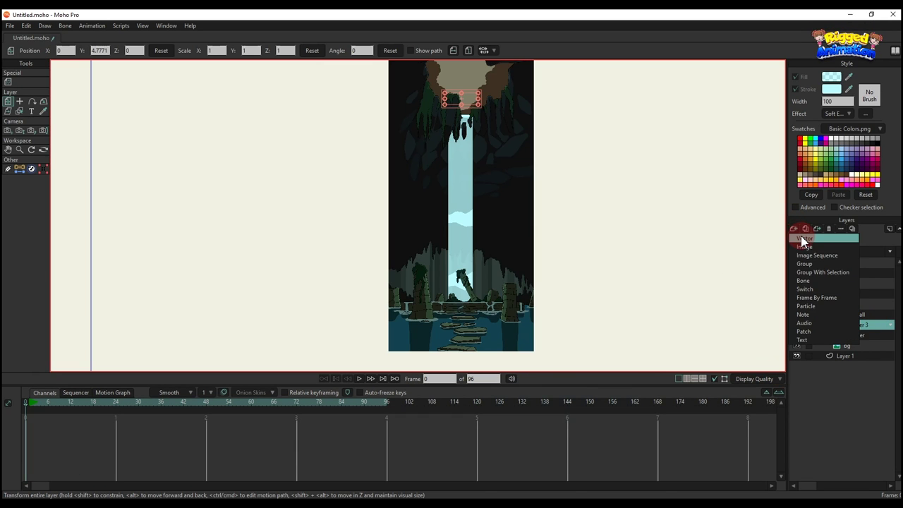
click(802, 239)
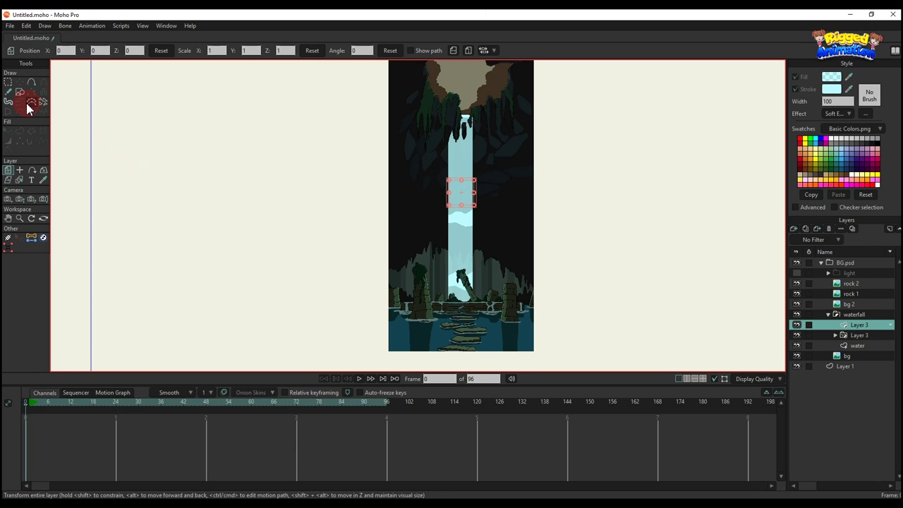
click(14, 93)
click(31, 83)
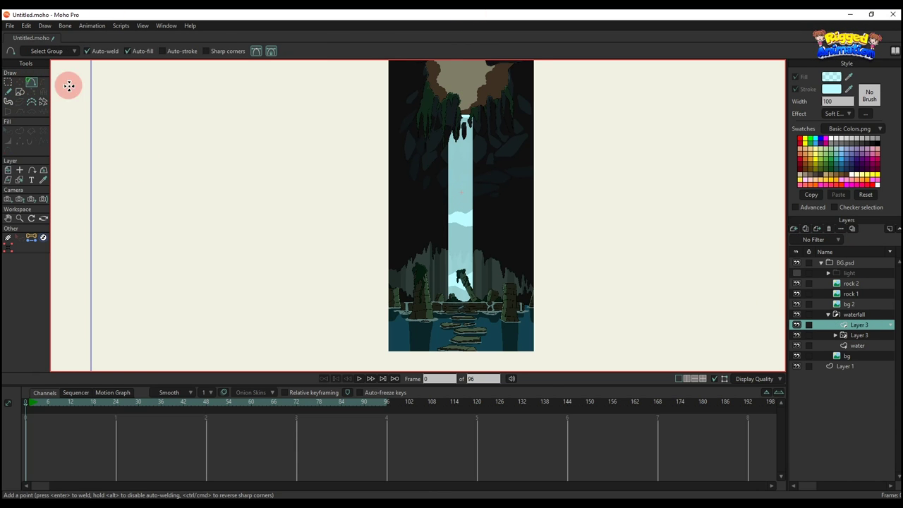
scroll(395, 120, up, 2)
scroll(490, 234, up, 4)
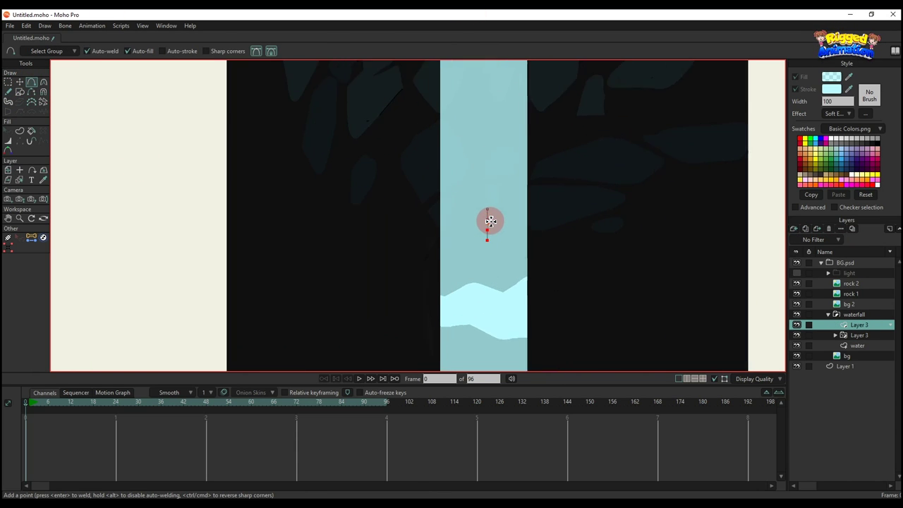
Create a shape from the short vertical line using the light cyan stroke of width 100
key(g)
click(31, 134)
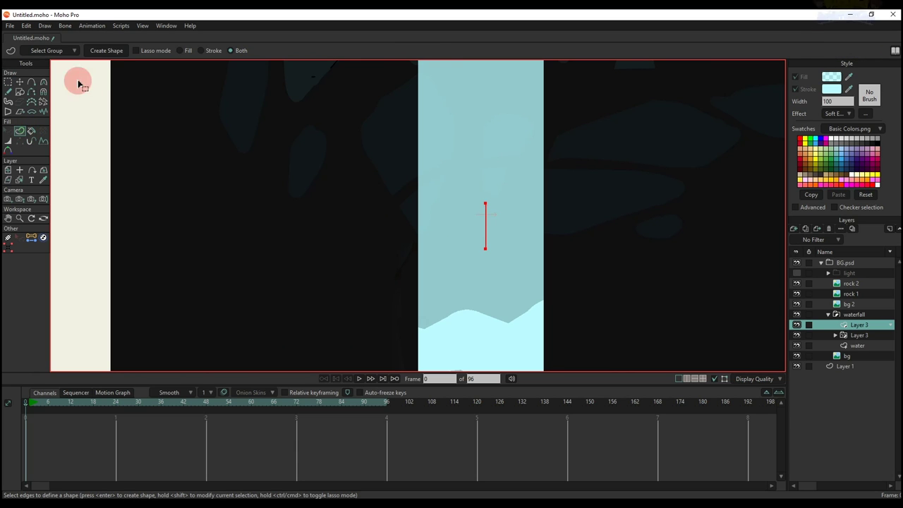
click(97, 50)
scroll(472, 203, up, 1)
Taper the vertical line into a droplet with the Line Width tool, narrowing its top end to a point and slimming its bottom end
key(t)
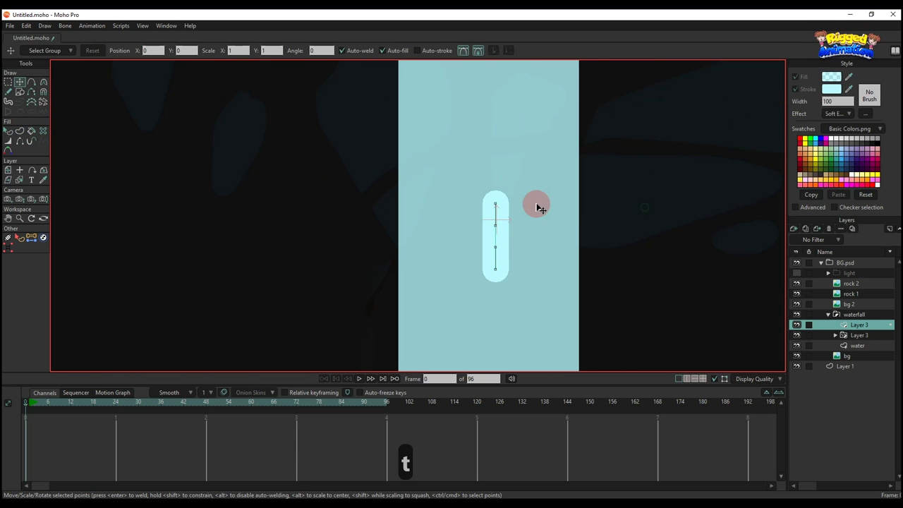
scroll(532, 207, up, 1)
key(c)
key(w)
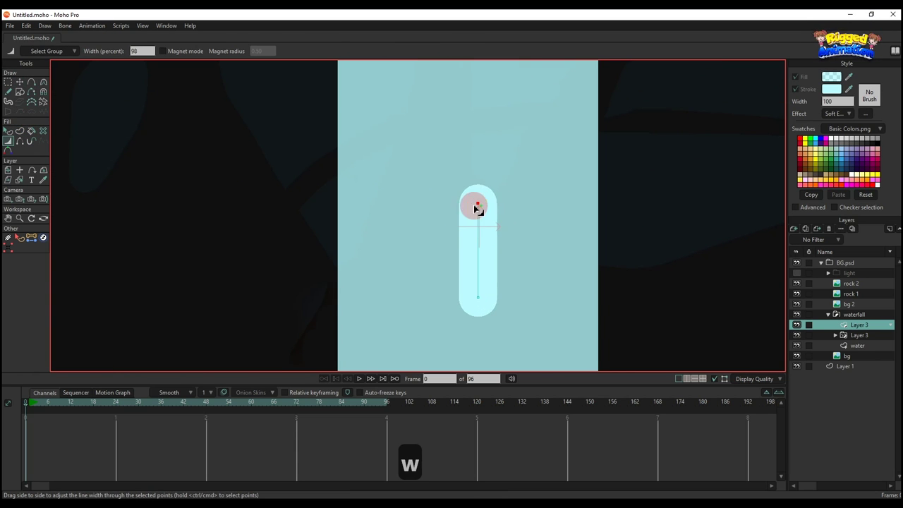
drag(476, 204, 480, 255)
drag(489, 295, 477, 294)
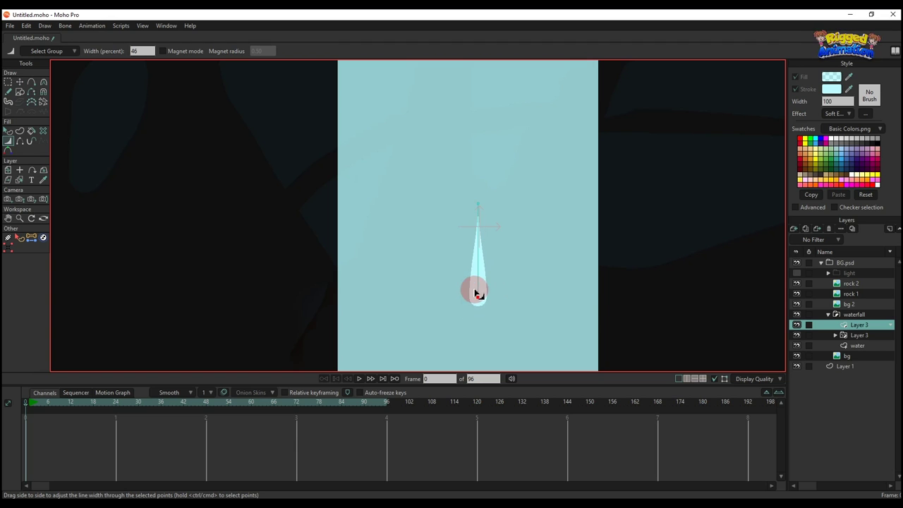
Shorten the droplet by moving its top point down, and check its size against the whole waterfall
key(t)
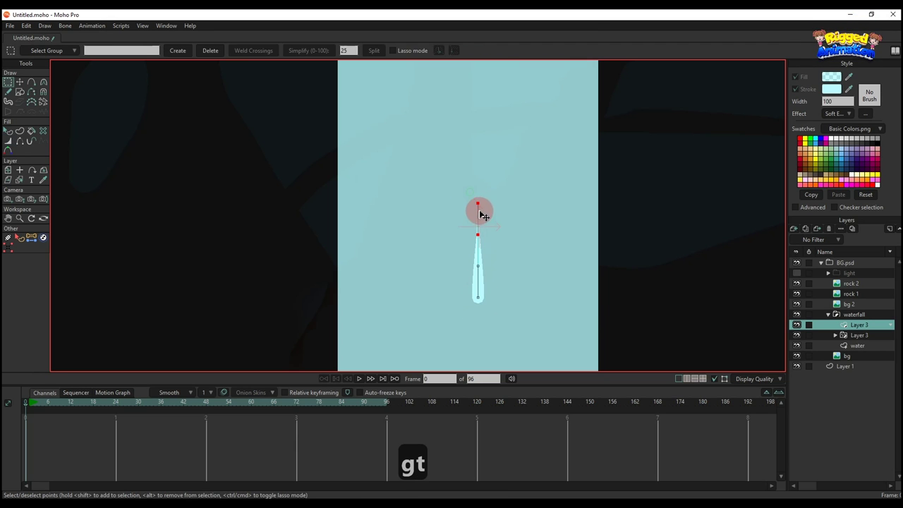
drag(477, 209, 486, 252)
scroll(489, 254, down, 3)
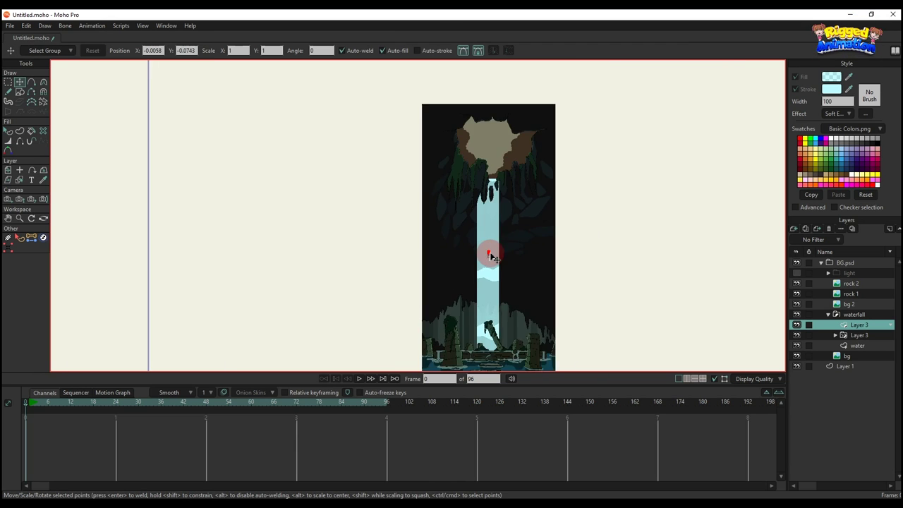
scroll(489, 255, up, 4)
scroll(489, 255, up, 1)
key(q)
scroll(564, 243, down, 3)
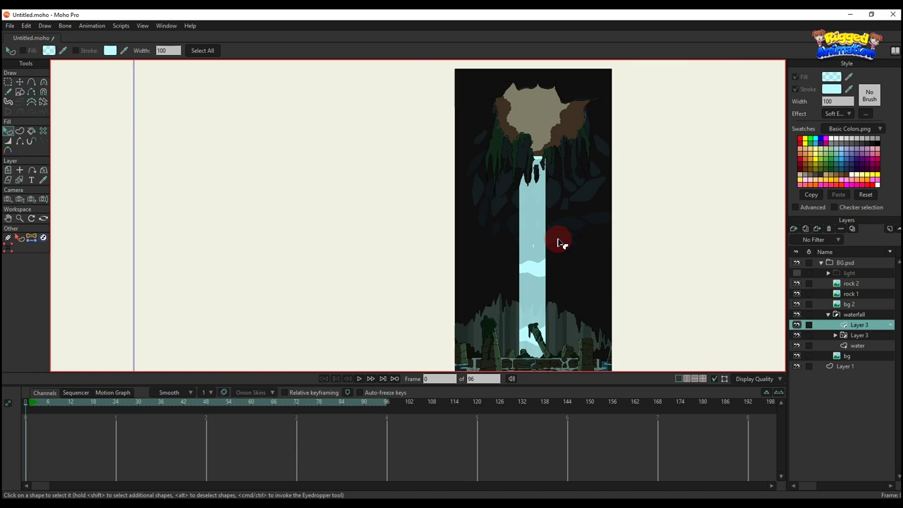
Centre the droplet's points on the layer origin by setting their position to X 0, Y 0
scroll(536, 241, up, 3)
key(g)
scroll(494, 236, up, 3)
scroll(497, 261, up, 3)
key(t)
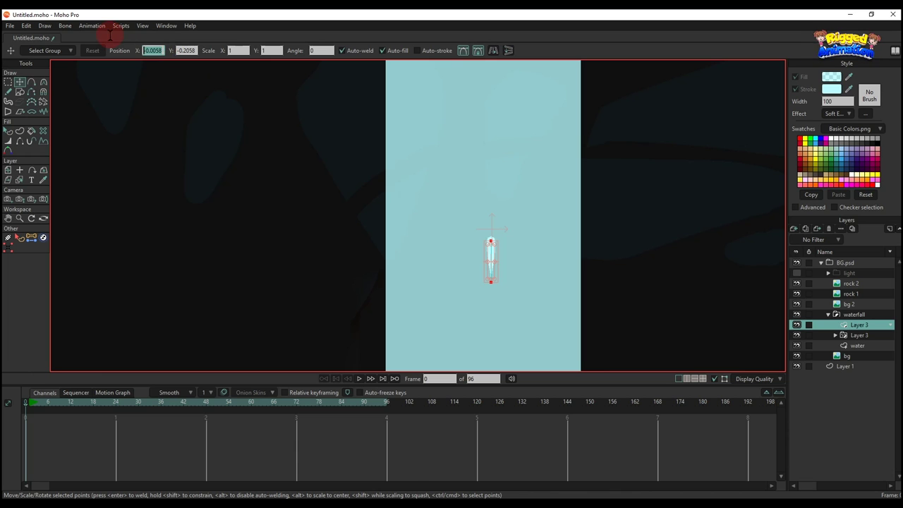
text(0)
key(Return)
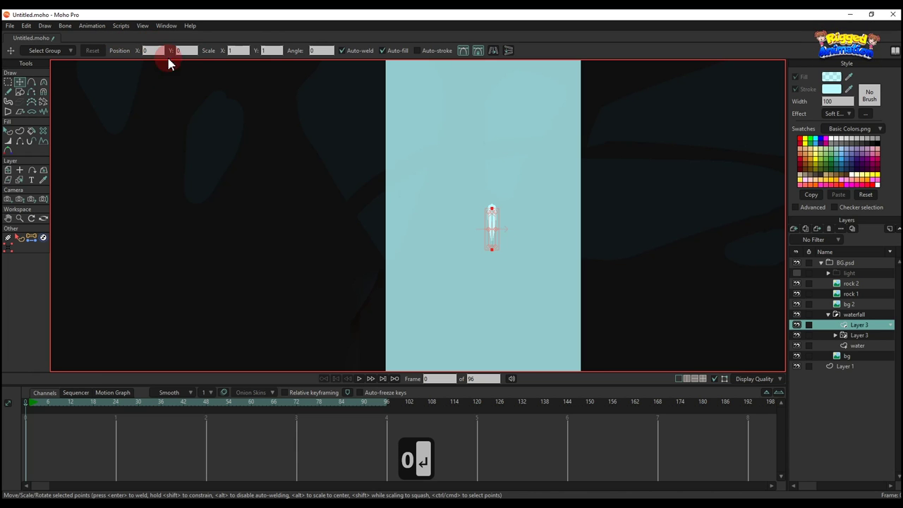
key(q)
Add a particle layer to the waterfall group and place the droplet's vector layer inside it
scroll(528, 234, down, 2)
drag(525, 232, 479, 198)
scroll(478, 199, down, 2)
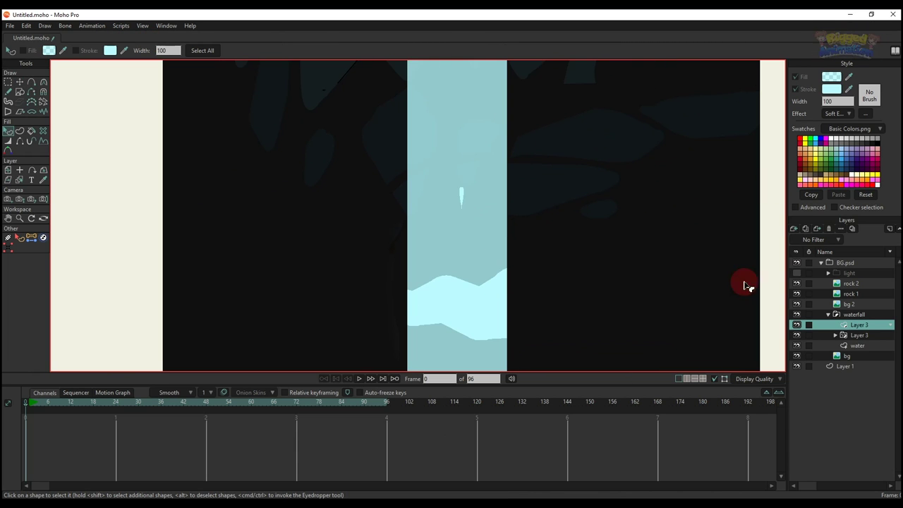
click(793, 229)
click(811, 308)
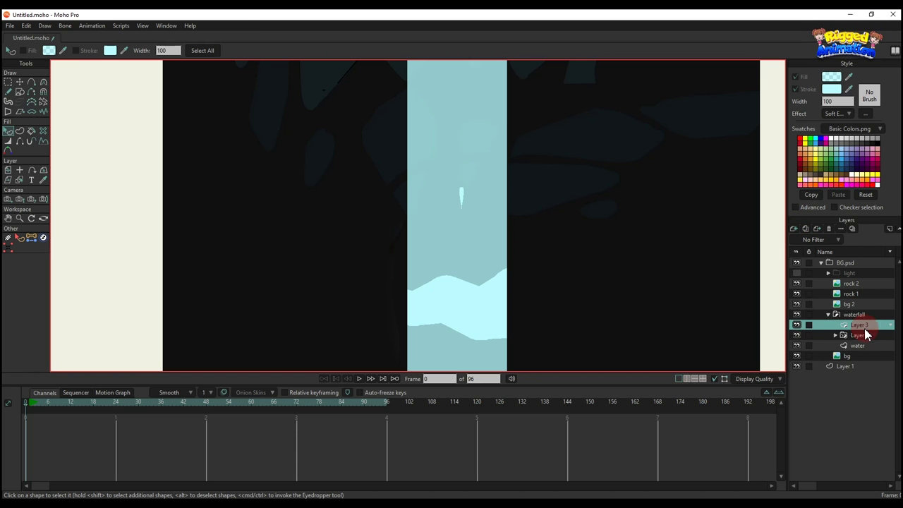
click(858, 333)
click(858, 326)
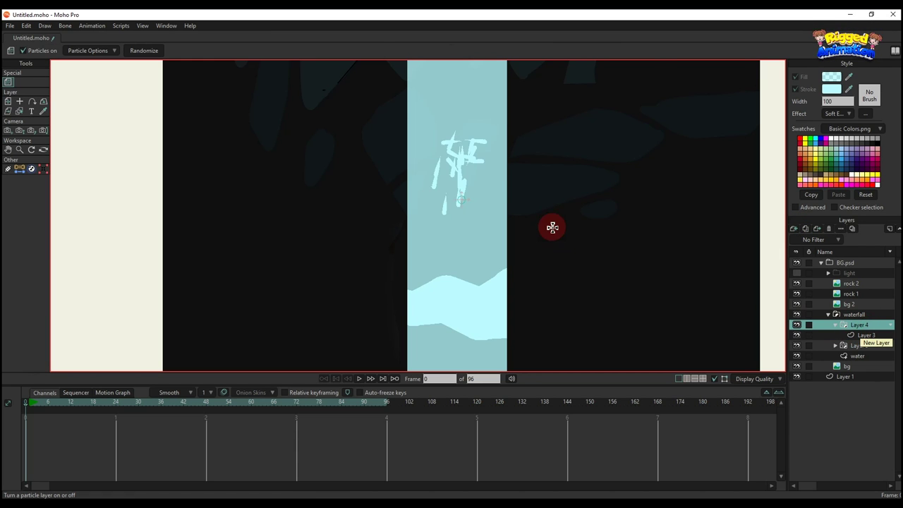
With the animation playing, set the droplet particles' source width, source height, velocity and velocity spread to 0
scroll(550, 226, down, 2)
key(space)
click(89, 50)
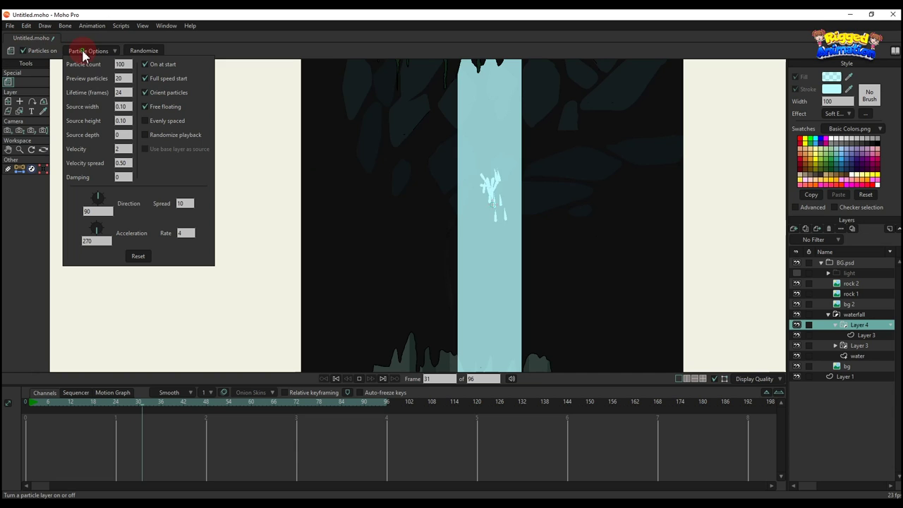
click(123, 106)
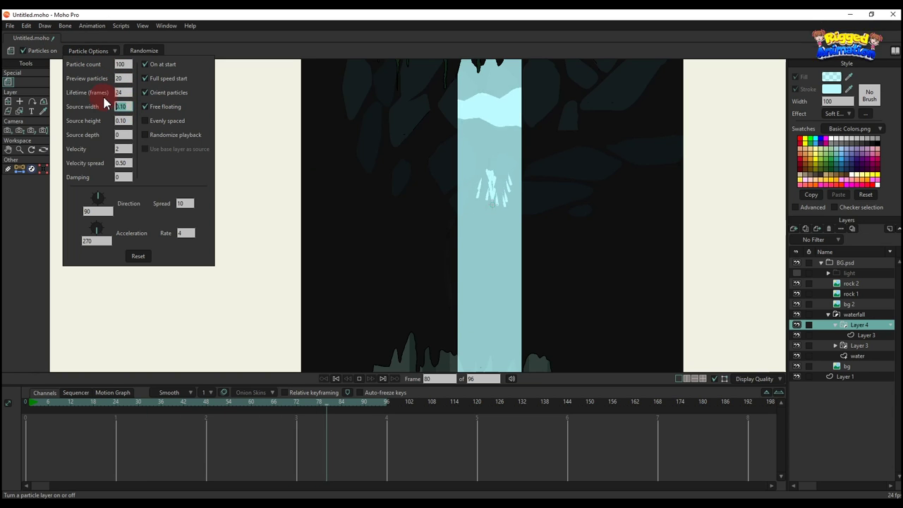
text(0)
click(123, 120)
text(0)
click(121, 148)
text(0)
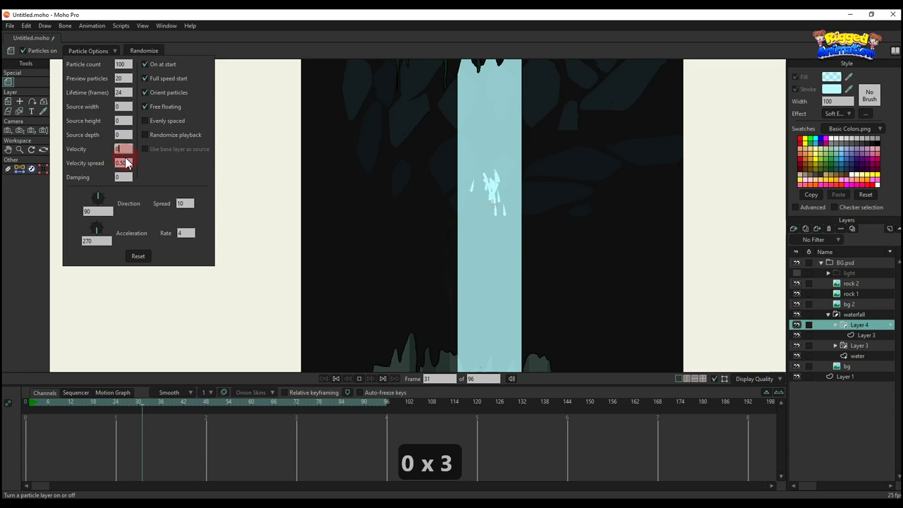
click(124, 162)
text(0)
click(185, 203)
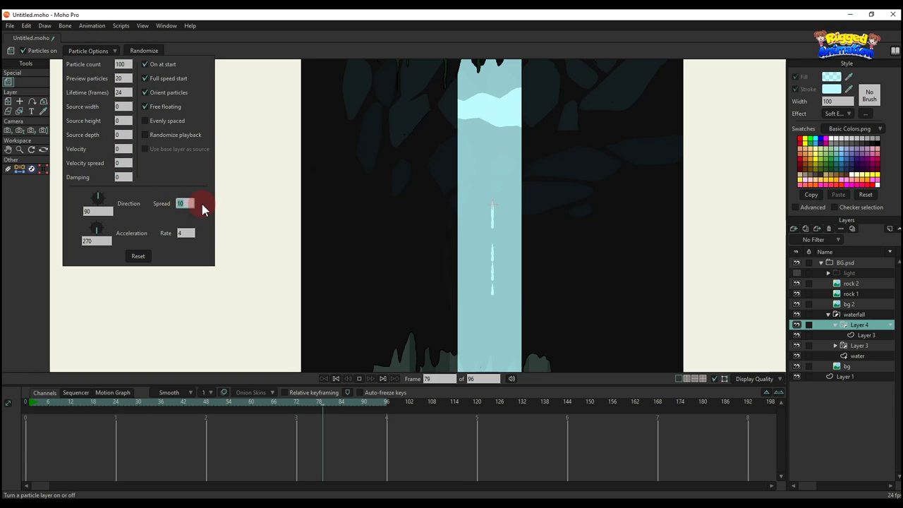
click(186, 233)
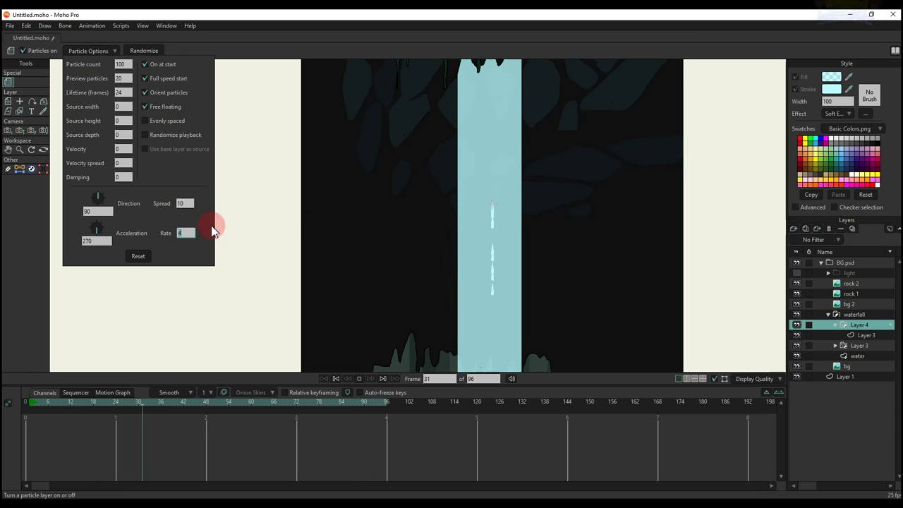
Set the droplet layer's particle count to 10 and its source width to 0.75
scroll(455, 245, down, 5)
drag(451, 244, 435, 184)
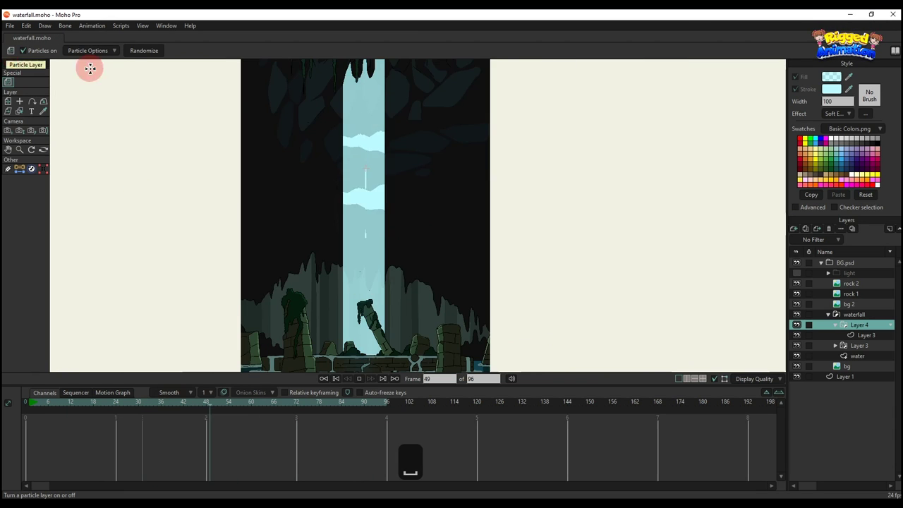
scroll(303, 191, up, 5)
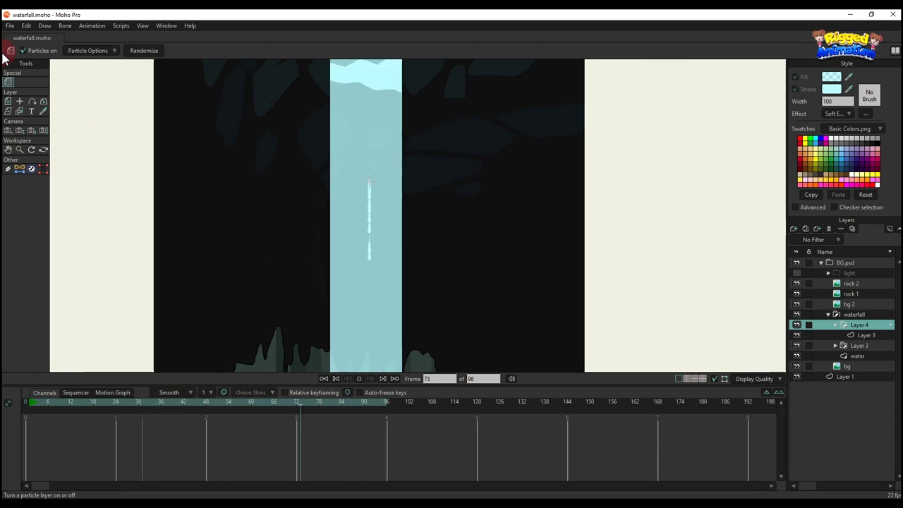
click(87, 51)
click(121, 63)
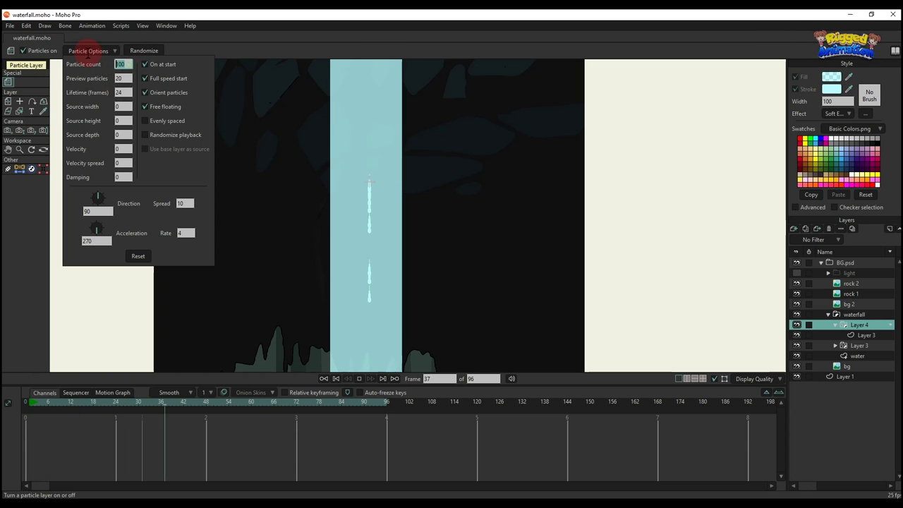
text(10)
click(123, 77)
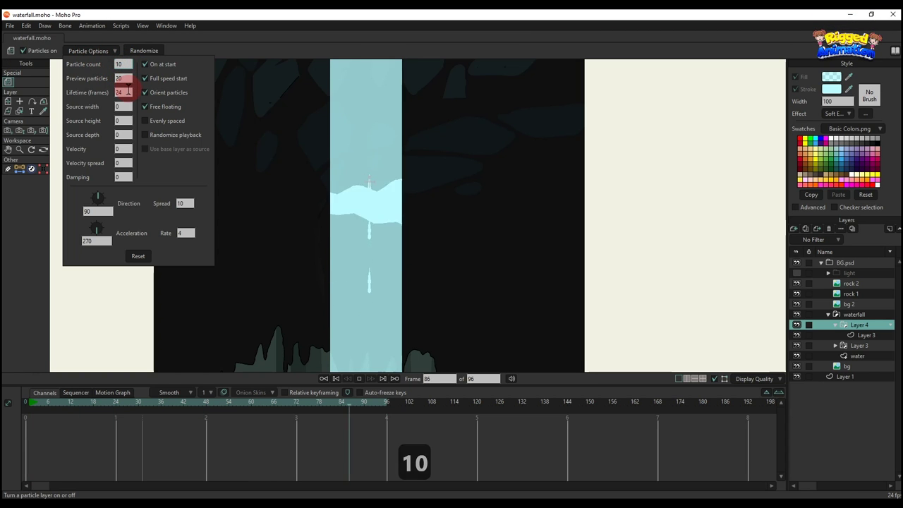
click(123, 106)
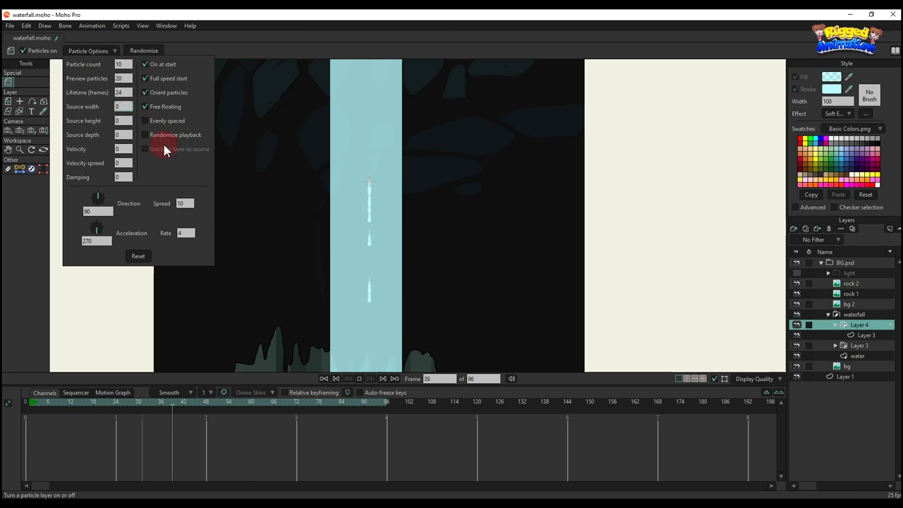
text(0.75)
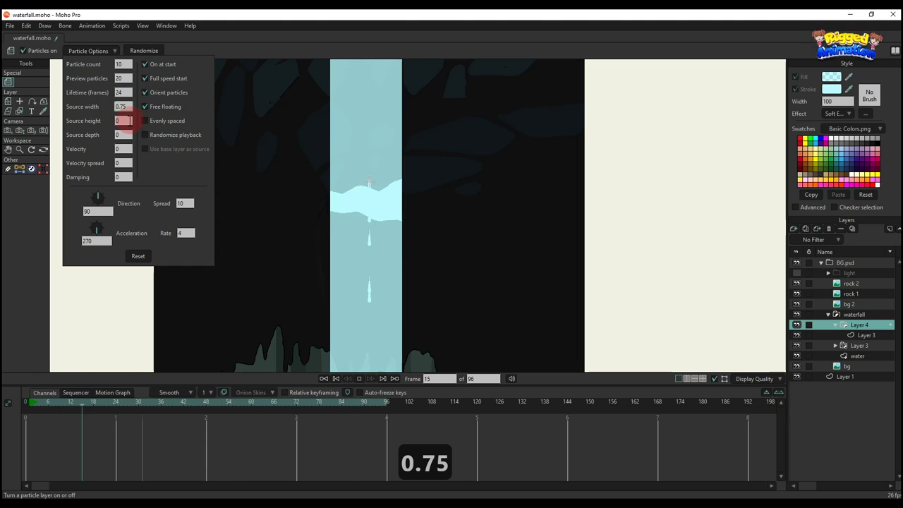
click(124, 121)
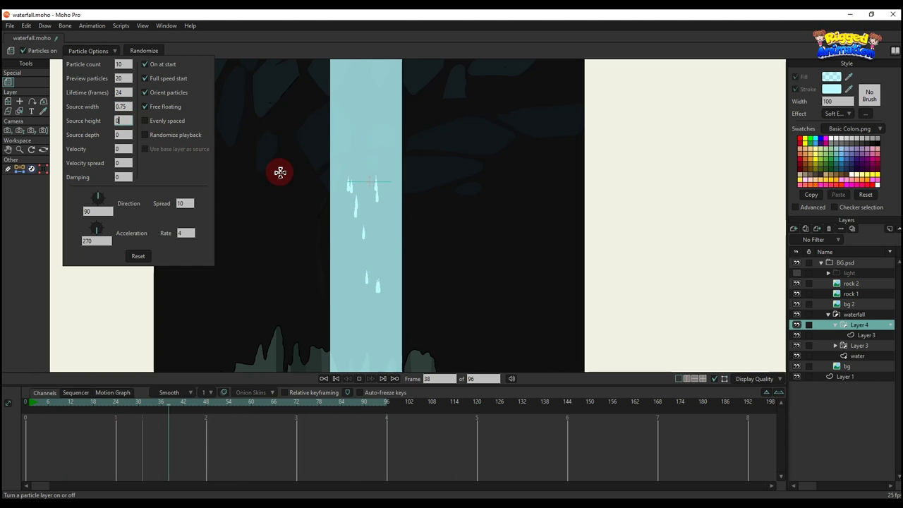
Set the droplet particles' source width to 1.25 and source depth to 1
click(124, 107)
text(1.25)
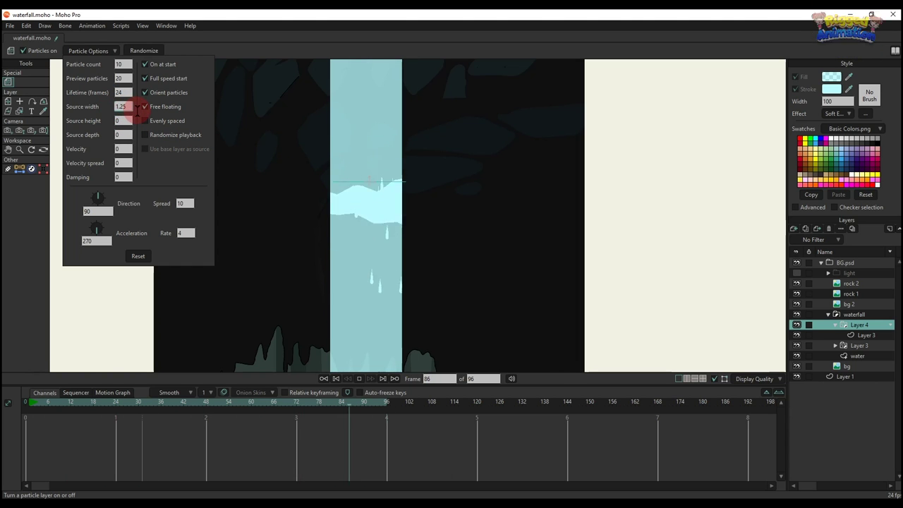
click(124, 120)
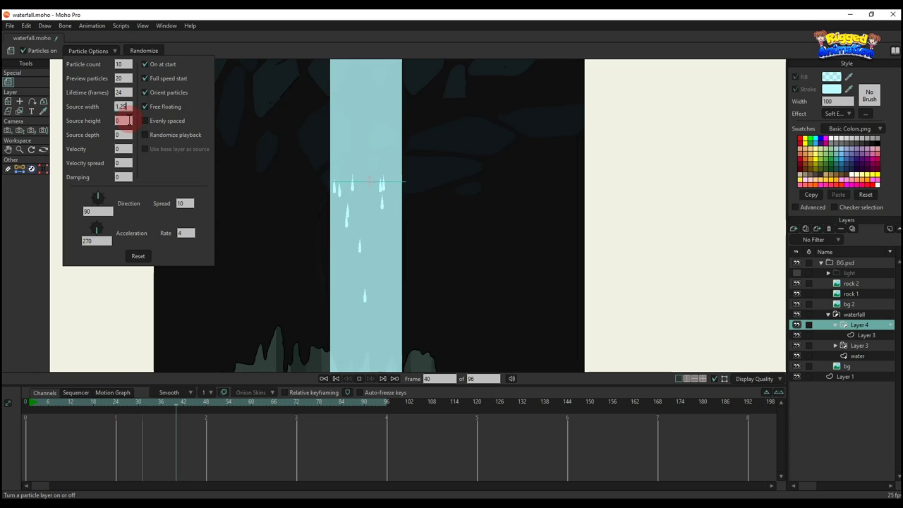
click(124, 135)
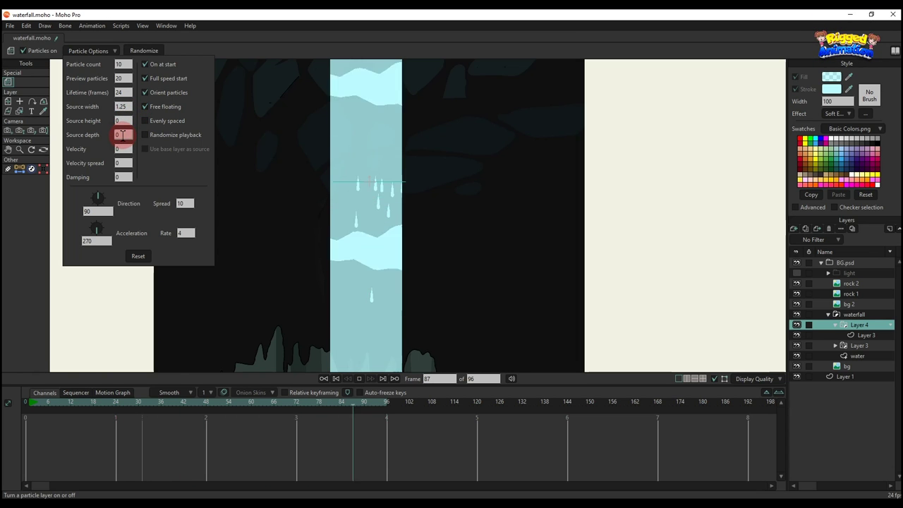
text(1)
click(124, 121)
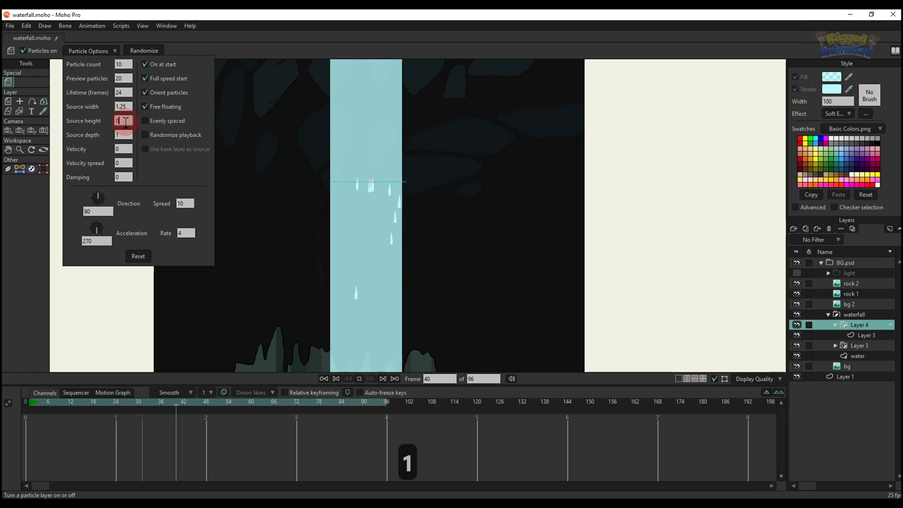
click(145, 148)
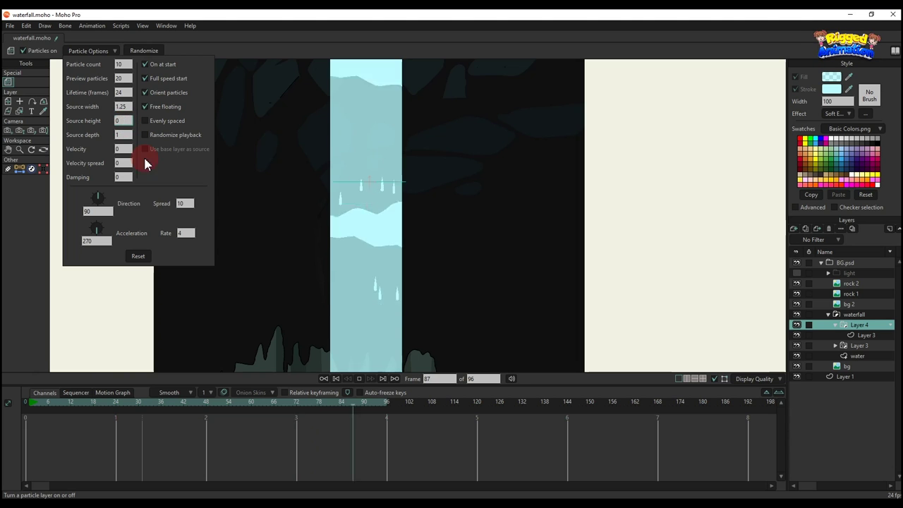
Set the droplet particles' acceleration rate to 20 and check the fall along the whole waterfall
click(189, 233)
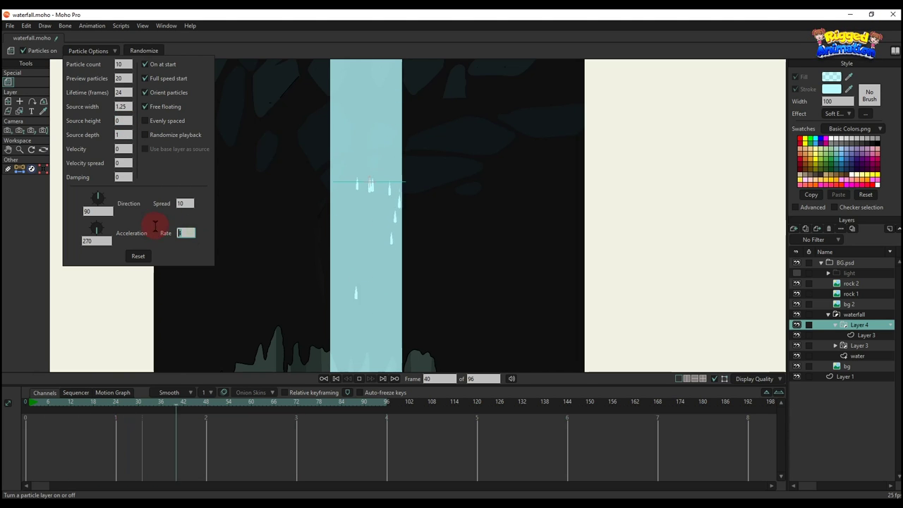
text(20)
scroll(468, 231, down, 2)
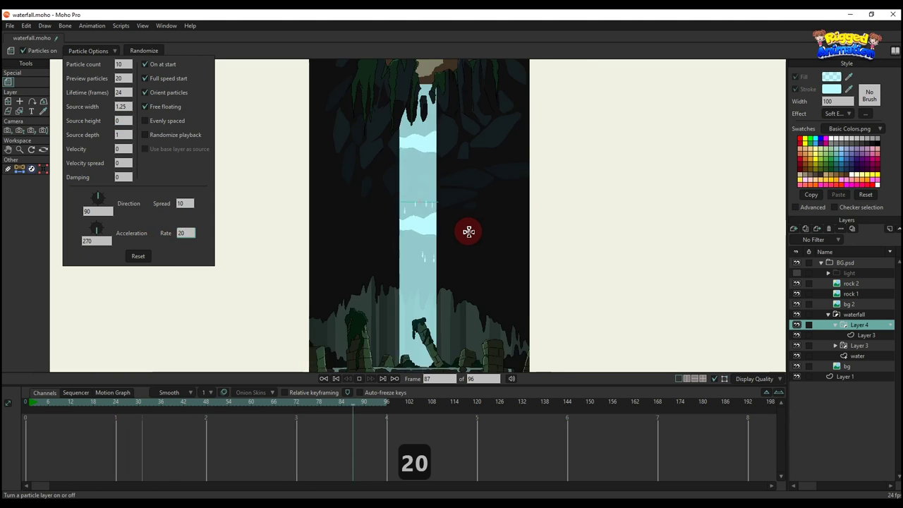
scroll(469, 232, down, 2)
drag(448, 247, 434, 213)
Set the droplet layer's preview particles to 10 and its acceleration rate to 30
click(85, 51)
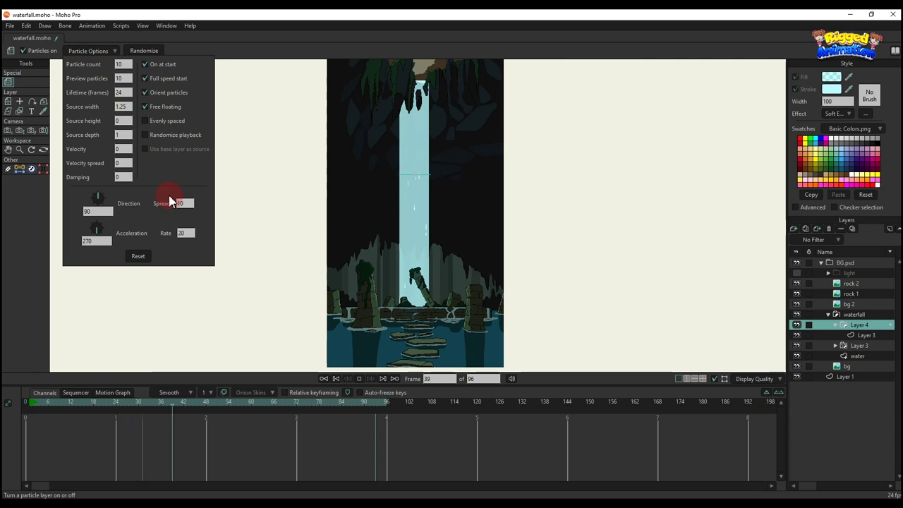
scroll(187, 231, up, 7)
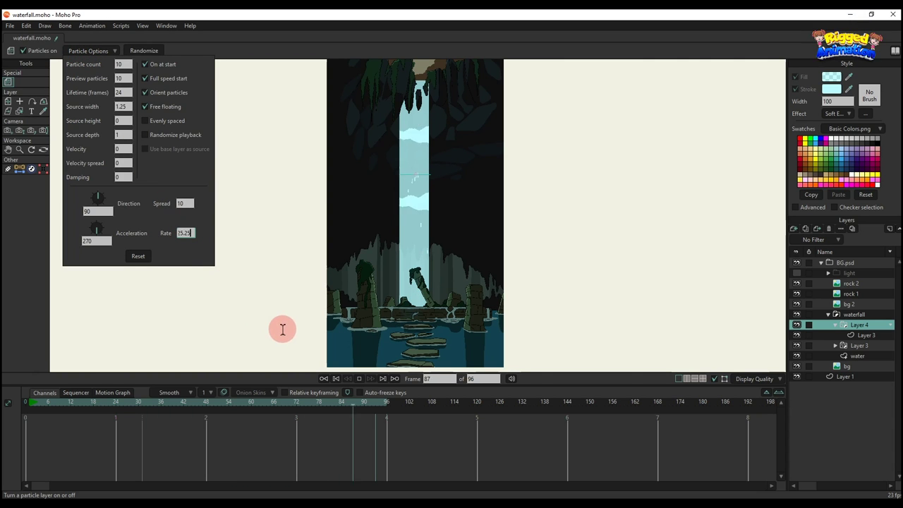
scroll(190, 231, up, 1)
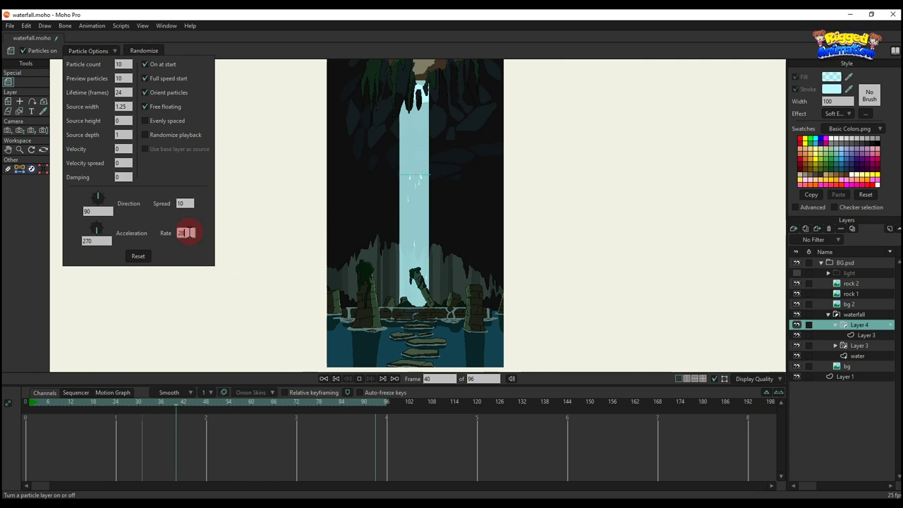
text(30)
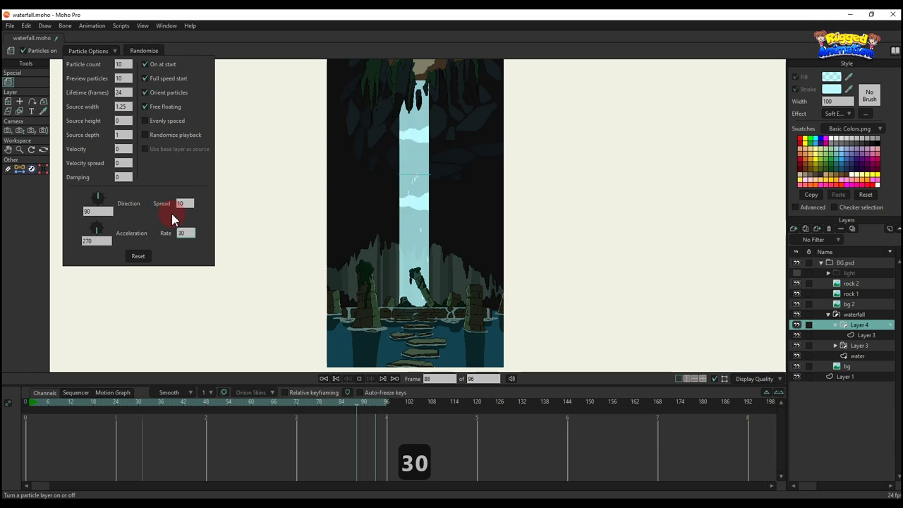
click(185, 203)
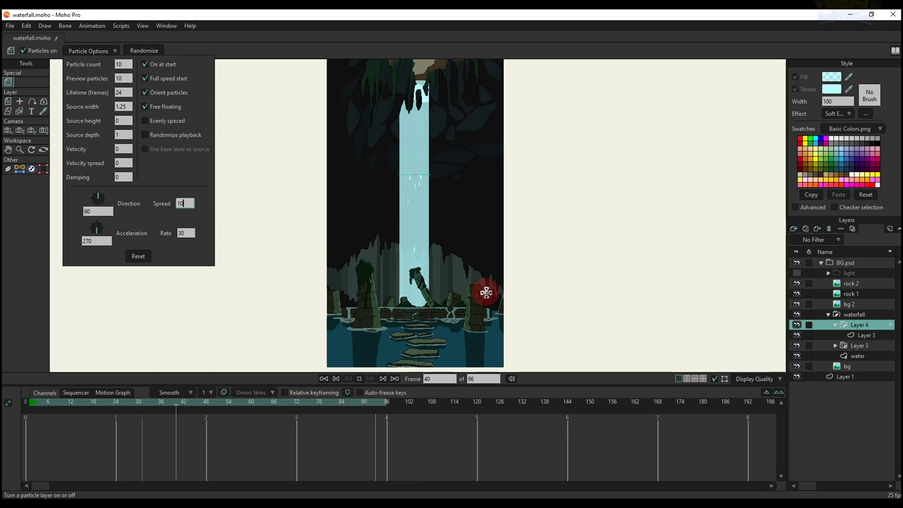
key(Return)
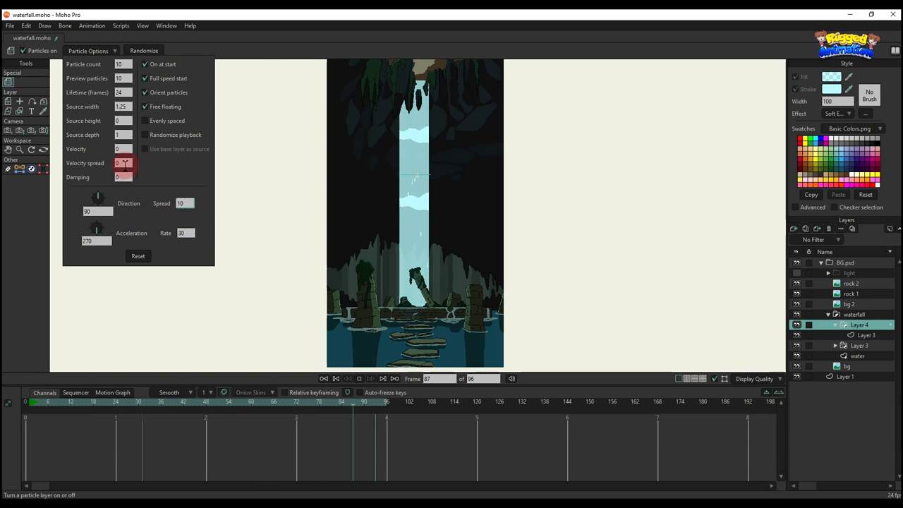
click(270, 55)
At frame 0, move the droplet particle layer up to the waterfall's top, at about X -0.02, Y 3.98, and play the animation
click(28, 402)
scroll(423, 254, up, 3)
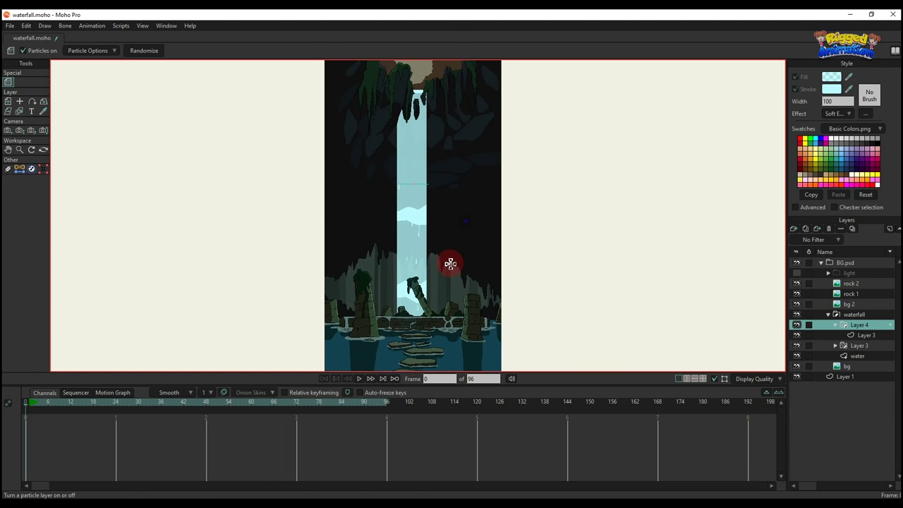
key(m)
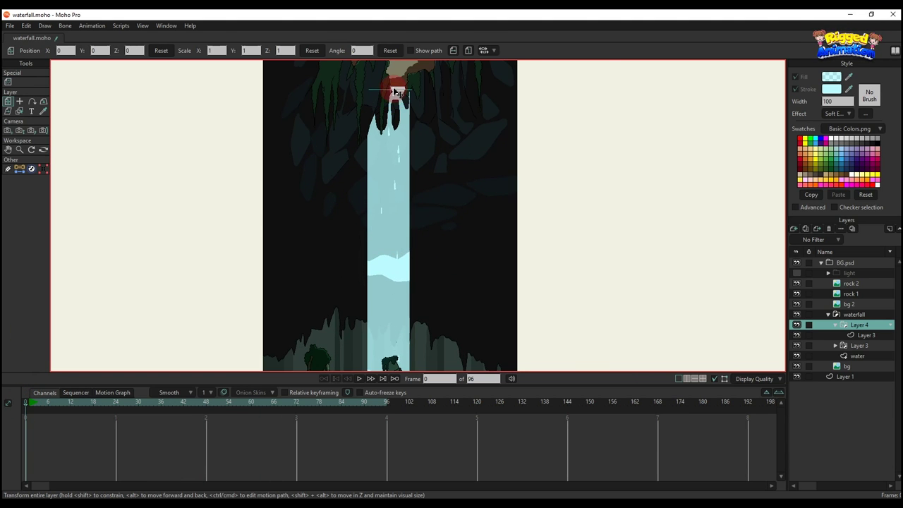
scroll(396, 93, up, 2)
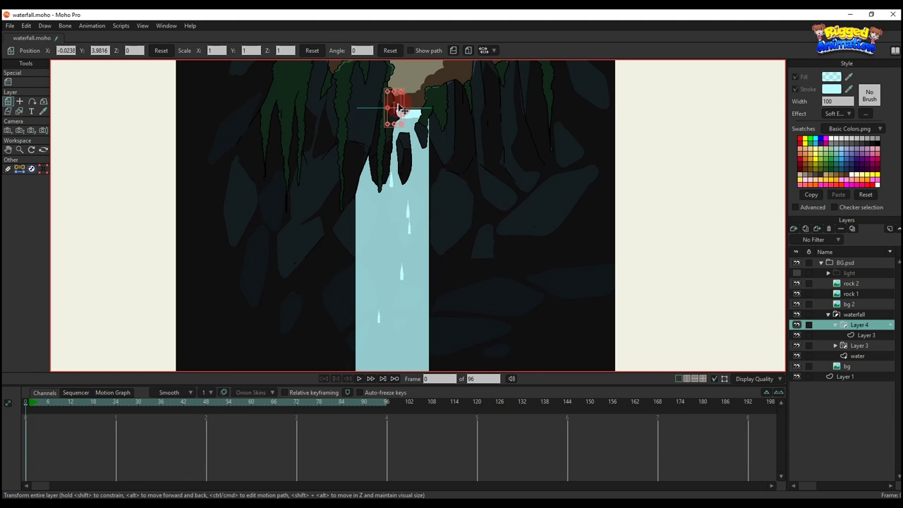
scroll(398, 110, down, 3)
key(space)
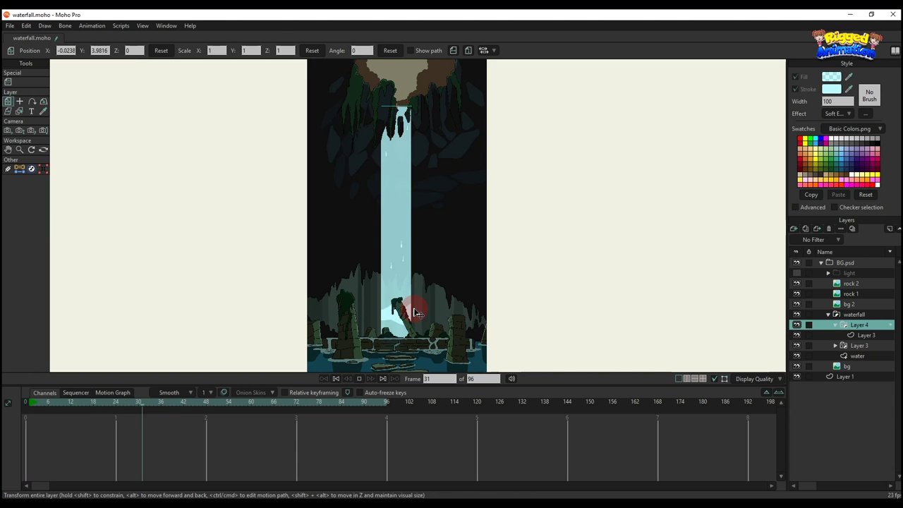
scroll(403, 198, down, 1)
scroll(402, 137, up, 3)
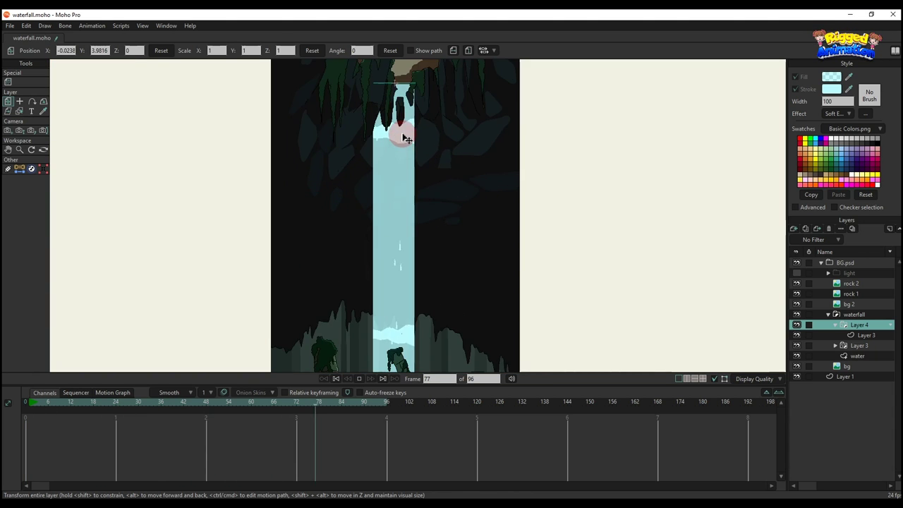
At frame 0, select the droplet shape inside the droplet particle layer and reduce its stroke width to 77
scroll(423, 144, down, 3)
key(space)
click(862, 335)
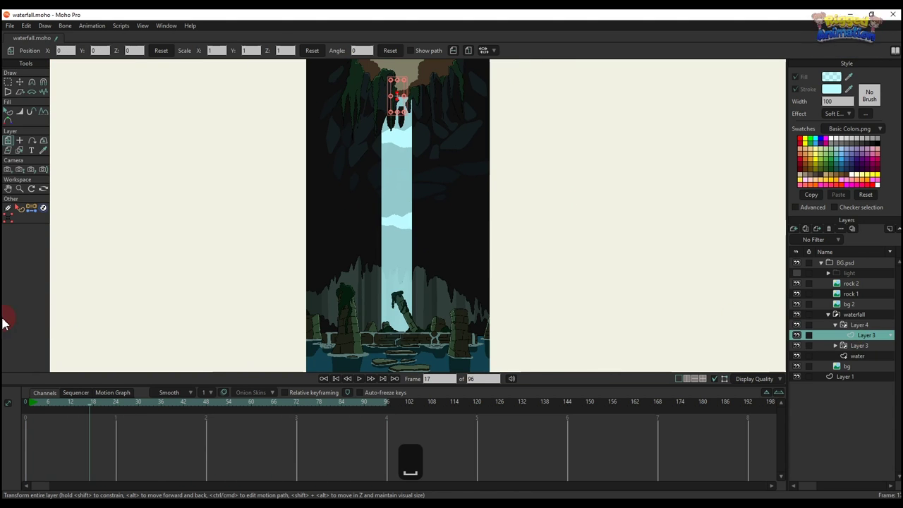
click(30, 402)
scroll(387, 172, up, 3)
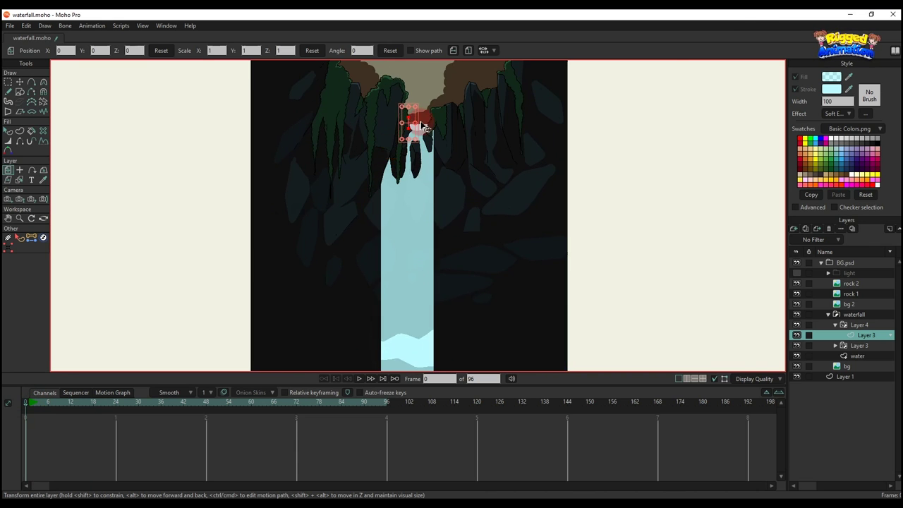
scroll(395, 169, up, 2)
key(q)
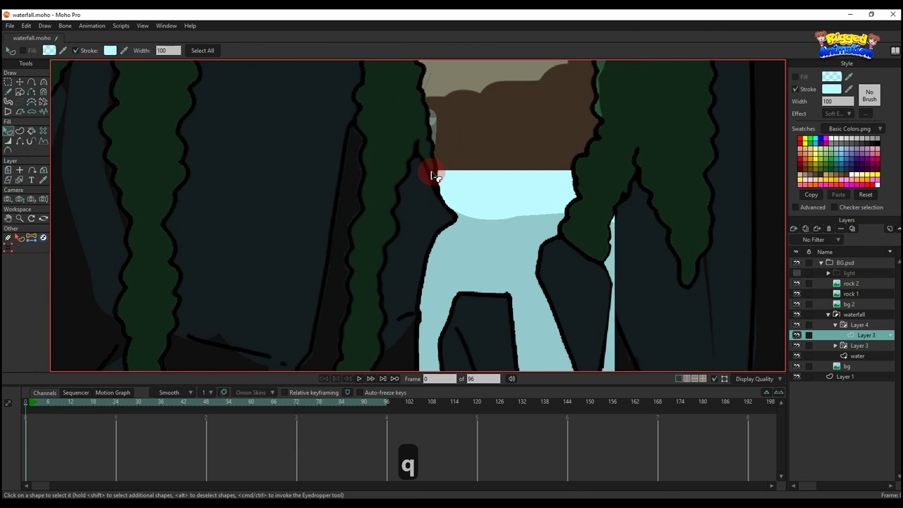
scroll(444, 159, down, 2)
scroll(437, 135, up, 2)
key(q)
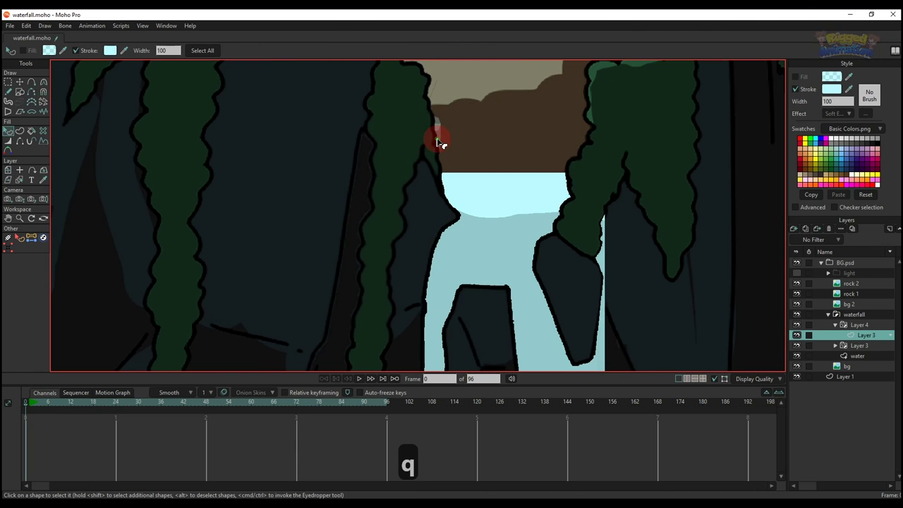
click(840, 101)
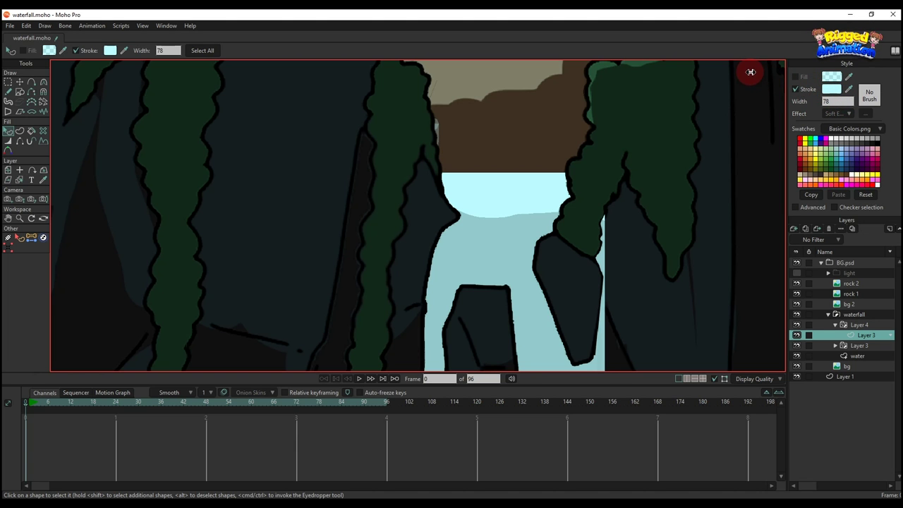
Play the whole waterfall group's animation to check the thinner droplets falling against the highlights
click(853, 313)
scroll(459, 195, down, 5)
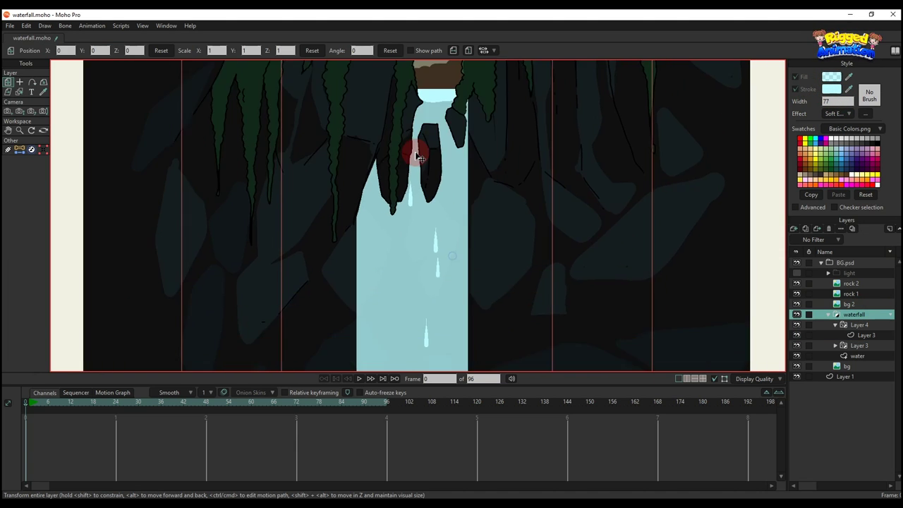
key(space)
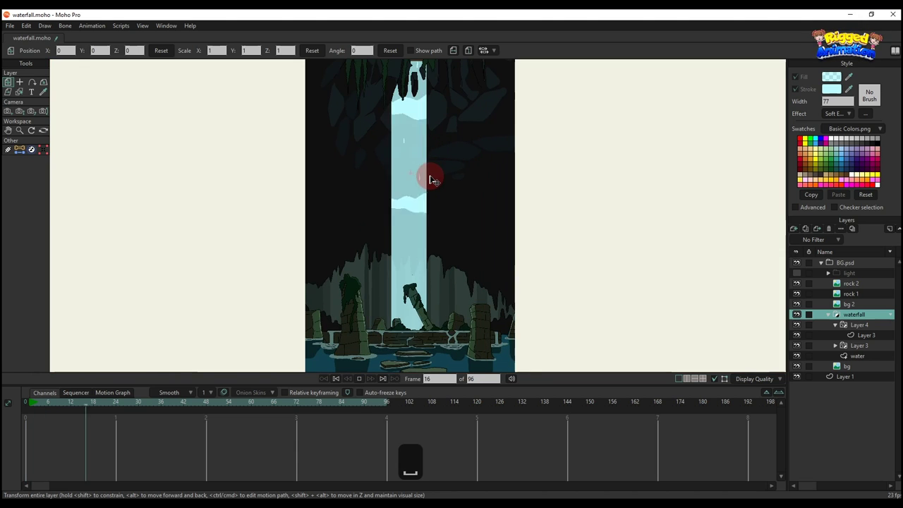
scroll(430, 178, down, 1)
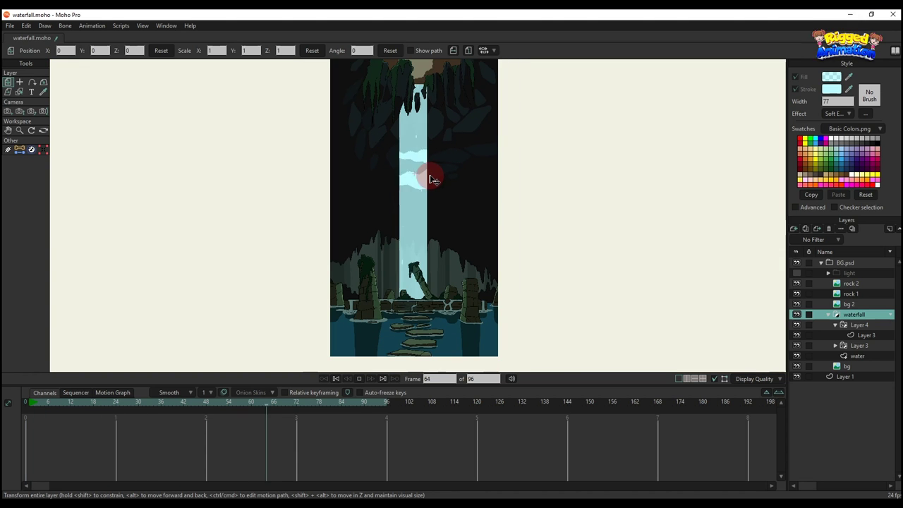
scroll(437, 204, up, 1)
key(space)
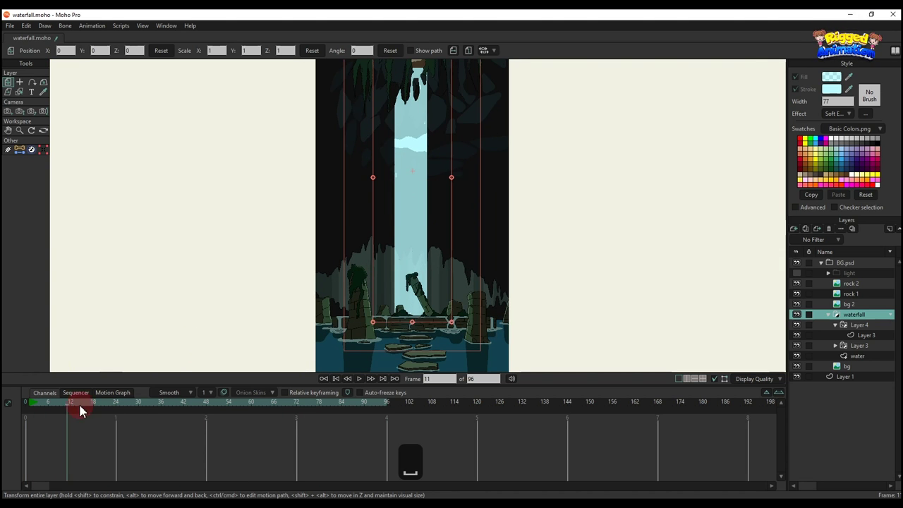
At frame 0, duplicate the droplet particle layer and flip the copy horizontally
drag(35, 401, 5, 401)
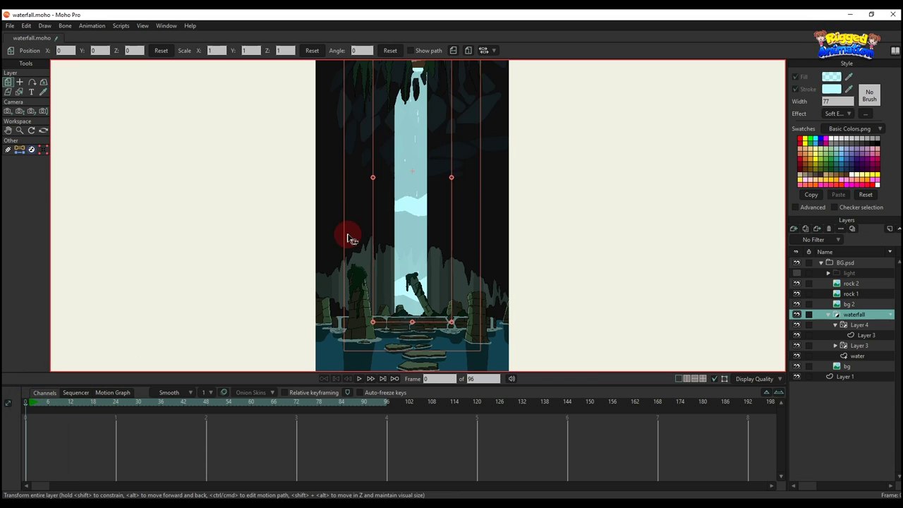
drag(349, 234, 359, 253)
click(861, 324)
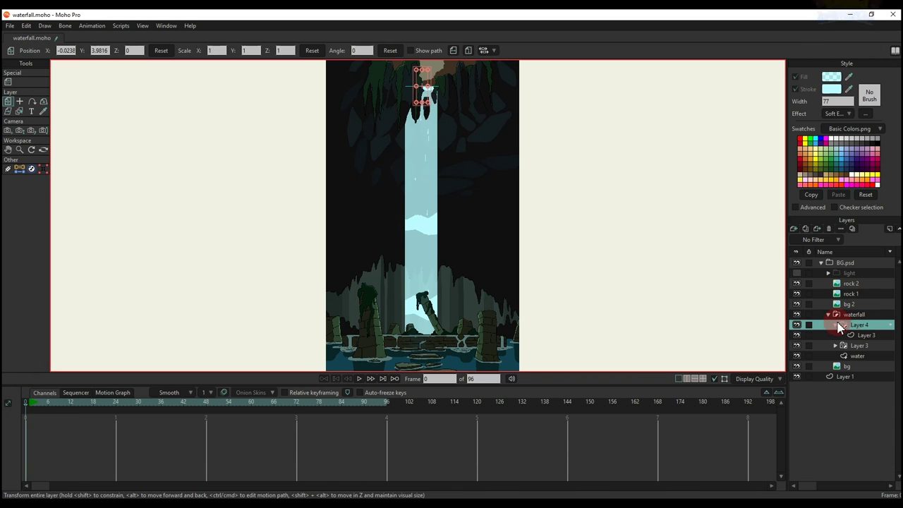
click(835, 324)
click(806, 230)
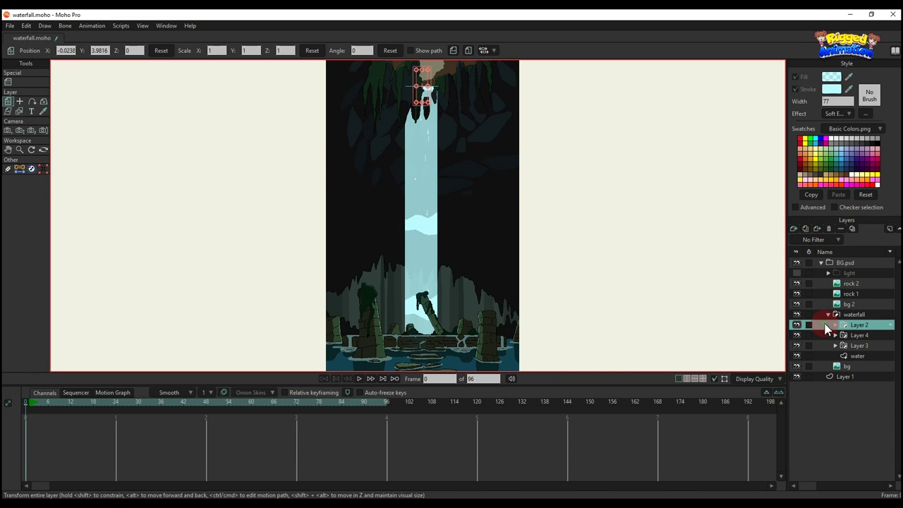
key(m)
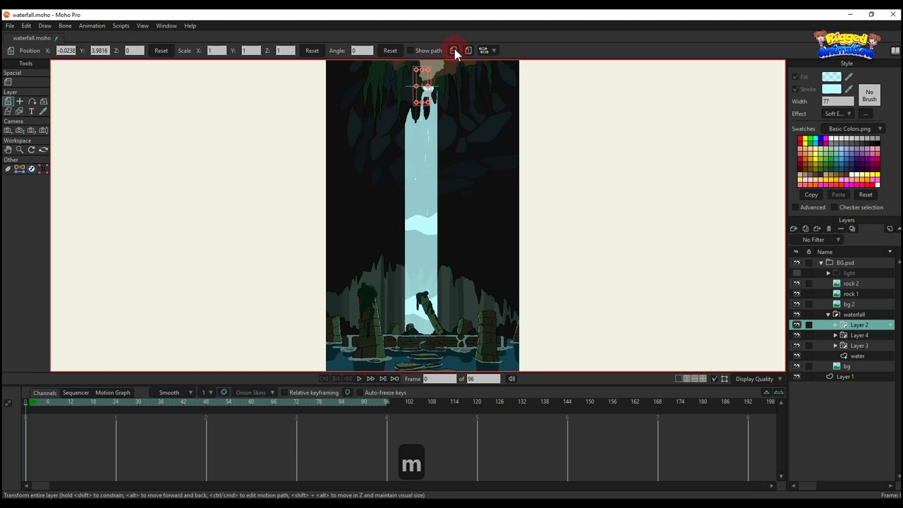
scroll(432, 111, up, 2)
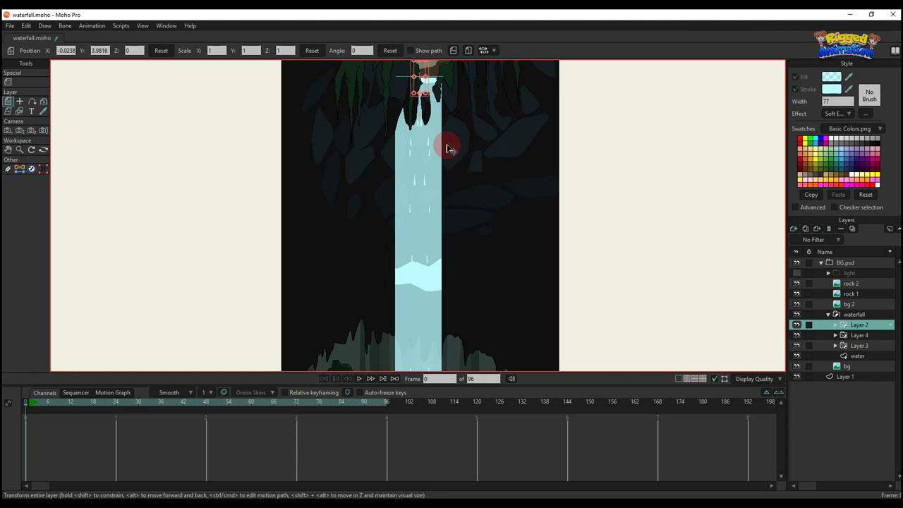
Recolor the duplicated droplet's stroke to a near-white, about F5FEFF, and play the waterfall group's animation
click(834, 325)
click(866, 335)
scroll(416, 173, up, 4)
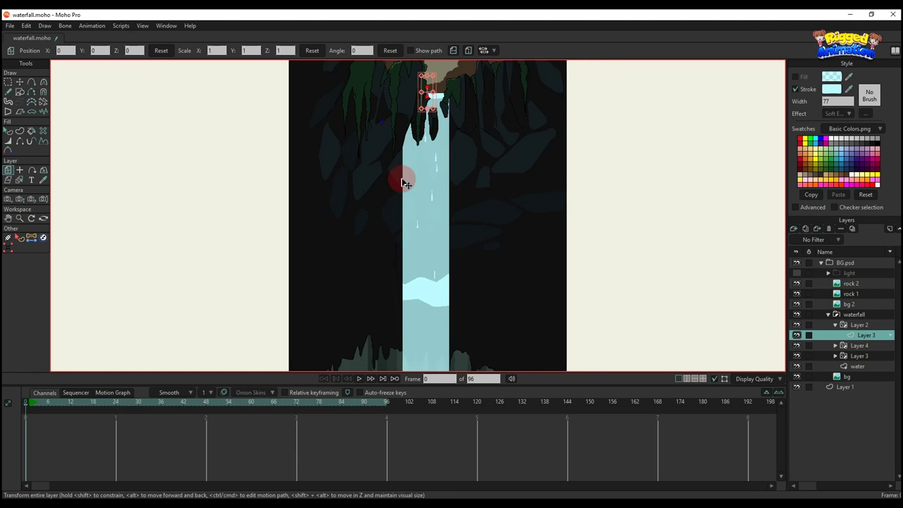
key(q)
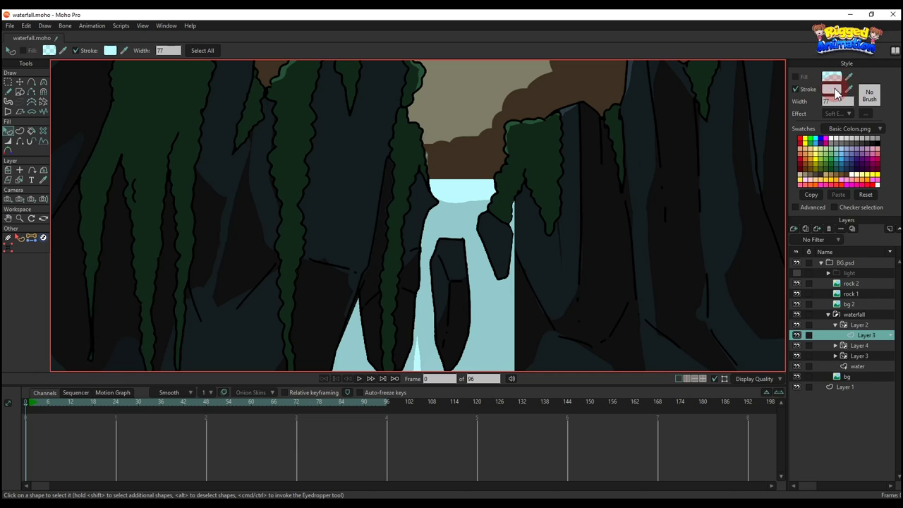
click(834, 91)
click(723, 246)
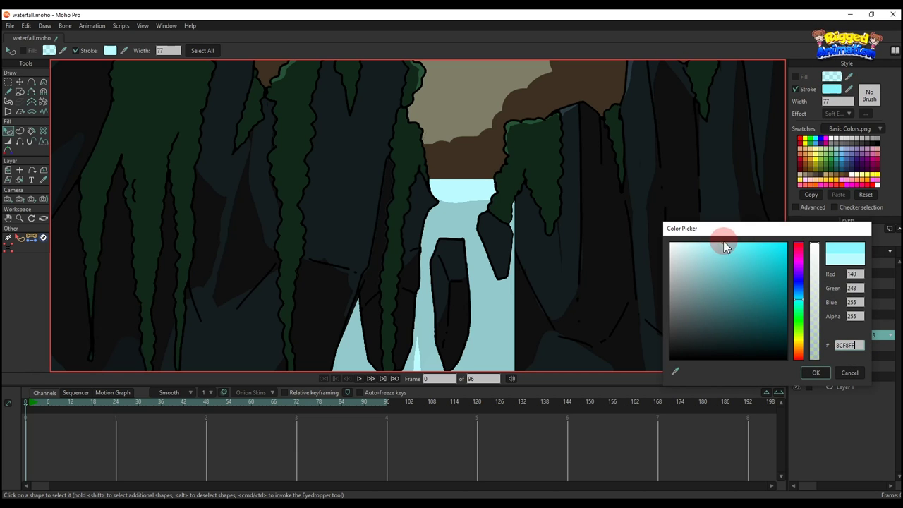
drag(726, 245, 729, 243)
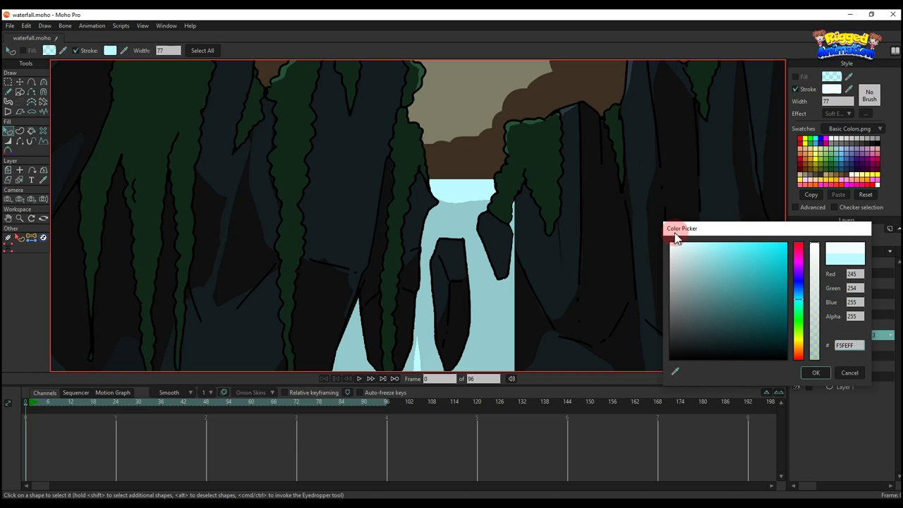
click(813, 372)
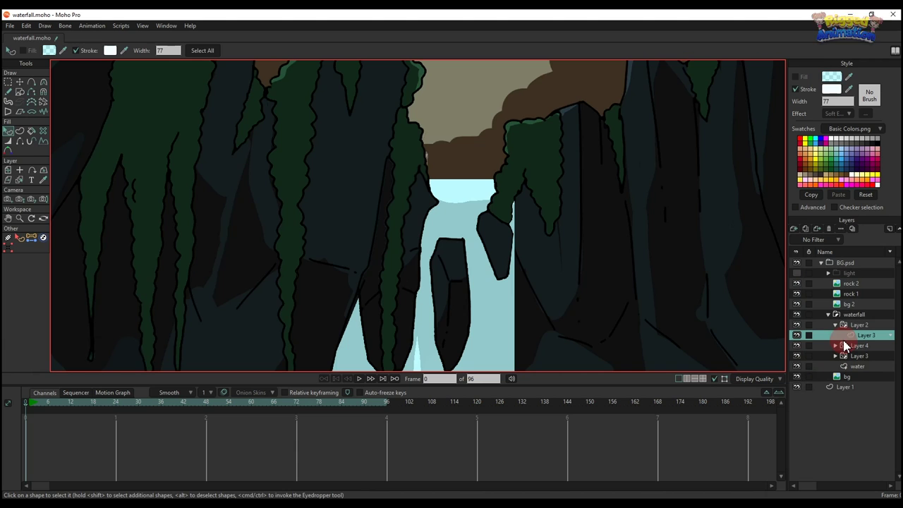
click(853, 314)
scroll(425, 232, down, 5)
key(space)
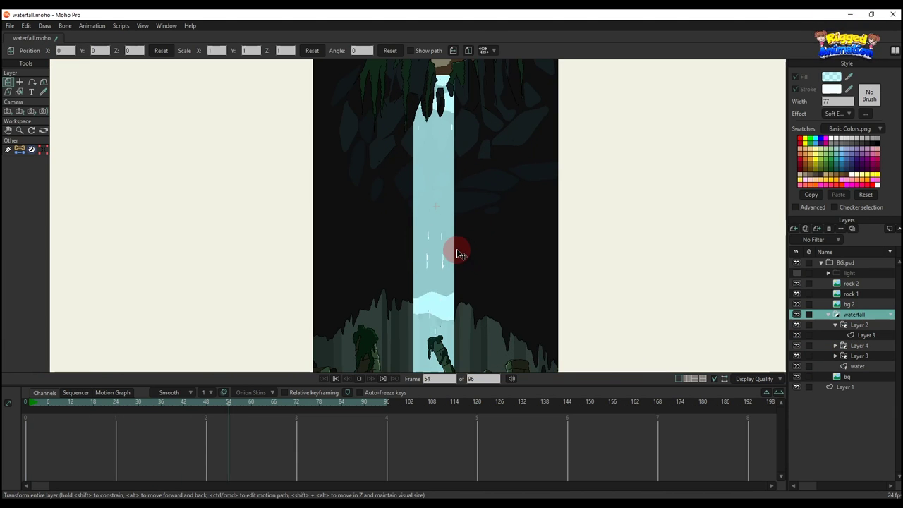
At frame 0, move the duplicated droplet particle layer up to about Y 4.19 and scale it uniformly to about 0.82
click(859, 325)
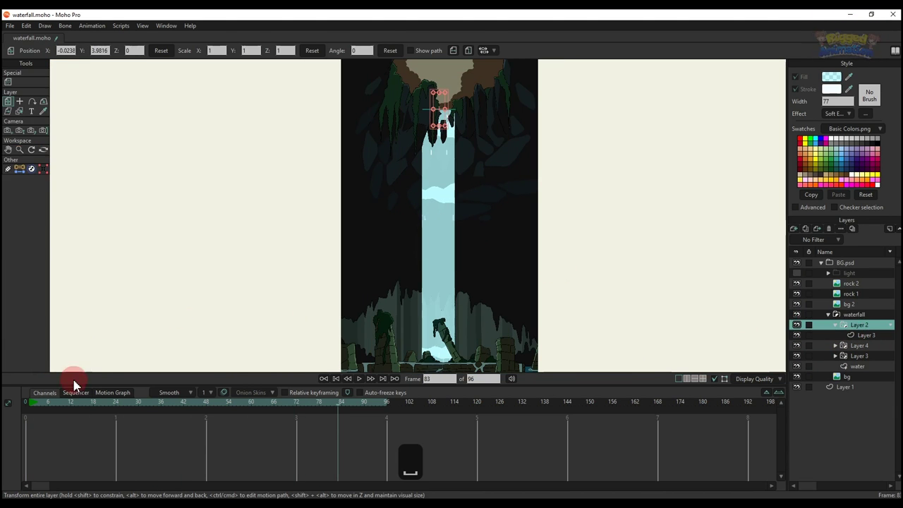
click(26, 401)
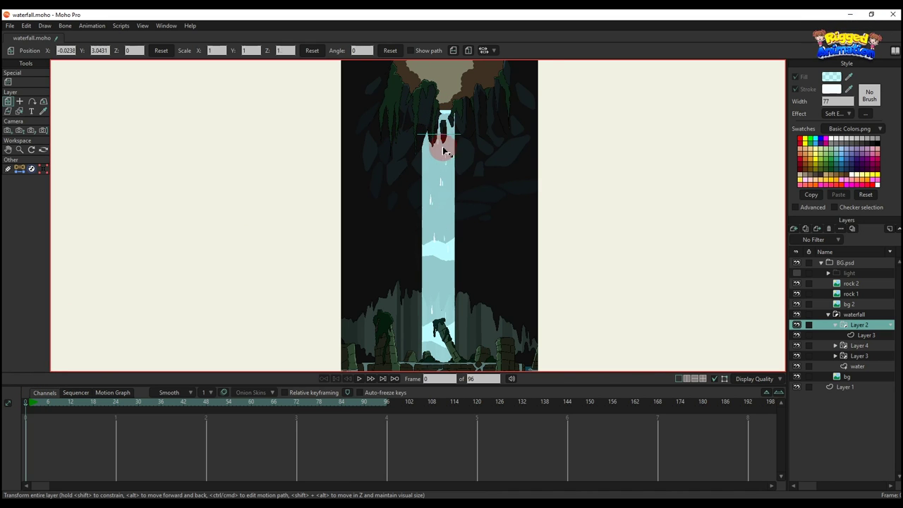
drag(445, 152, 463, 129)
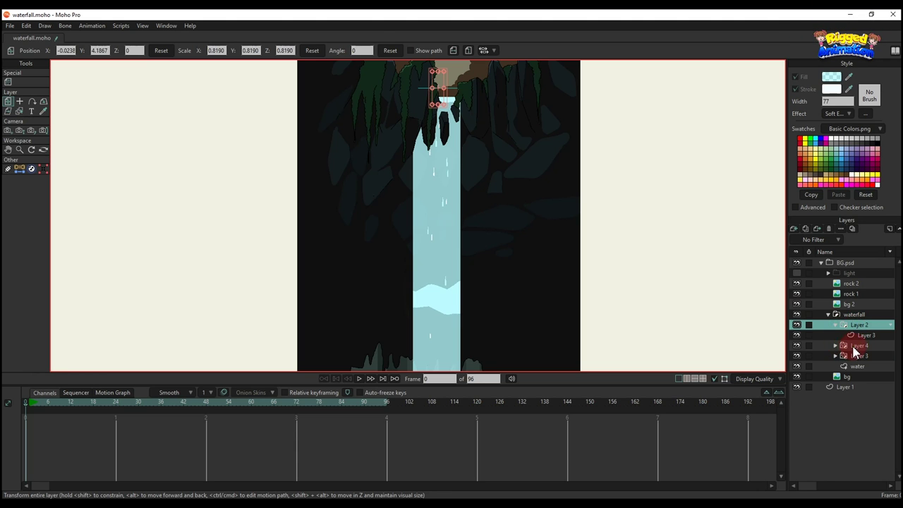
Move the original droplet particle layer down to about Y 3.17 at frame 0, keeping its scale at 1
right_click(854, 346)
click(809, 383)
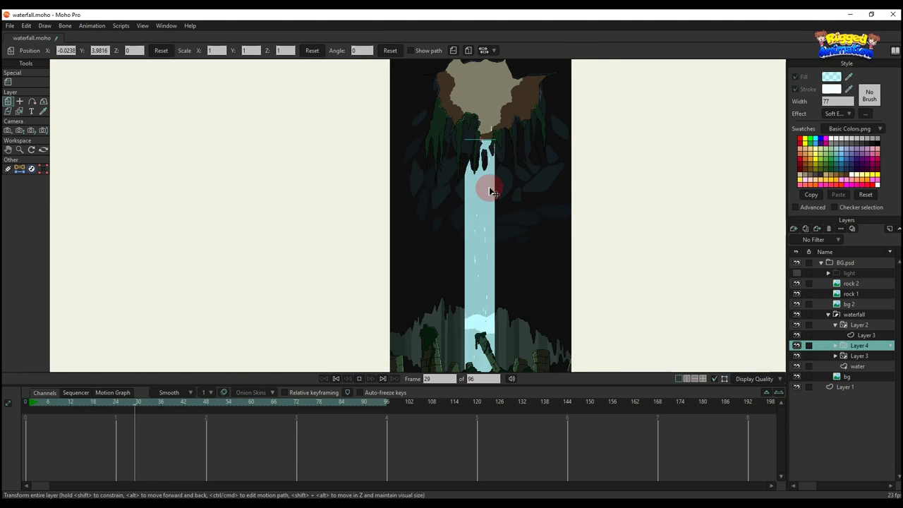
key(space)
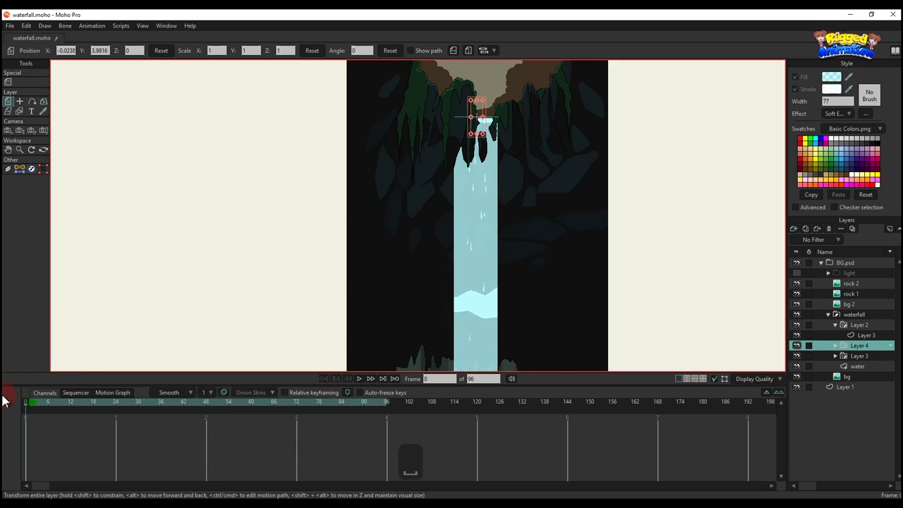
key(space)
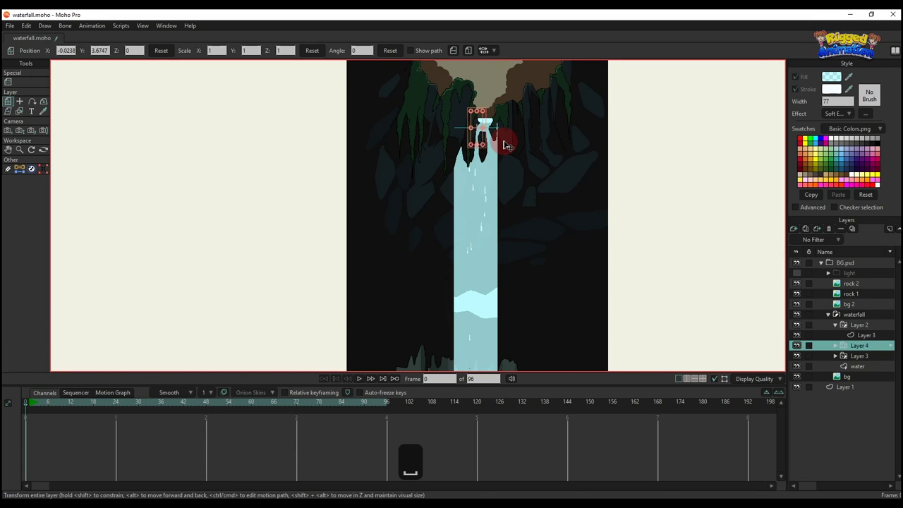
key(space)
click(24, 404)
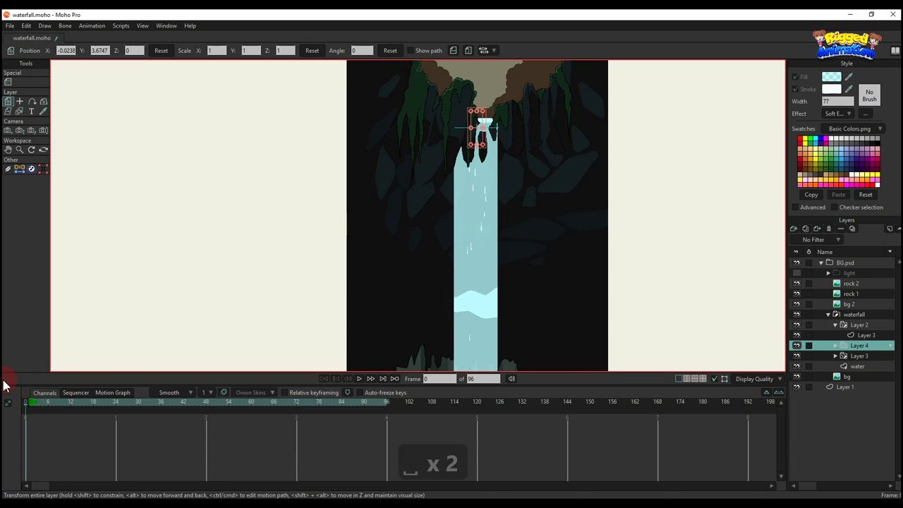
drag(479, 150, 504, 162)
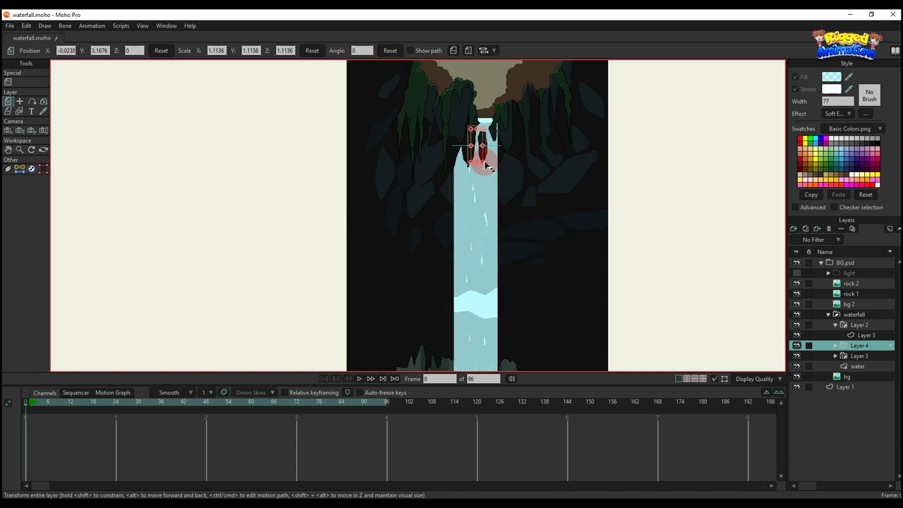
key(ctrl+z)
Set the original droplet layer's particle source width to 1.50 and play the animation to check the spread
click(7, 82)
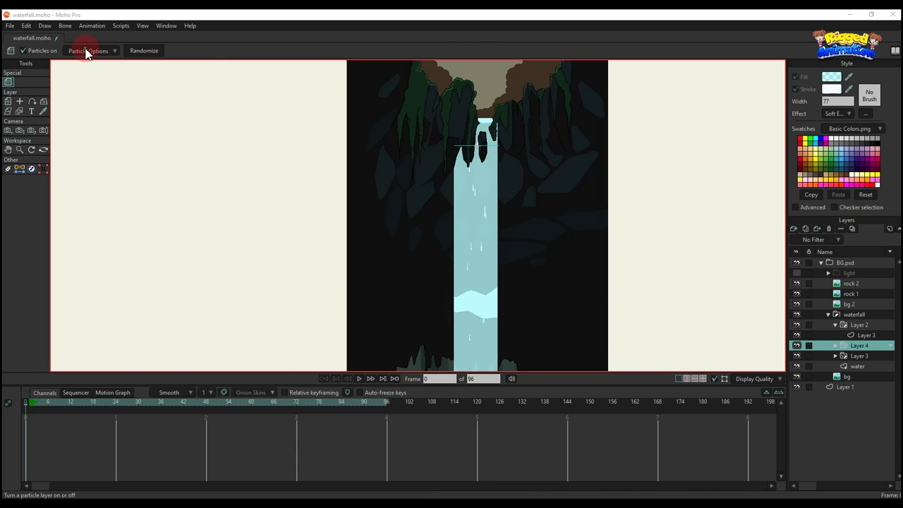
click(87, 51)
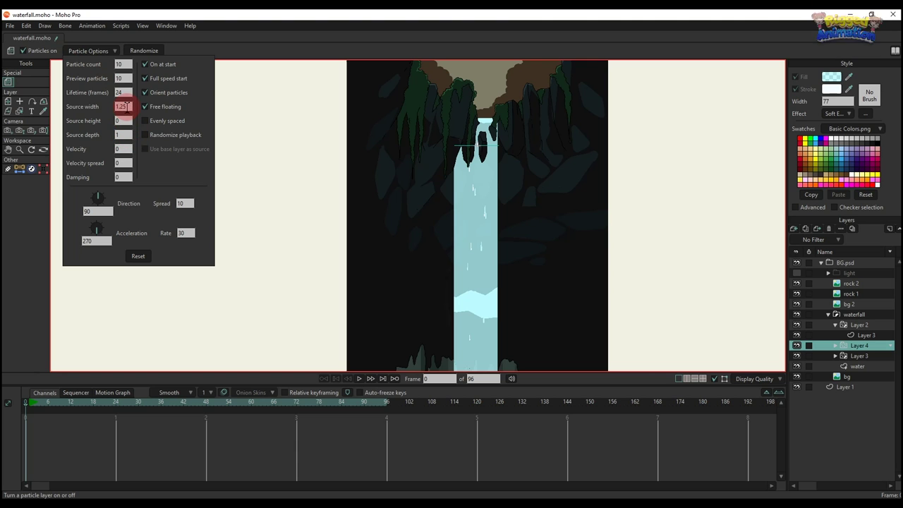
click(284, 50)
key(space)
scroll(563, 211, down, 5)
scroll(536, 241, up, 4)
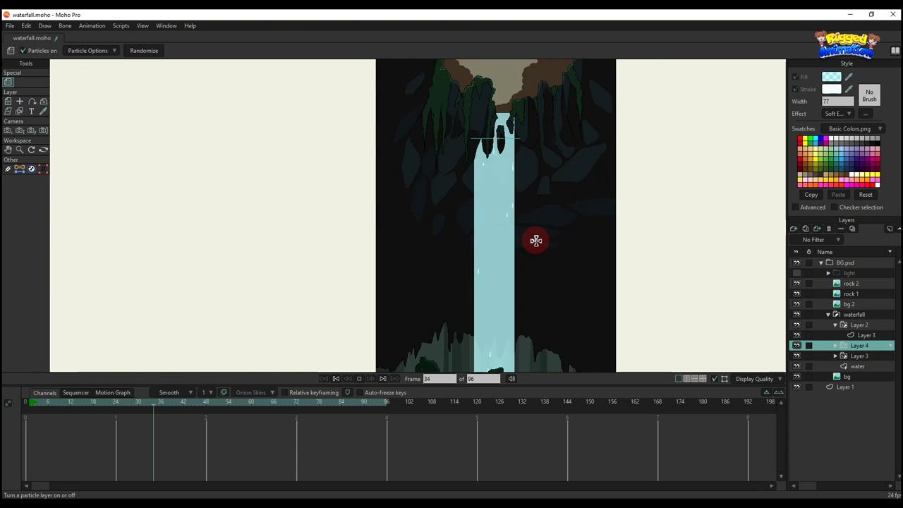
scroll(536, 240, up, 2)
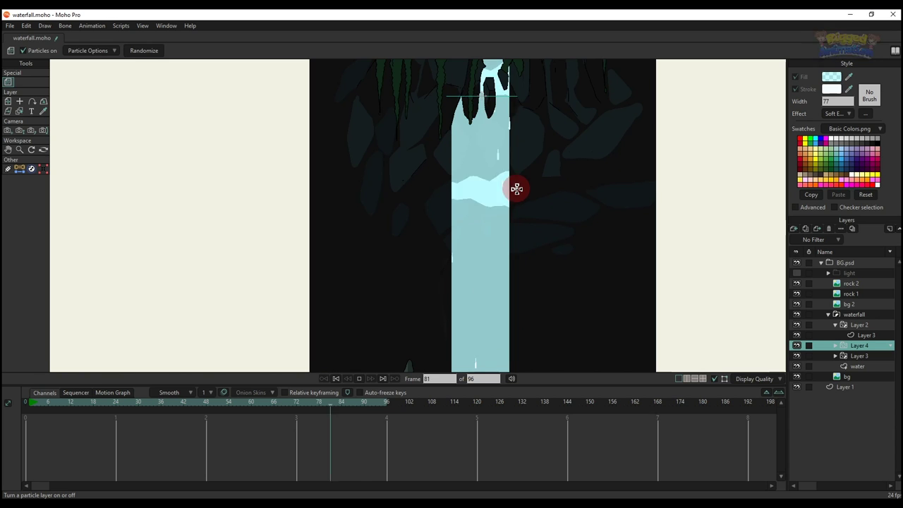
Set the original droplet layer's particle source width to 1.75 and check the spread across the waterfall
click(88, 50)
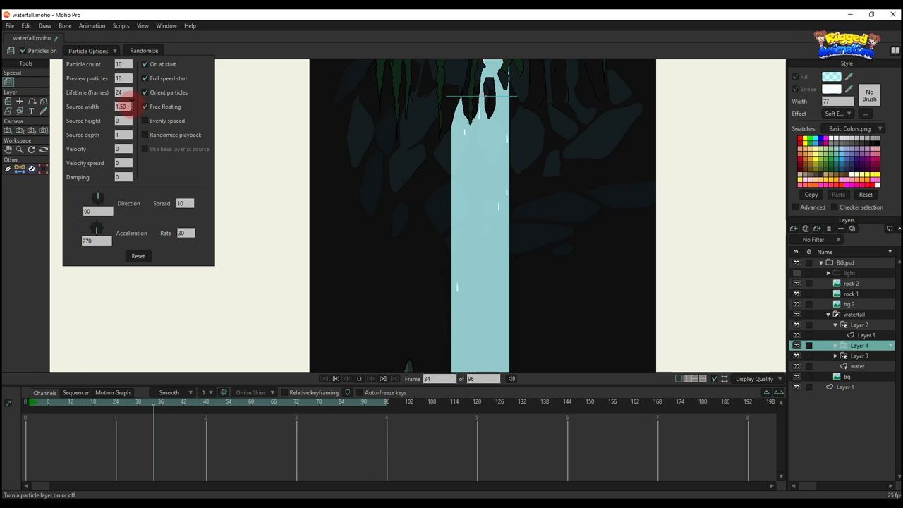
text(1.75)
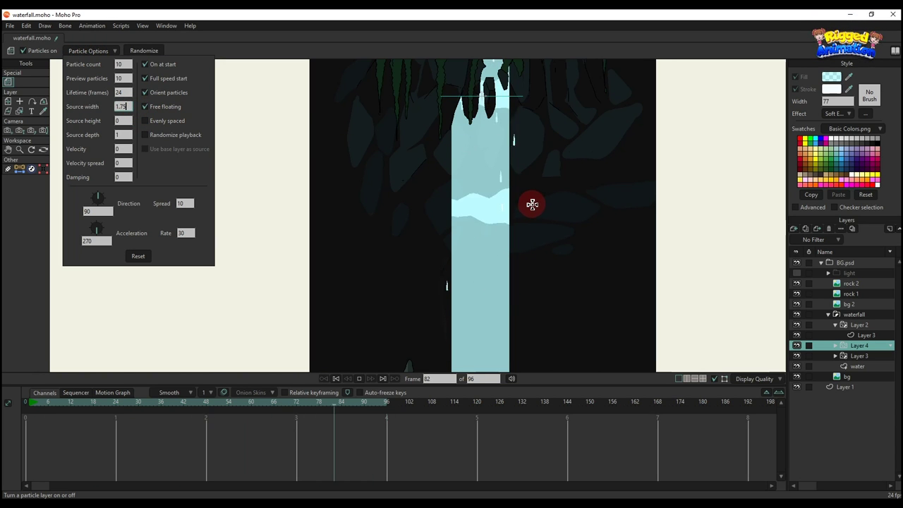
scroll(532, 205, down, 2)
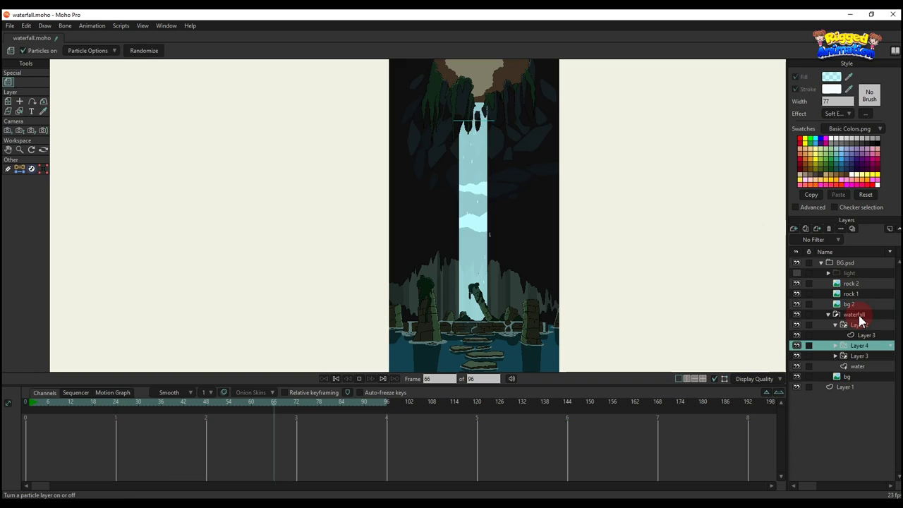
Select and collapse the waterfall group, stop the playback and return to frame 0
click(854, 316)
click(828, 314)
key(space)
click(26, 402)
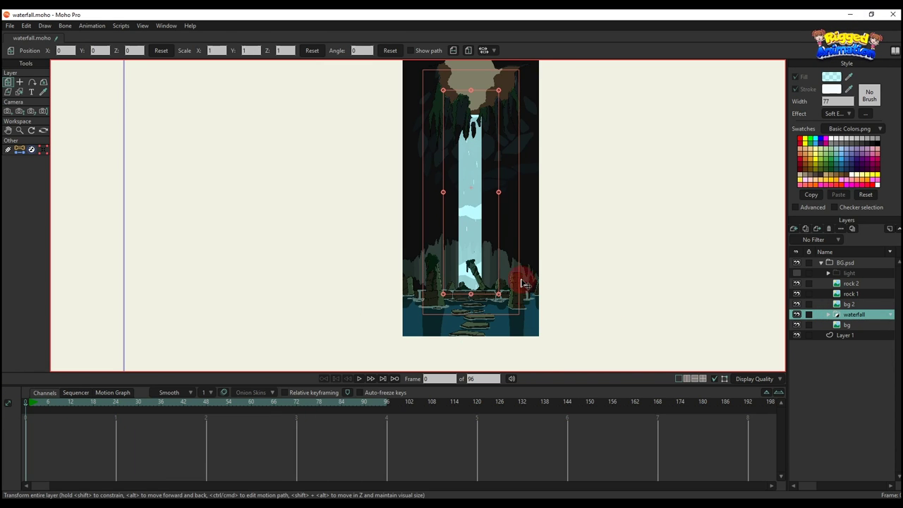
Hide and show the bg 2 layer again to examine the pool and ledge artwork it contains
scroll(523, 284, up, 5)
click(799, 304)
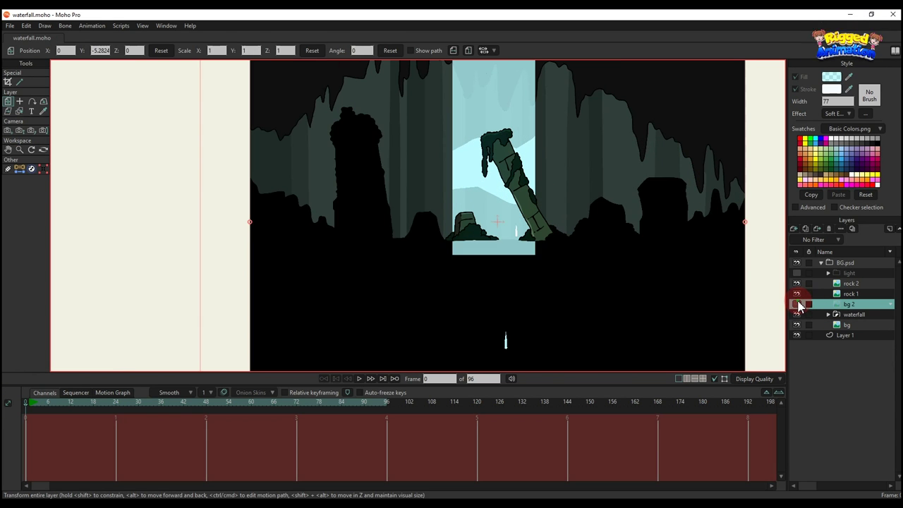
click(796, 304)
scroll(443, 226, up, 4)
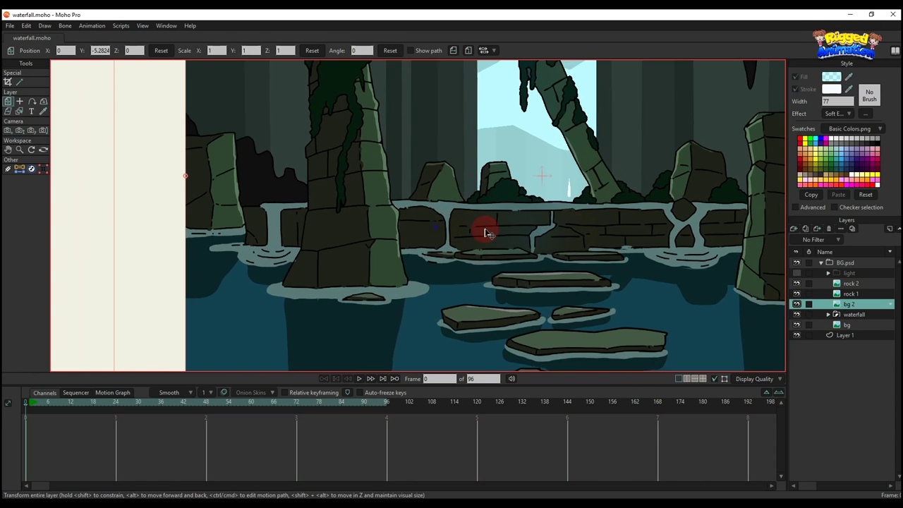
Add a vector layer above bg 2 and group it in a new group layer
click(793, 230)
click(805, 238)
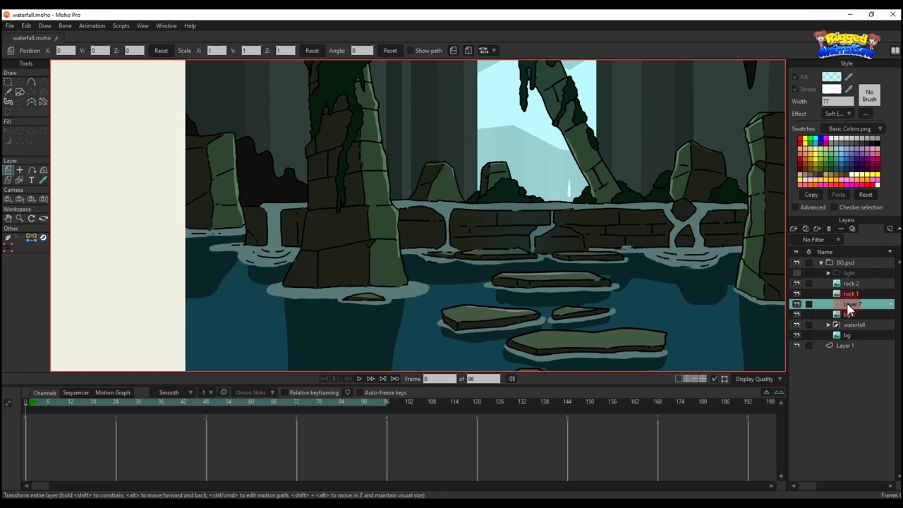
right_click(849, 311)
click(860, 352)
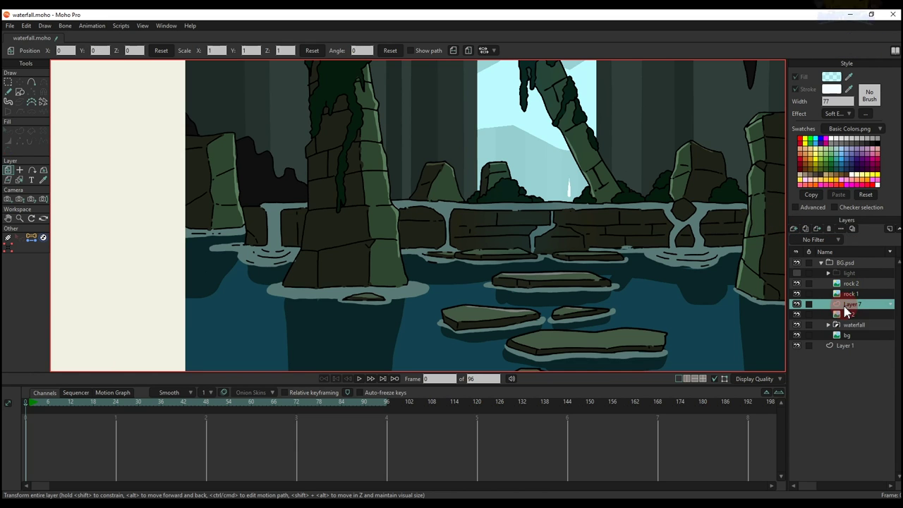
Rename the new group layer as "water pattern"
double_click(831, 300)
text(water)
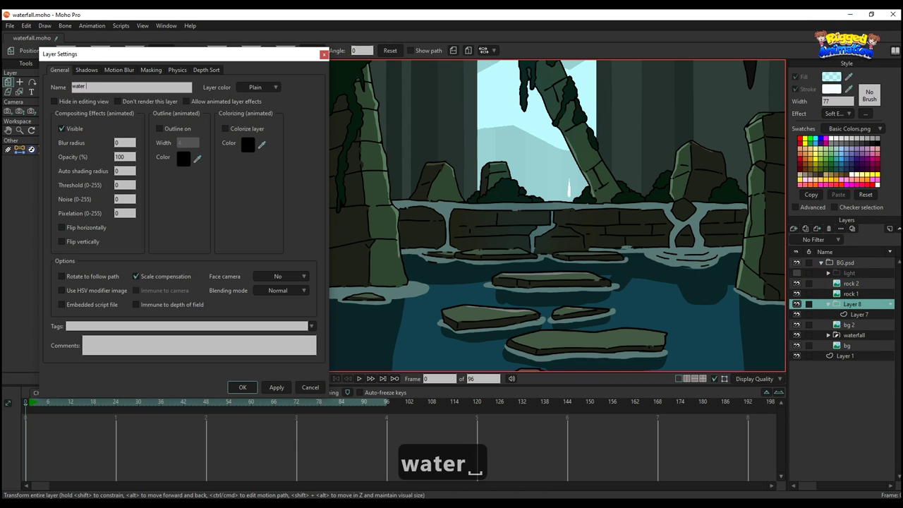
text( pattern)
key(BackSpace)
text(rm)
key(BackSpace)
text(n)
key(Return)
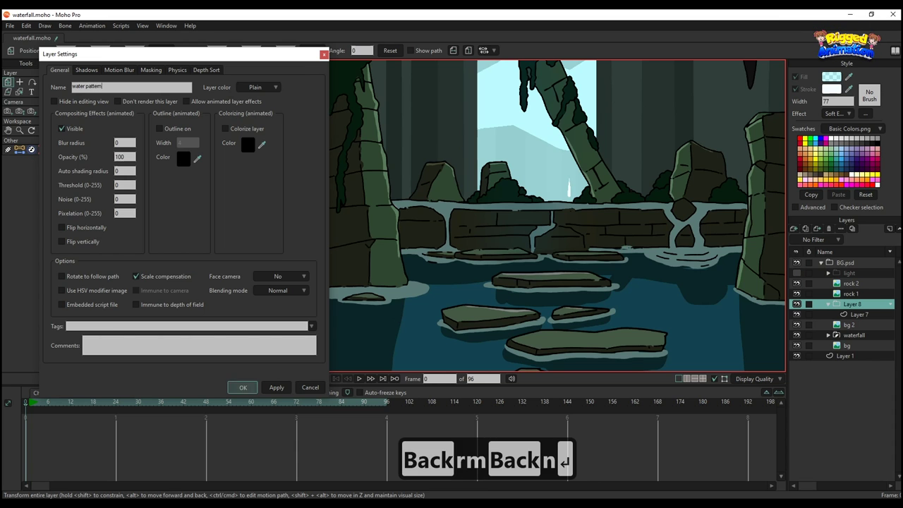
Rename the vector layer inside the water pattern group as "mask"
scroll(431, 249, down, 2)
drag(445, 245, 453, 229)
click(864, 315)
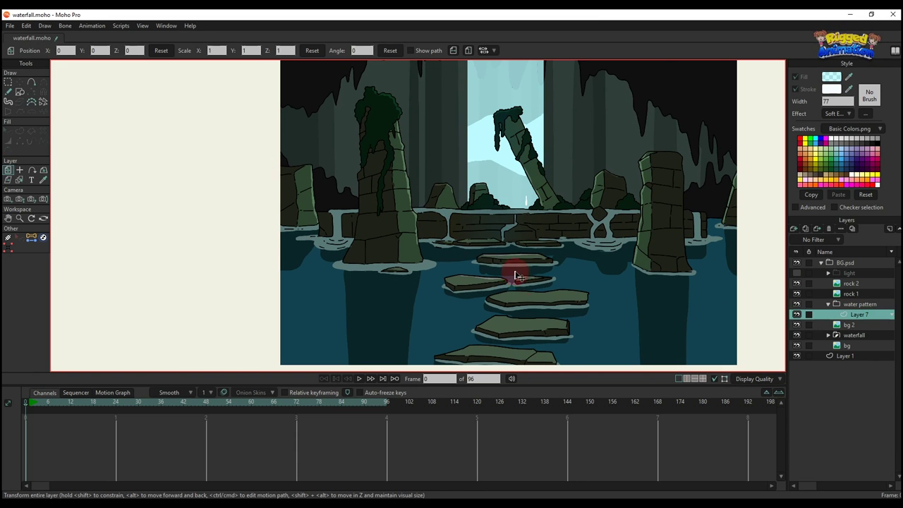
scroll(515, 268, up, 2)
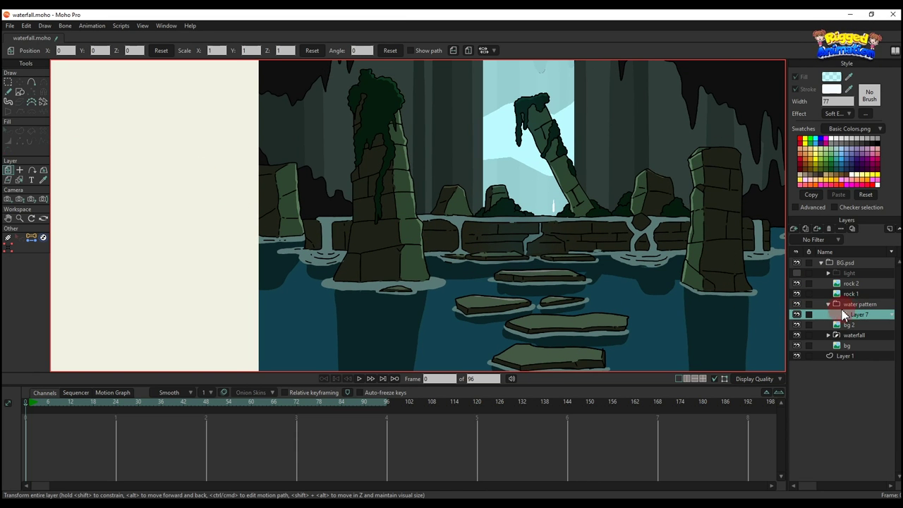
double_click(850, 314)
text(mask)
key(Return)
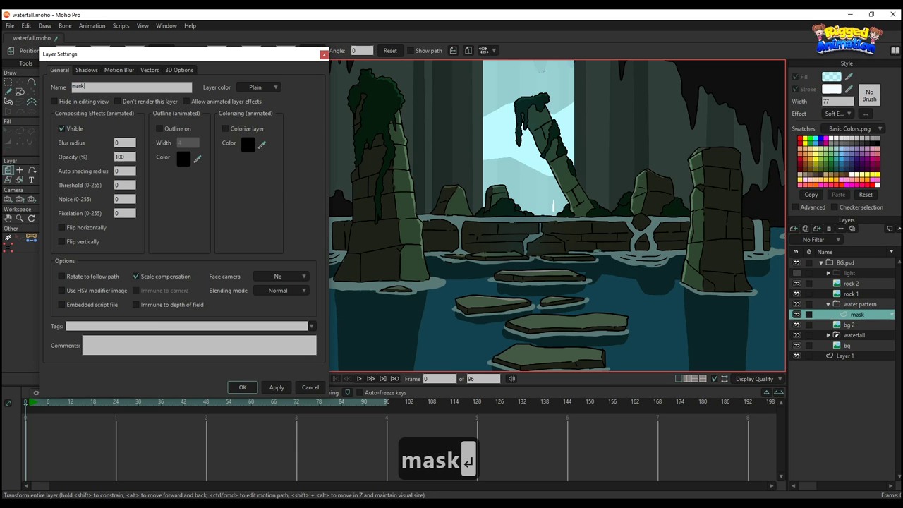
Choose the Freehand tool for the mask layer and set the stroke width to 5
click(8, 96)
scroll(301, 204, up, 5)
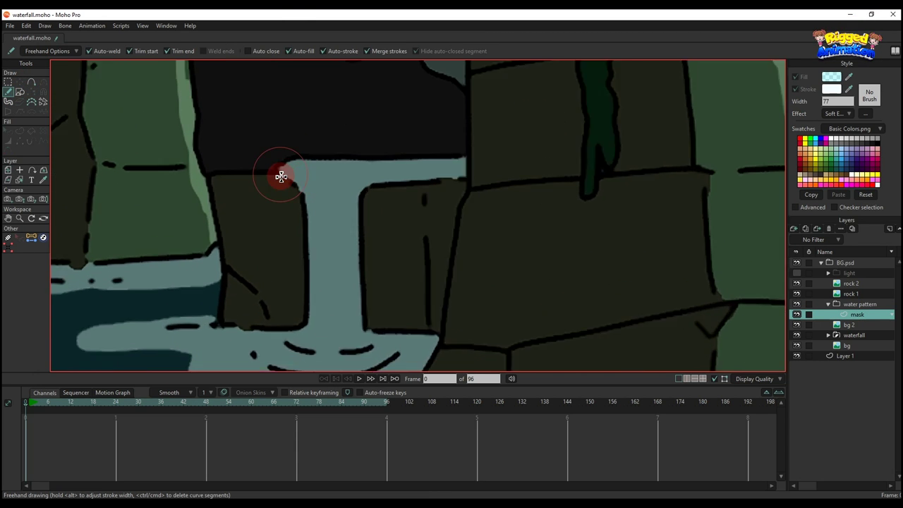
scroll(280, 162, up, 2)
mouse_move(272, 146)
mouse_down()
mouse_move(298, 173)
mouse_move(311, 211)
mouse_up()
key(ctrl+z)
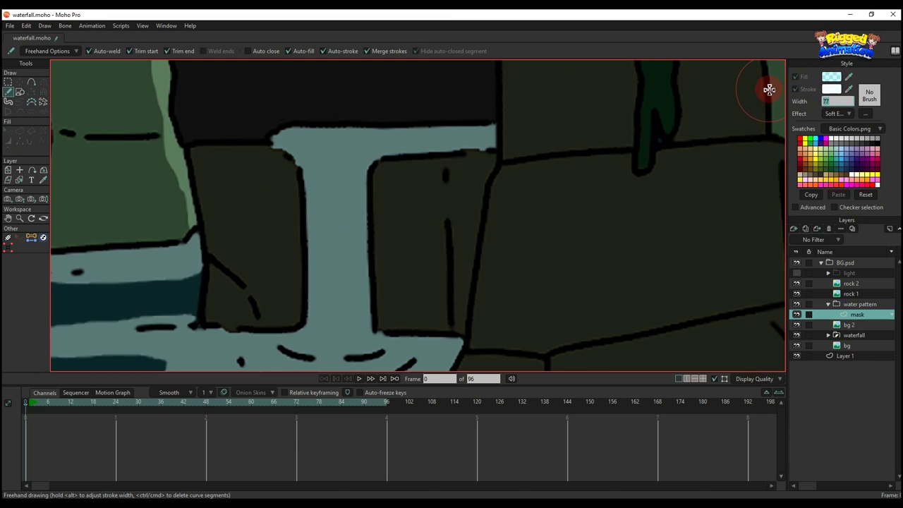
key(Return)
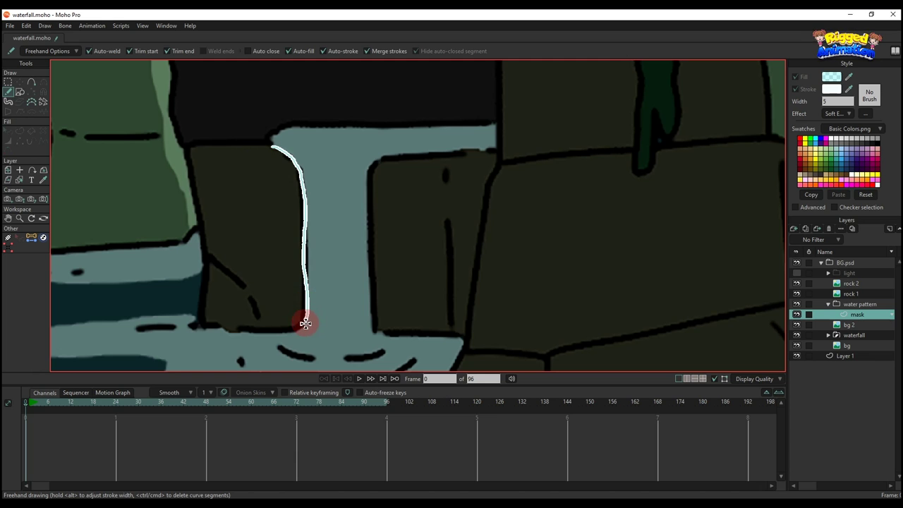
Trace the leftmost small cascade on the mask layer, around its base and up along the ledge to the pillar
mouse_move(305, 324)
mouse_down()
mouse_move(374, 175)
mouse_move(495, 150)
mouse_up()
key(t)
scroll(348, 225, down, 5)
scroll(425, 198, up, 2)
key(a)
key(ctrl+z)
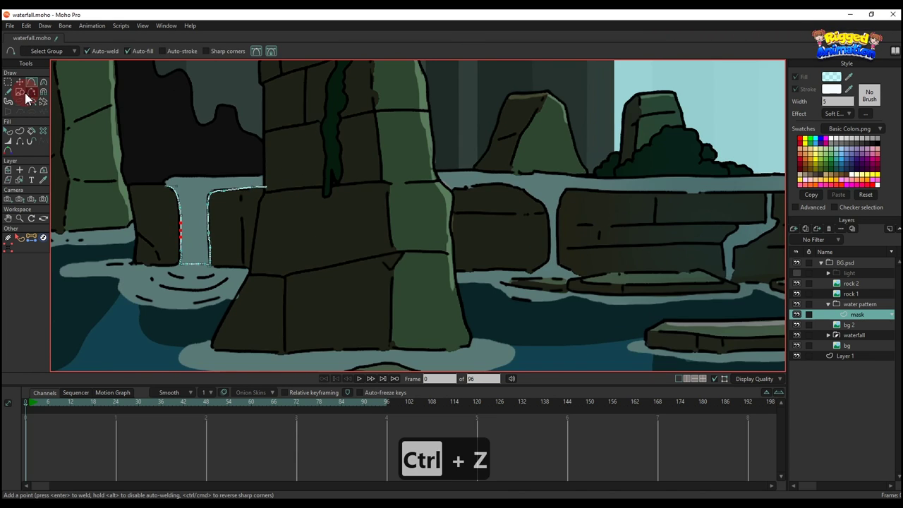
Continue the mask outline along the ledge around the narrow second cascade and the crooked central cascade
drag(362, 61, 417, 299)
drag(374, 157, 399, 136)
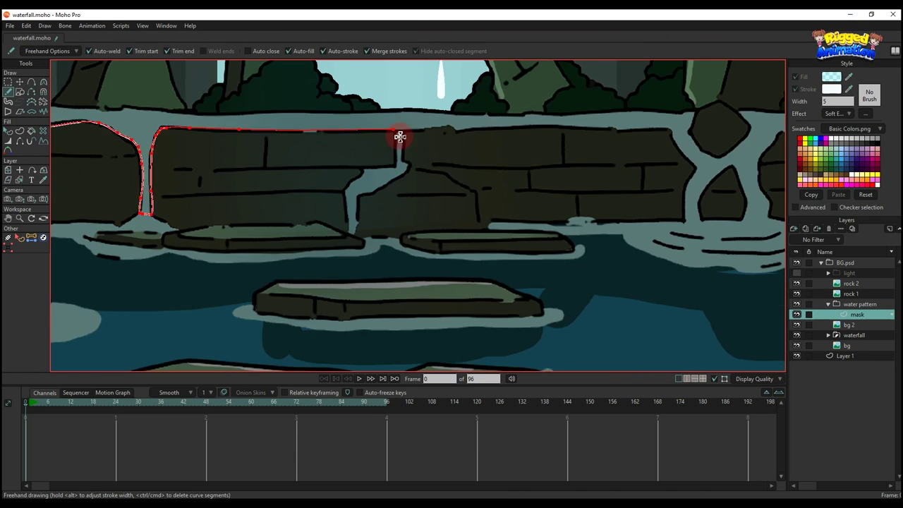
drag(55, 94, 275, 254)
drag(548, 61, 415, 157)
drag(548, 61, 346, 270)
drag(335, 64, 390, 139)
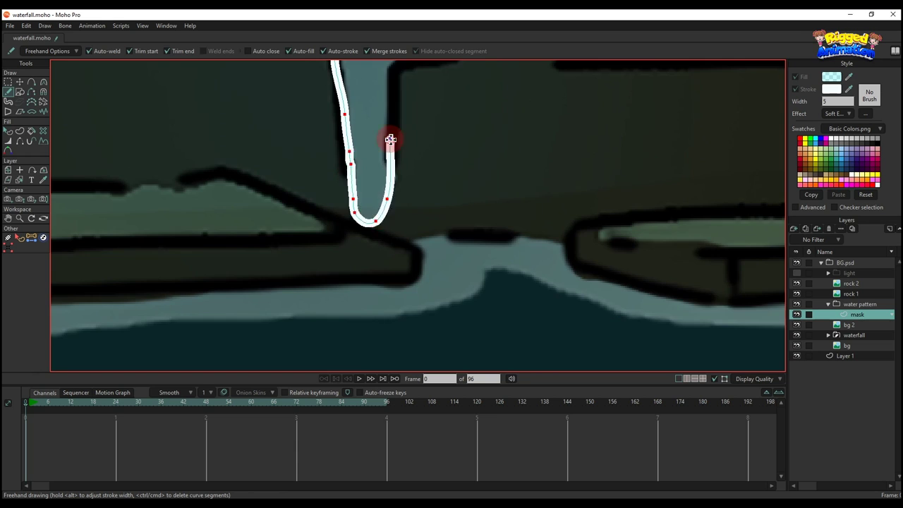
drag(477, 61, 508, 170)
Extend the mask outline along the ledge and around the forked cascade below the diamond-shaped rock
drag(181, 363, 631, 115)
drag(75, 147, 262, 157)
drag(51, 147, 368, 147)
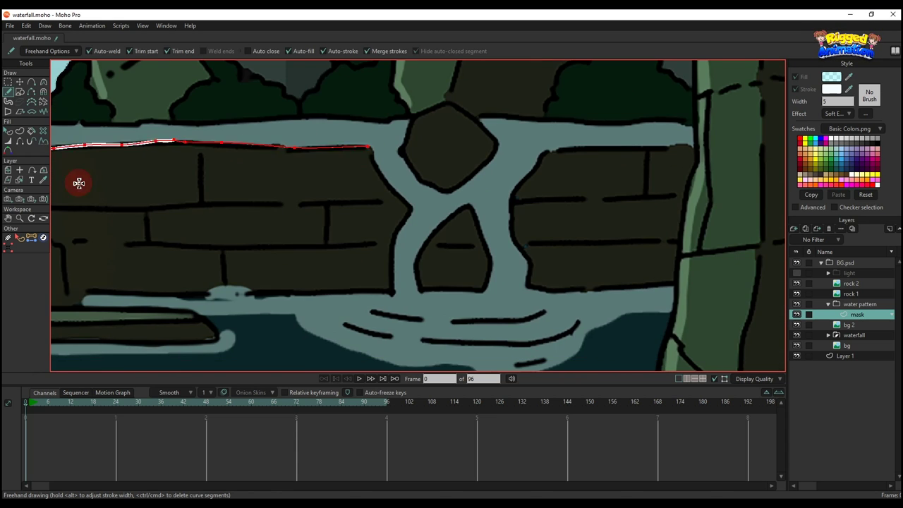
mouse_move(439, 296)
mouse_down()
mouse_move(500, 272)
mouse_move(655, 317)
mouse_up()
drag(485, 302, 447, 132)
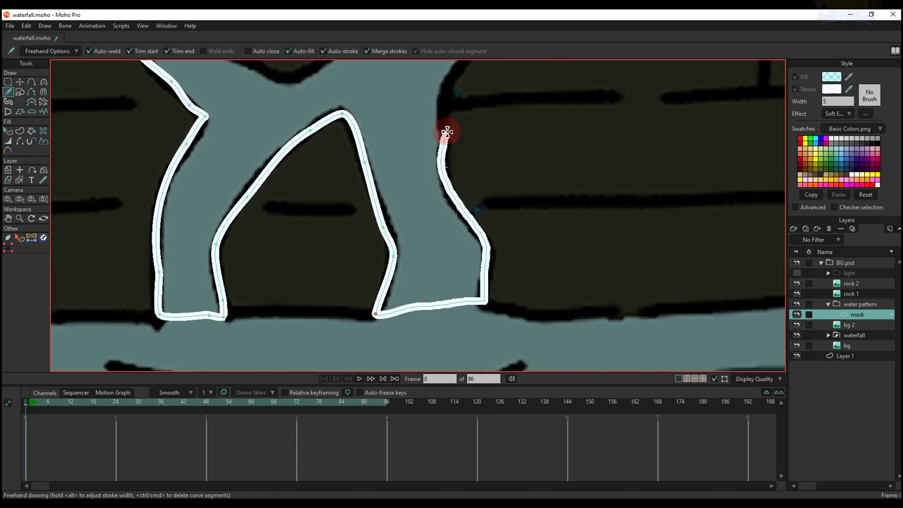
Outline the diamond-shaped rock and close the mask along the ledge's upper edge, adding the far-right cascade as a separate shape
drag(473, 141, 615, 135)
mouse_move(279, 232)
mouse_down()
mouse_move(259, 262)
mouse_move(317, 181)
mouse_move(363, 244)
mouse_up()
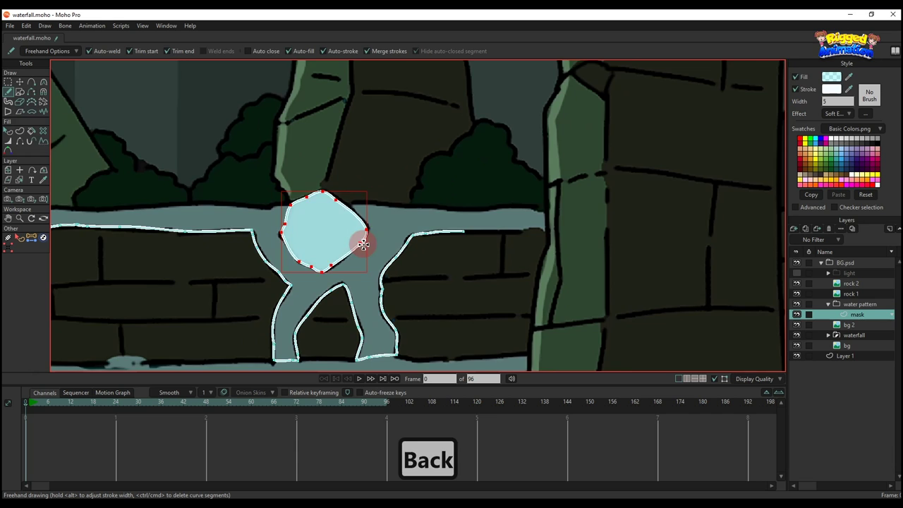
mouse_move(550, 216)
mouse_down()
mouse_move(459, 201)
mouse_move(268, 268)
mouse_move(267, 204)
mouse_up()
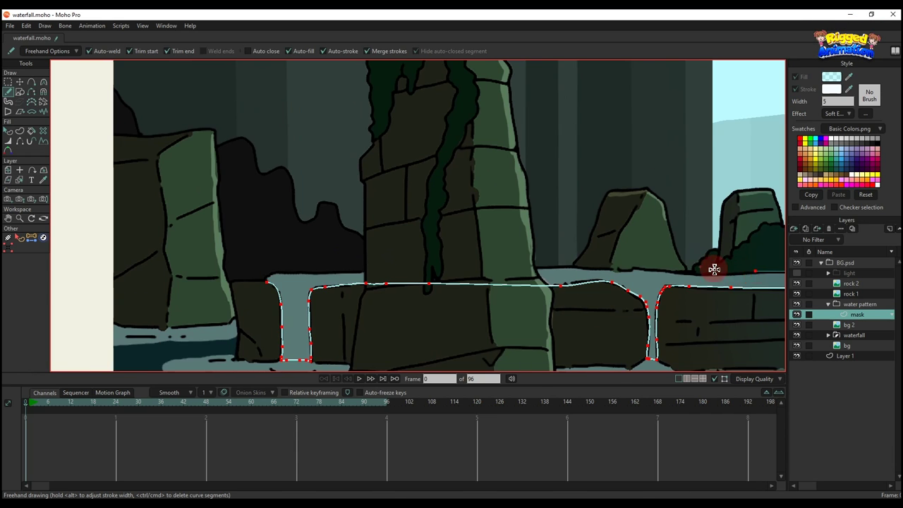
drag(713, 269, 264, 278)
drag(488, 178, 496, 198)
key(q)
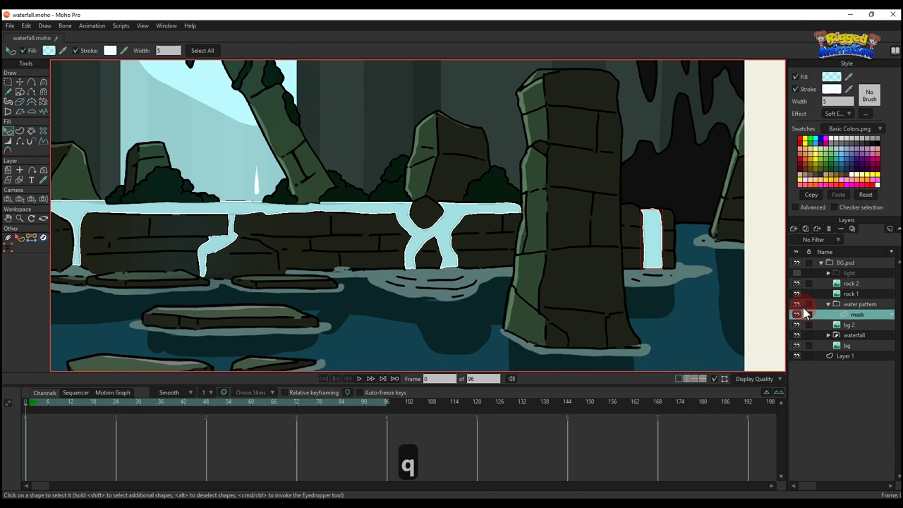
Add a new vector layer above the mask layer in the water pattern group
click(793, 228)
key(Return)
key(f)
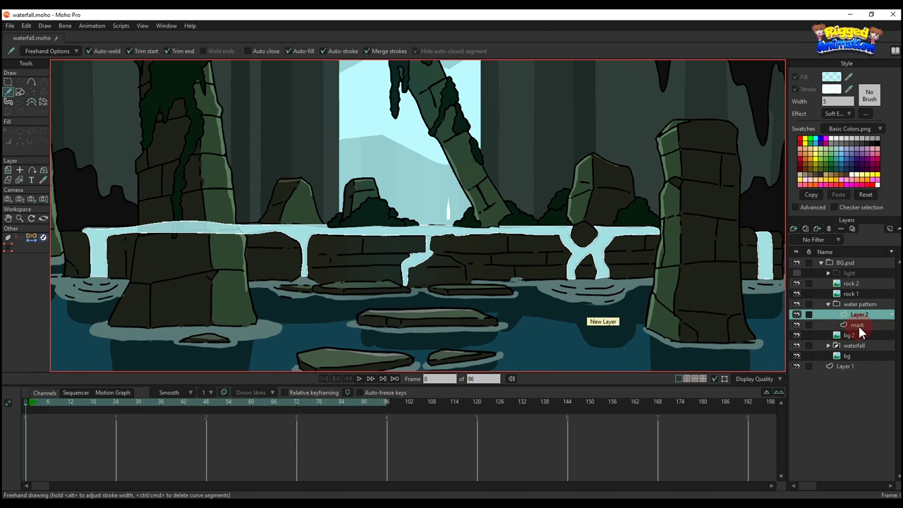
Set the water pattern group's masking to Hide all
right_click(859, 330)
click(850, 304)
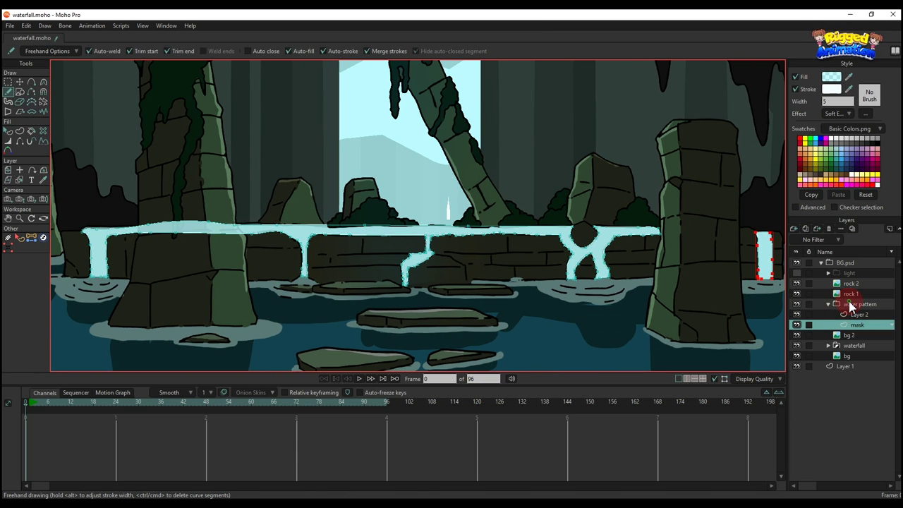
double_click(851, 305)
click(177, 70)
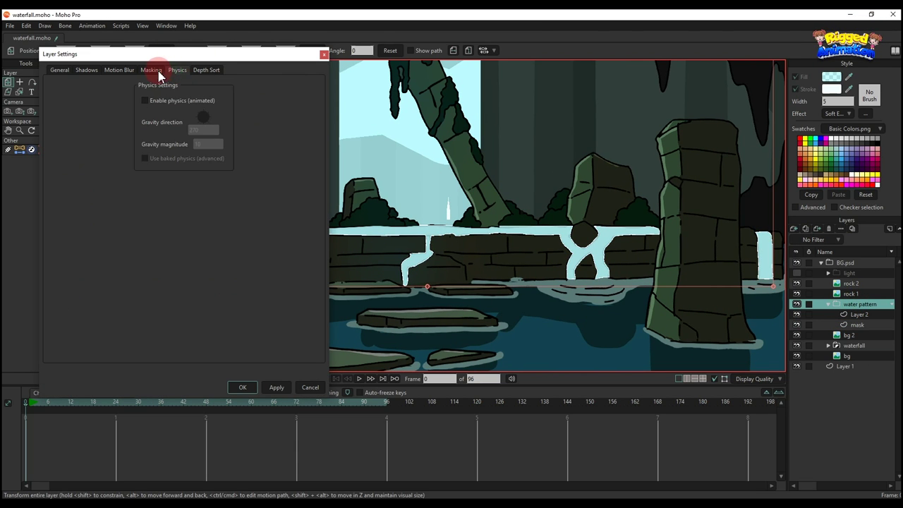
click(151, 70)
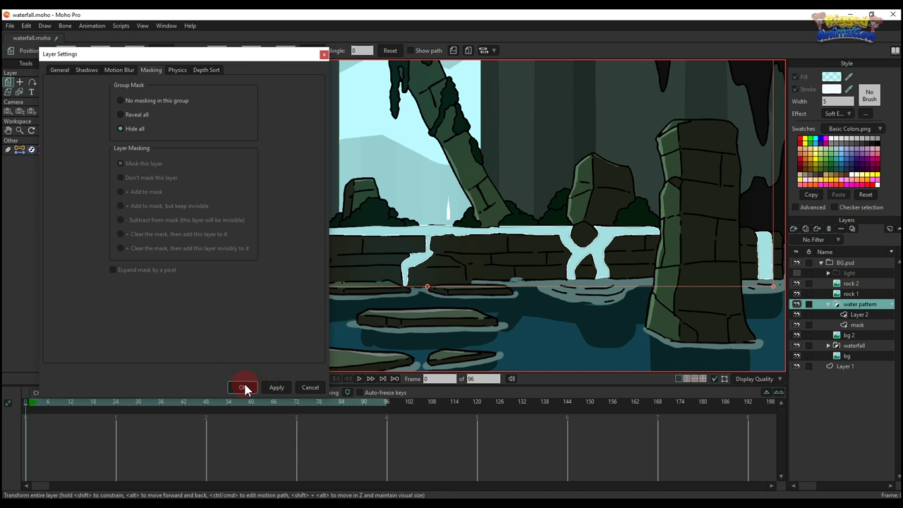
click(243, 387)
Set the mask layer to clear the mask, then add this layer invisibly to it
click(859, 327)
right_click(860, 327)
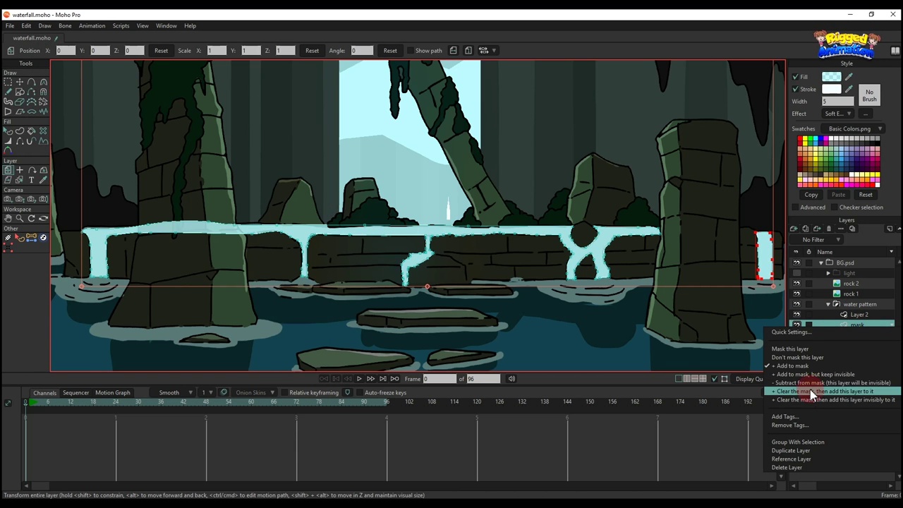
click(822, 398)
Start drawing a freehand wave across the leftmost cascade on the new layer above the mask
click(859, 314)
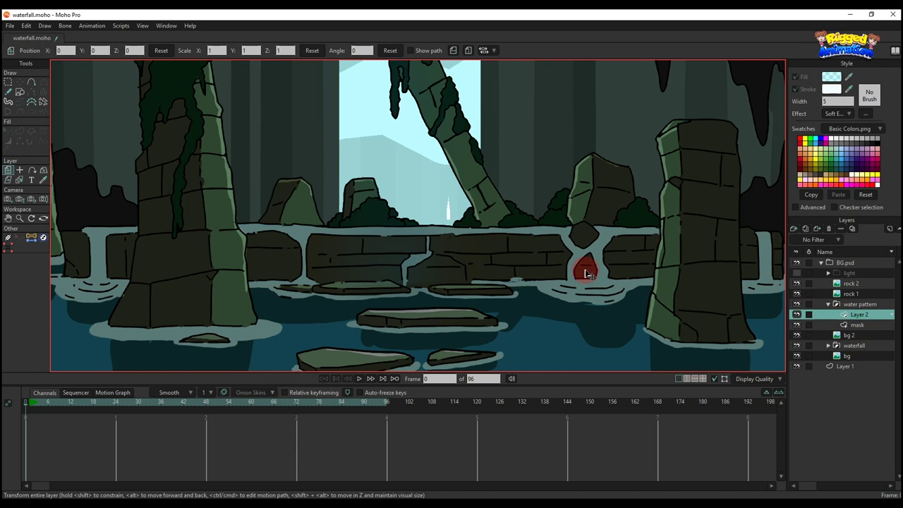
click(9, 92)
scroll(354, 235, up, 3)
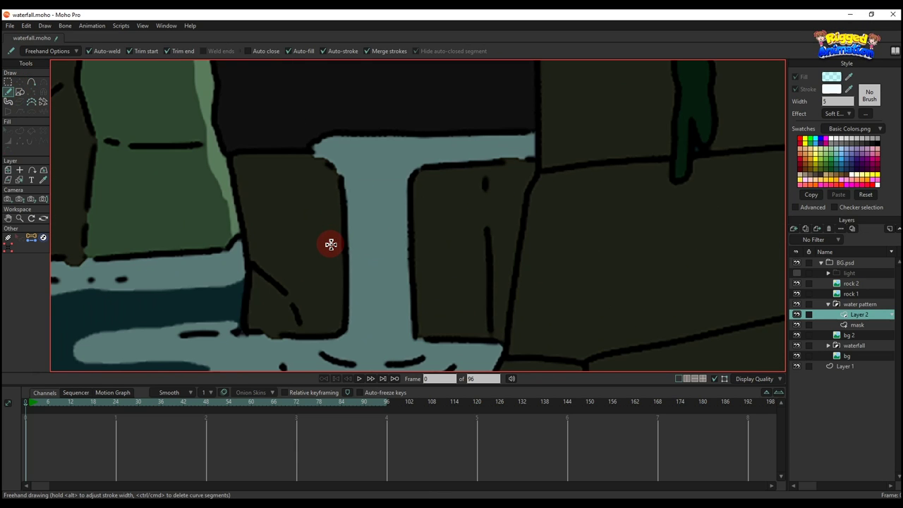
drag(380, 248, 392, 232)
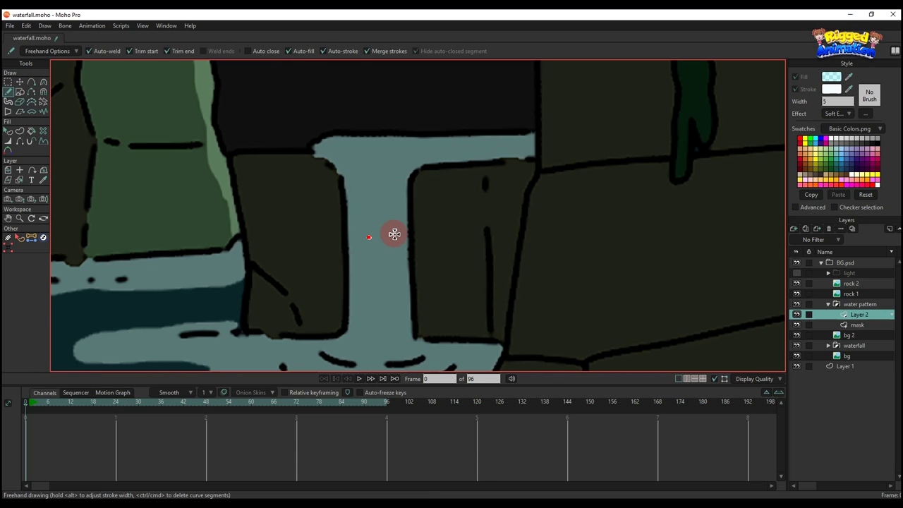
key(ctrl+z)
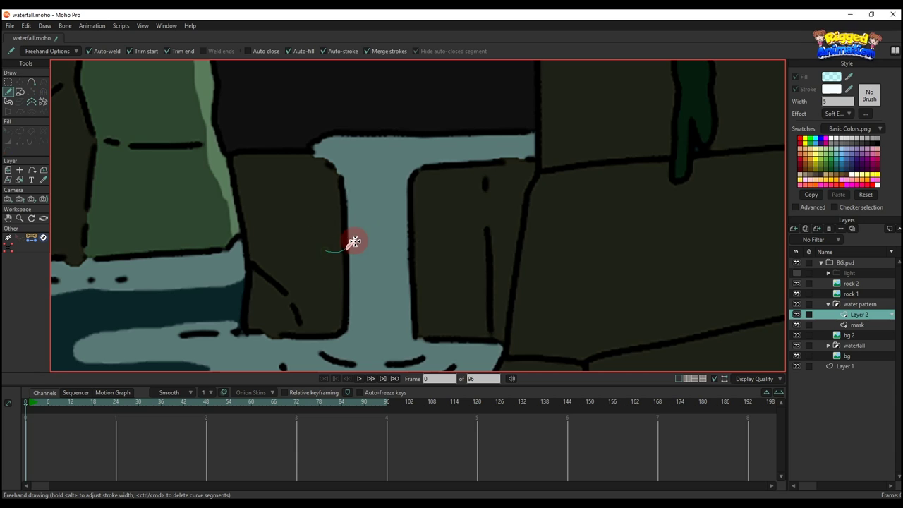
Draw a wavy white line across the leftmost small waterfall and set its stroke width to 31
drag(437, 242, 433, 252)
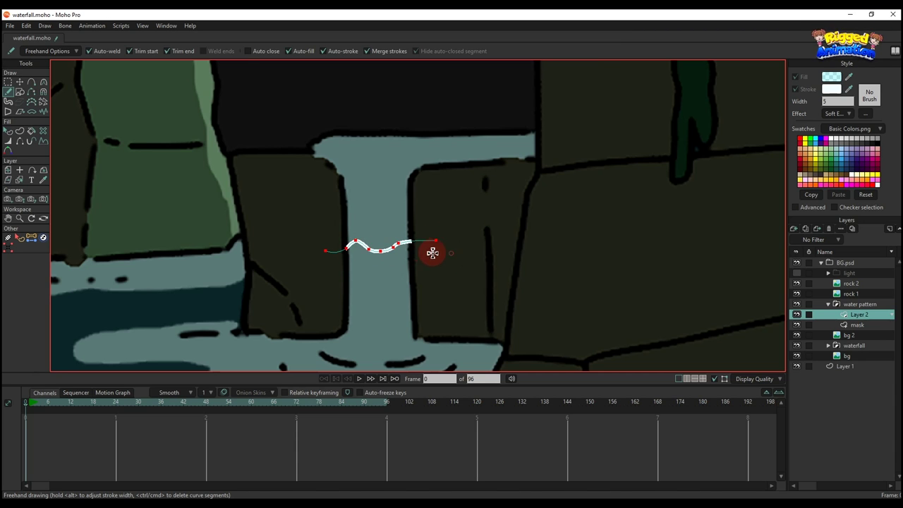
scroll(433, 251, down, 3)
key(q)
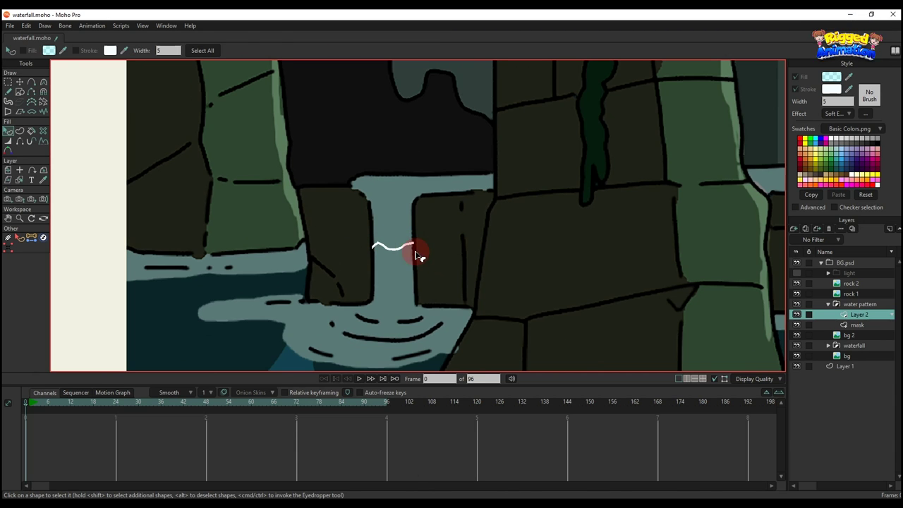
key(t)
key(q)
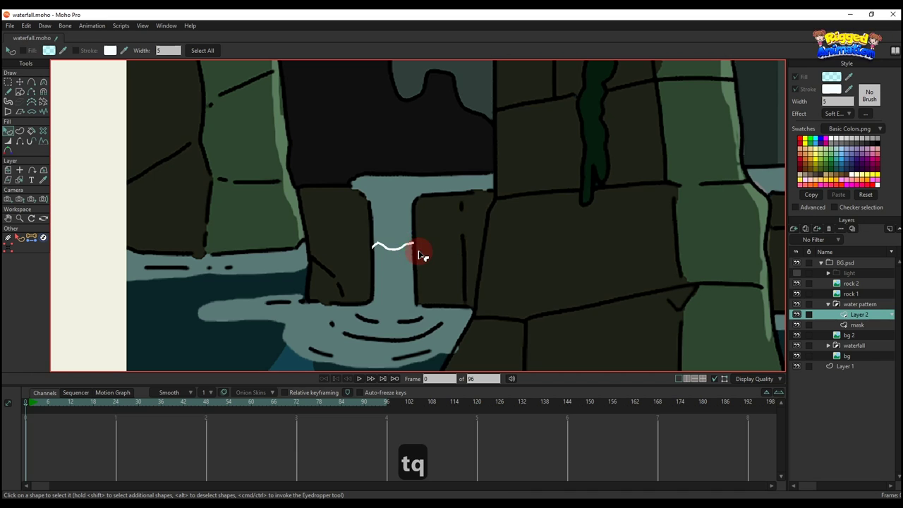
click(416, 247)
click(844, 102)
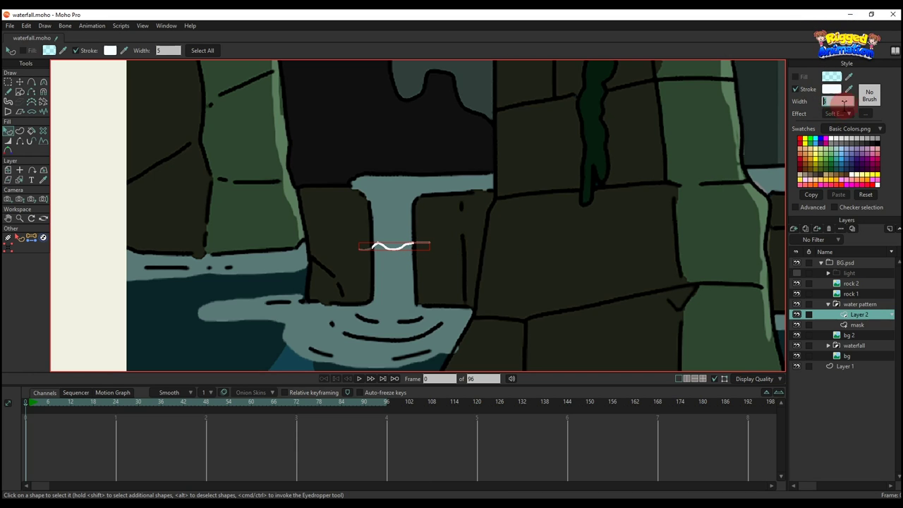
text(19)
key(Return)
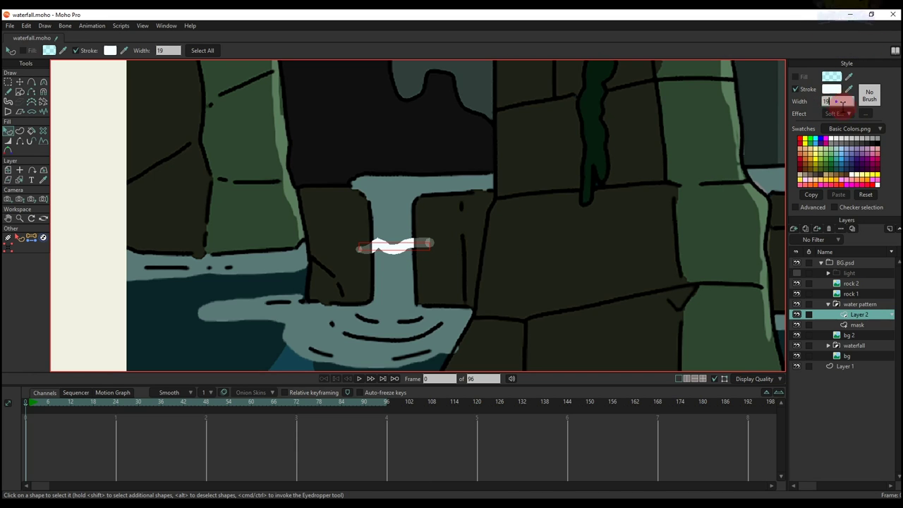
drag(837, 101, 861, 108)
click(516, 235)
scroll(410, 244, down, 5)
scroll(275, 233, up, 10)
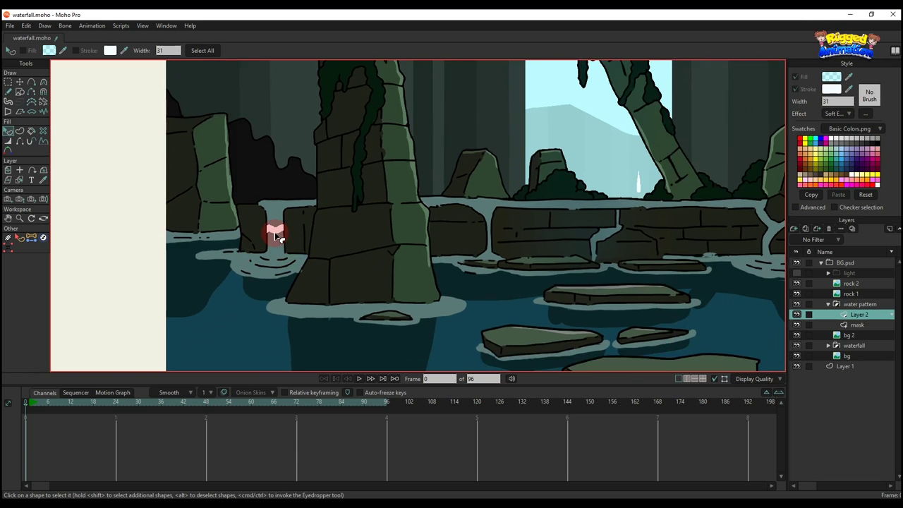
Turn off the stroke on the water shape in the mask layer
key(g)
click(860, 324)
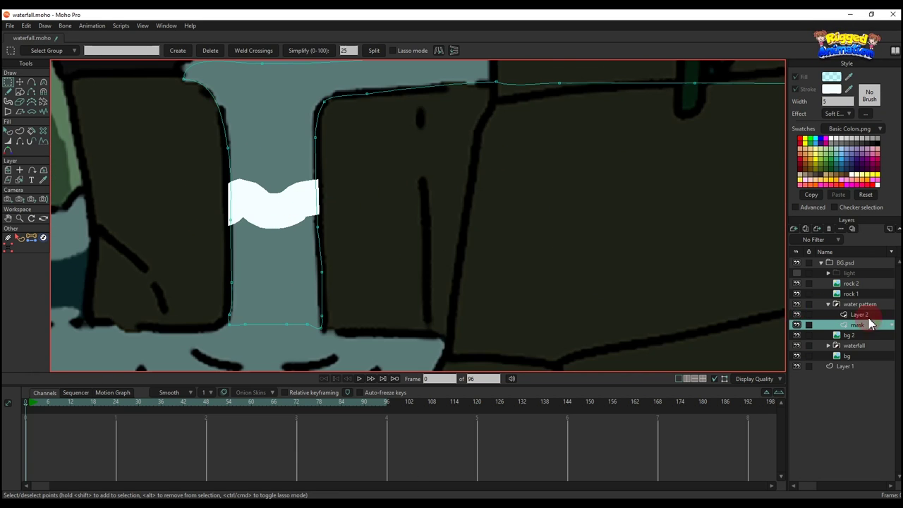
scroll(161, 188, up, 5)
key(t)
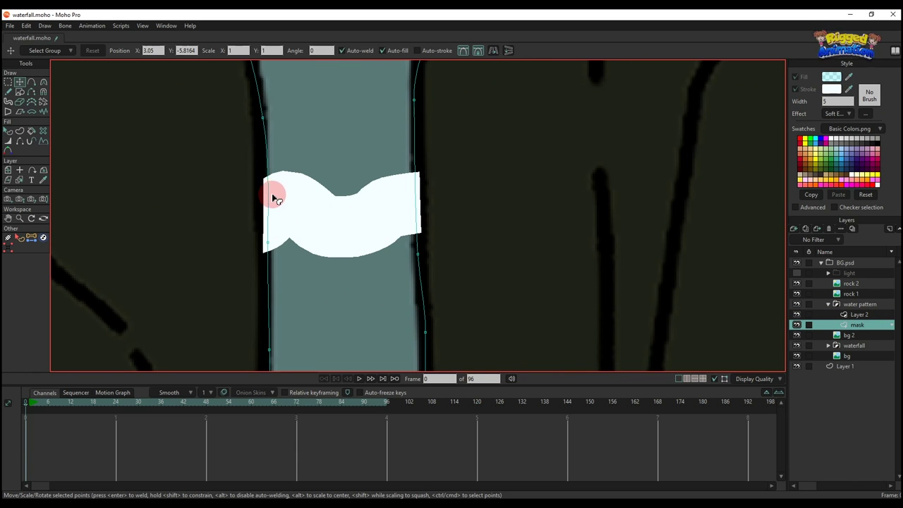
key(q)
click(357, 196)
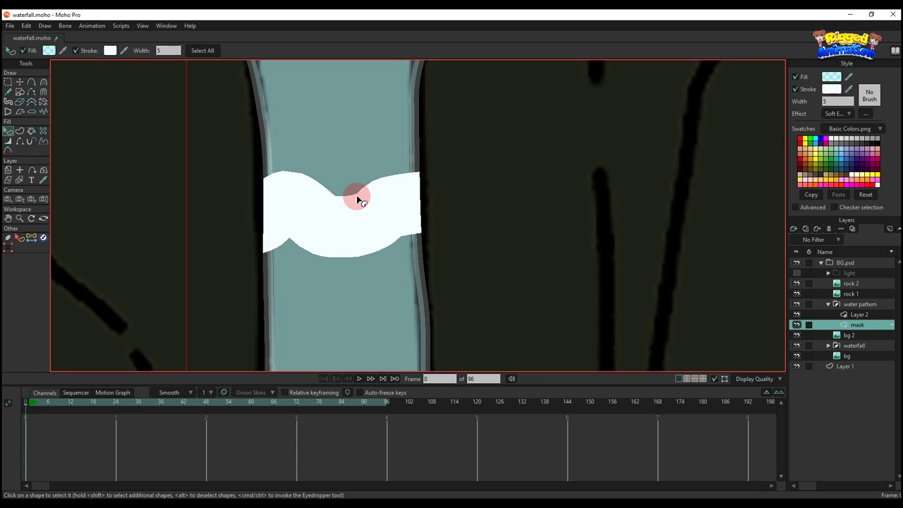
click(794, 89)
scroll(528, 205, down, 8)
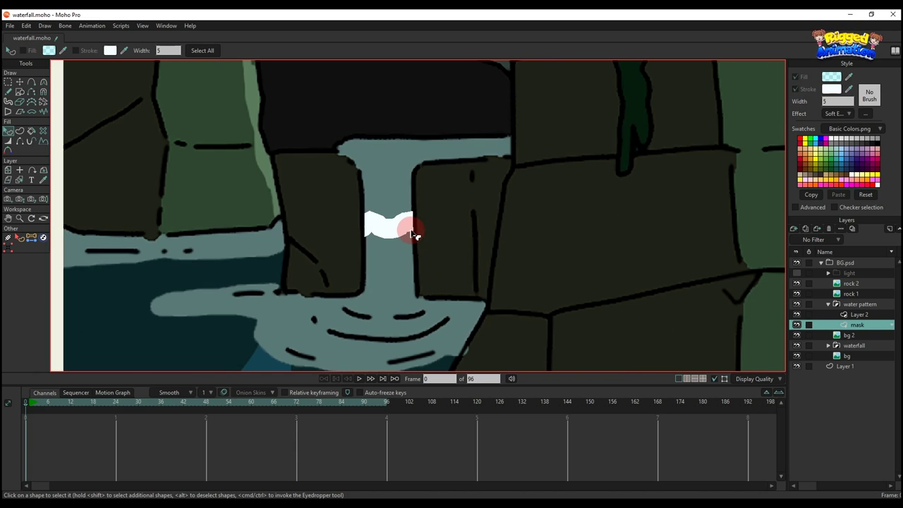
scroll(310, 233, up, 6)
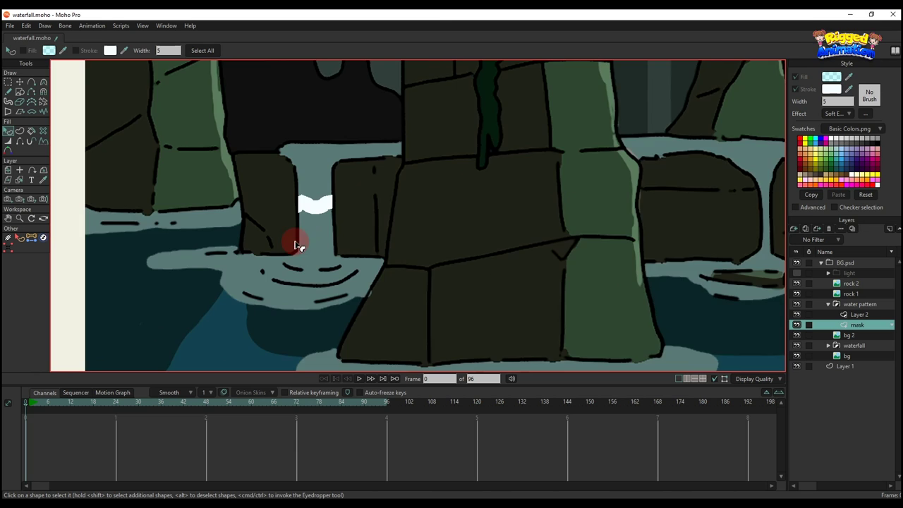
scroll(597, 278, down, 2)
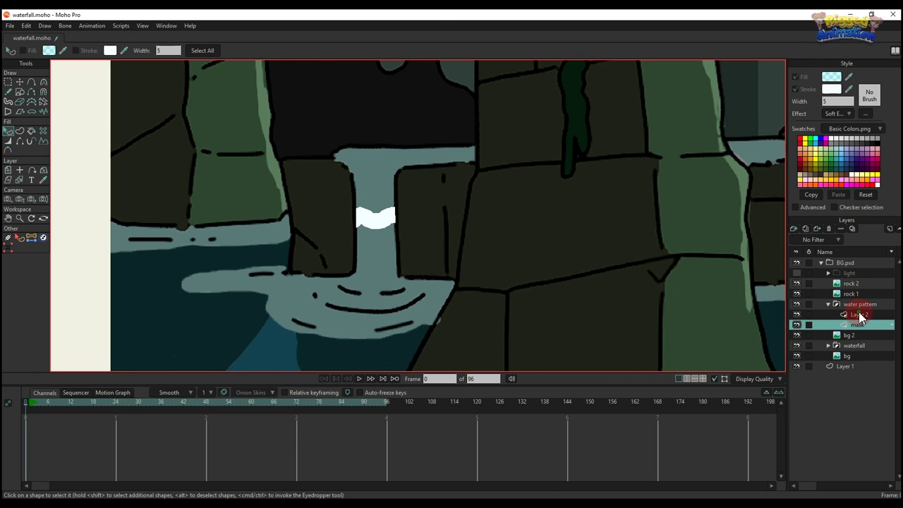
Copy the wavy stroke in Layer 2 onto the narrow waterfall beside the large pillar and onto the stepped central waterfall
click(860, 315)
scroll(375, 218, down, 5)
drag(356, 219, 282, 233)
key(g)
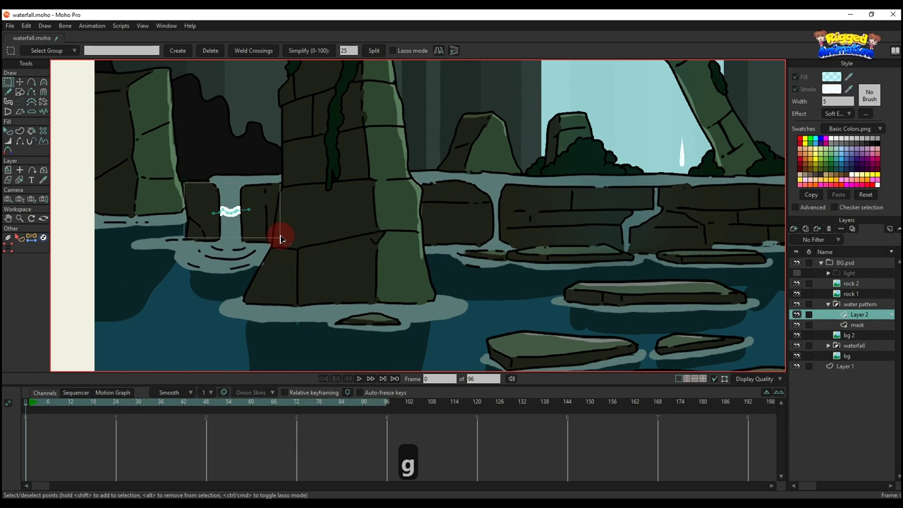
key(ctrl+c)
key(ctrl+v)
drag(243, 212, 652, 221)
key(ctrl+c)
key(ctrl+v)
scroll(650, 223, up, 2)
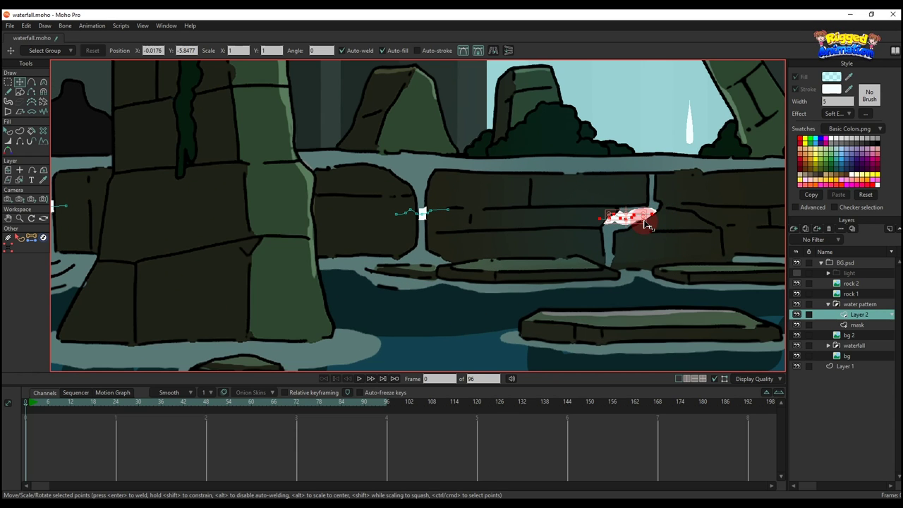
Place another copy of the wavy stroke across both branches of the forked waterfall below the round rock
scroll(655, 224, down, 3)
key(ctrl+c)
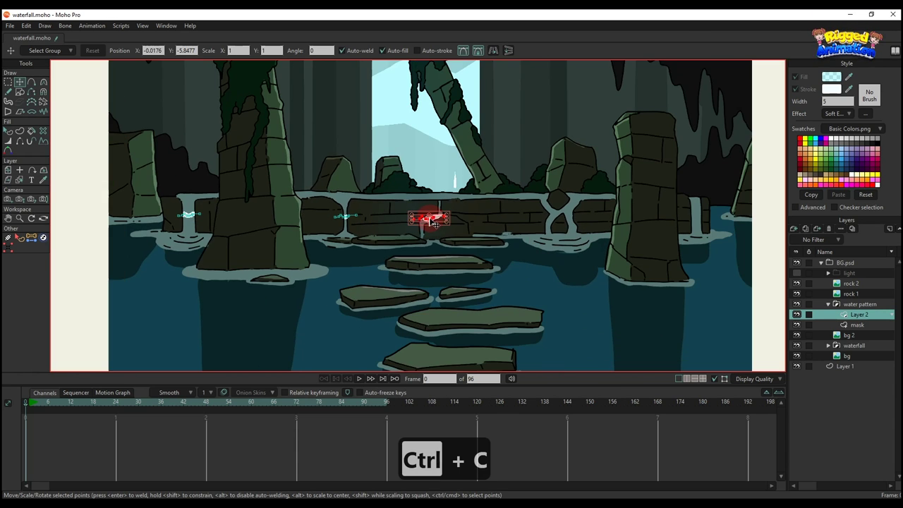
key(ctrl+v)
drag(534, 222, 560, 215)
scroll(564, 219, up, 2)
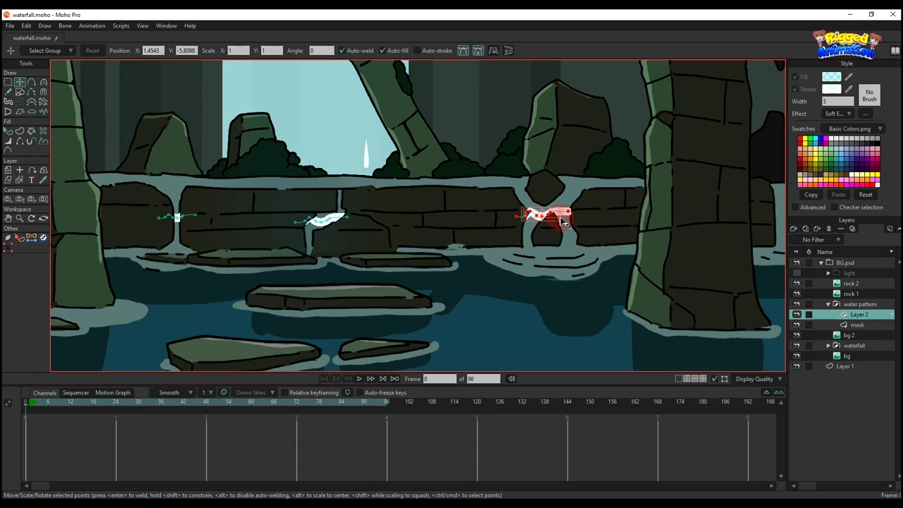
scroll(568, 220, down, 2)
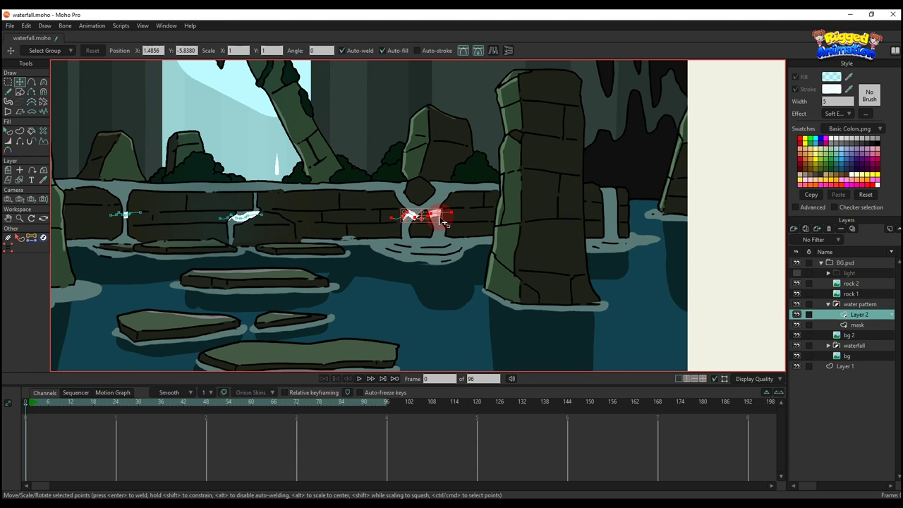
Place a further copy of the wavy stroke across the rightmost small waterfall, beyond the right pillar
key(ctrl+c)
key(ctrl+v)
drag(437, 217, 622, 214)
key(q)
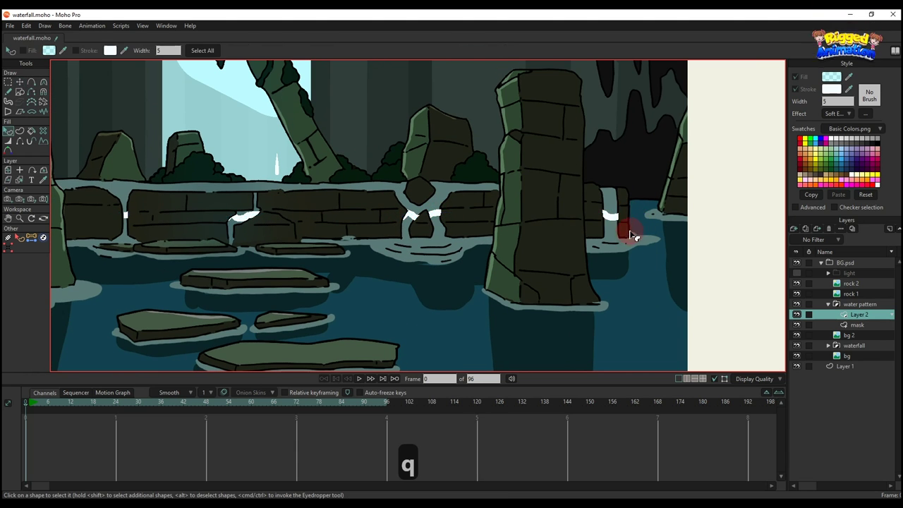
scroll(627, 233, down, 3)
scroll(300, 229, up, 2)
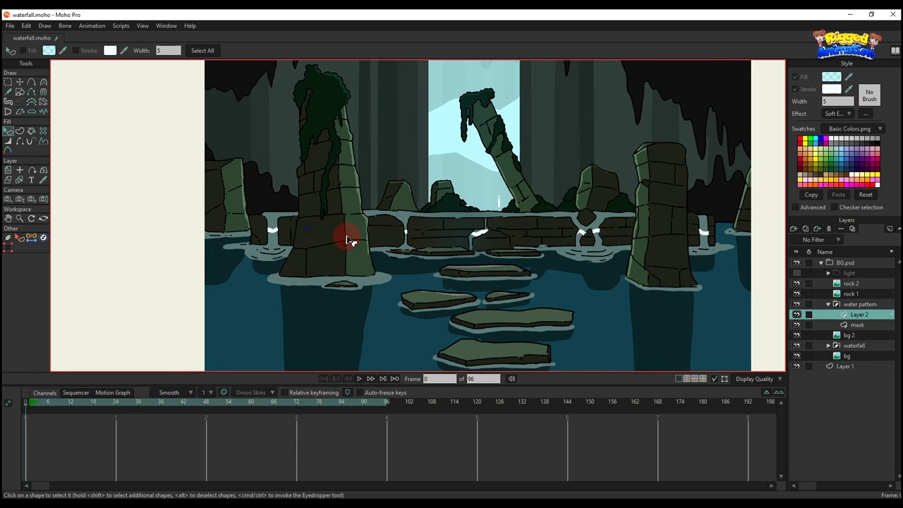
Enable noisy outlines, noisy fills, animated noise and extra sketchy in Layer 2's vector settings, with a 6-pixel offset
double_click(859, 315)
click(177, 71)
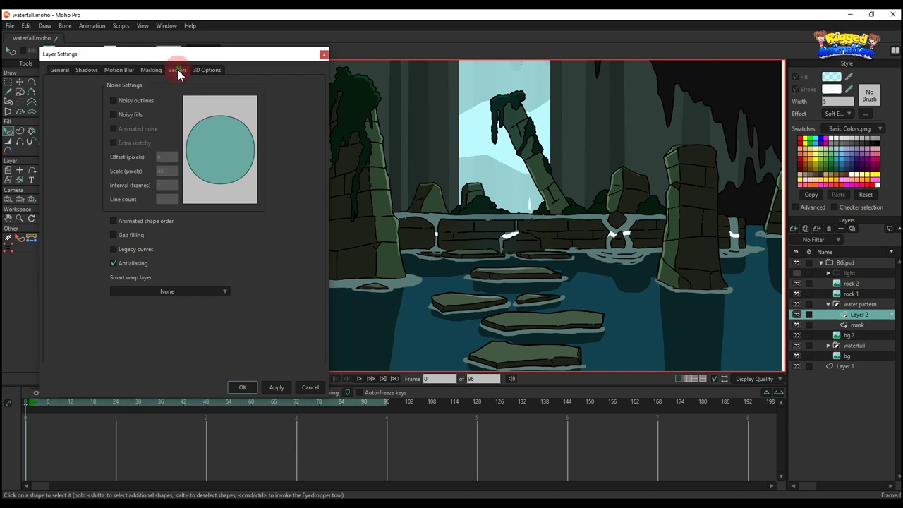
click(114, 101)
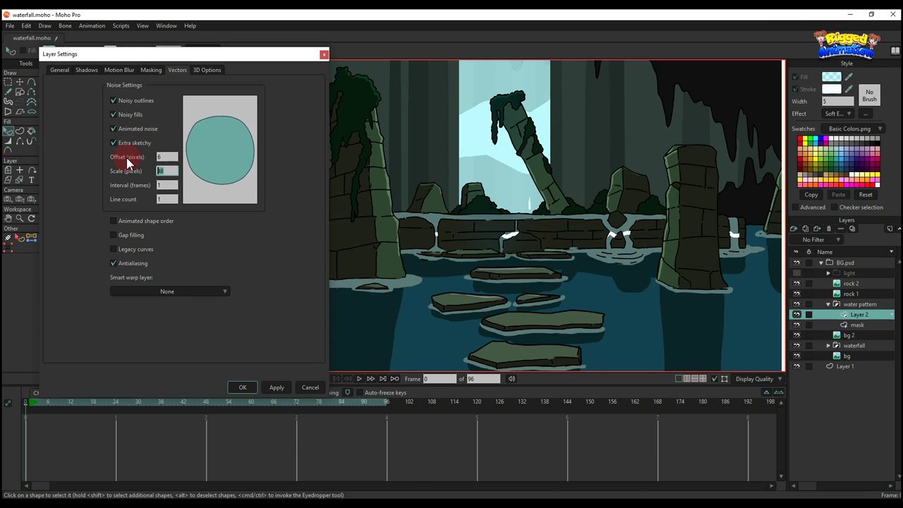
click(253, 389)
Step through the animation from frame 10 onward to examine how the noisy water strokes and the waterfall move
click(62, 404)
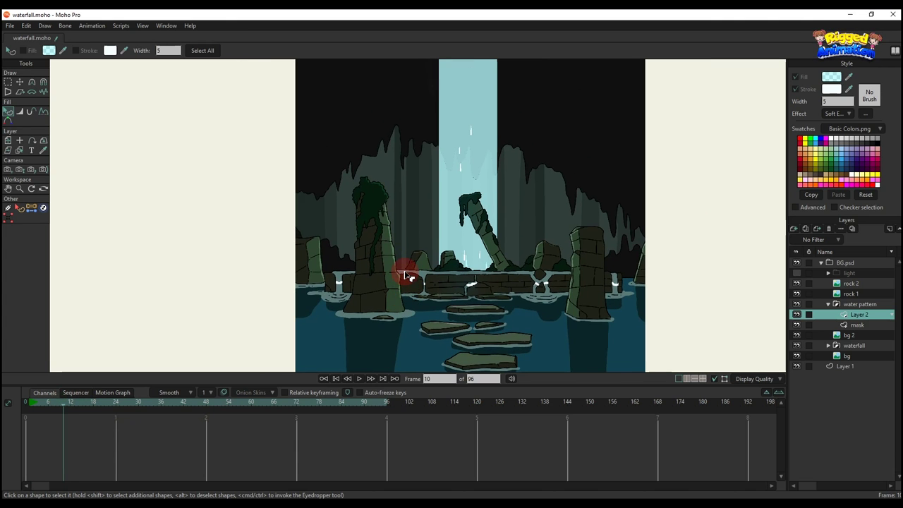
key(Right)
key(Right)
key(Right)
key(Right)
key(Right)
key(Right)
key(Right)
key(Right)
key(Right)
key(Right)
key(Right)
key(Right)
key(Right)
key(Right)
key(Right)
key(Right)
key(Right)
key(Right)
key(Right)
key(Right)
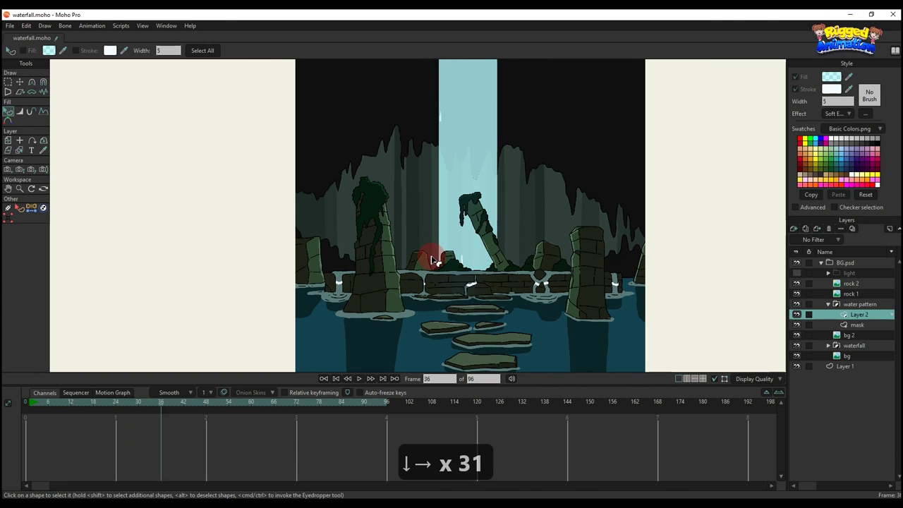
key(Right)
key(Right)
key(Right)
key(Right)
key(Right)
key(Right)
key(Right)
key(Right)
key(Right)
key(Right)
key(Right)
key(Right)
key(Right)
key(Right)
key(Right)
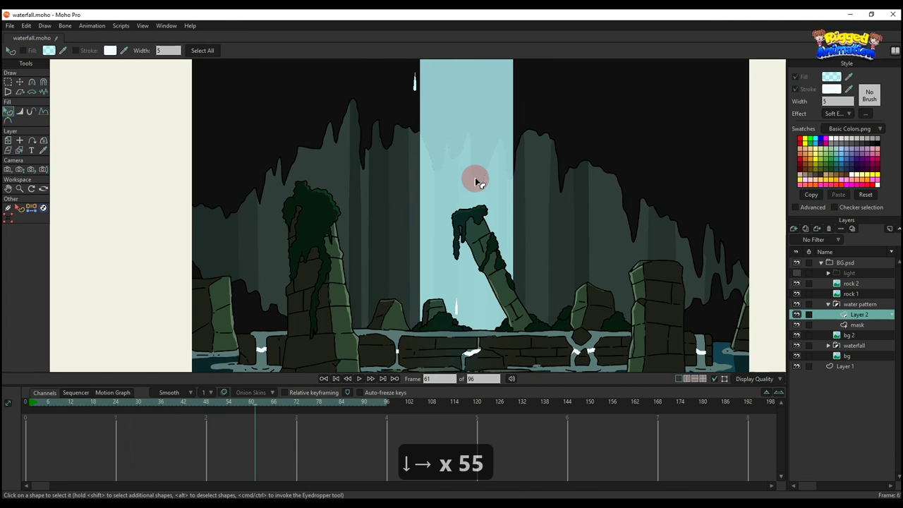
key(Right)
key(Right)
key(Right)
key(Right)
key(Right)
key(Right)
key(Right)
key(Right)
key(Right)
key(Right)
key(Right)
key(Right)
key(Right)
key(Right)
key(Right)
key(Right)
key(Right)
key(Right)
key(Right)
key(Right)
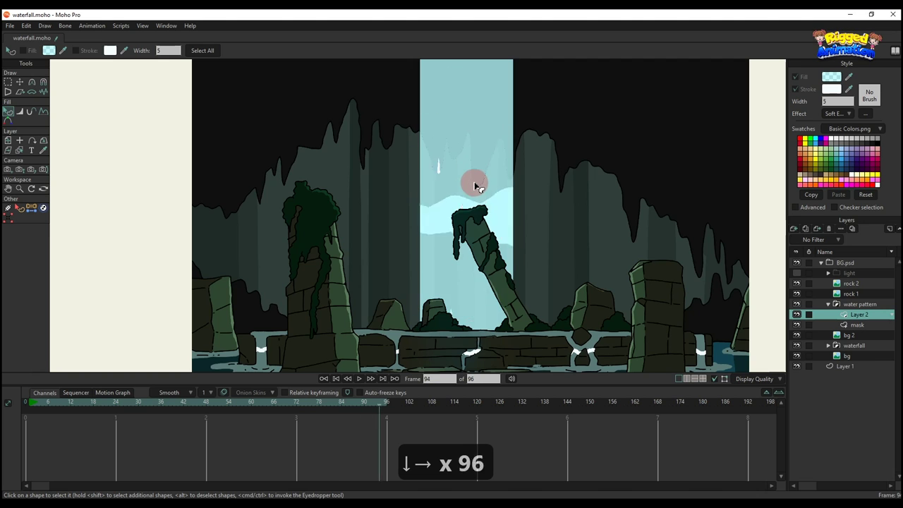
key(Right)
key(Right)
key(Right)
key(Right)
key(Right)
key(Right)
key(Right)
key(Right)
key(Right)
key(Right)
key(Right)
key(Right)
key(Right)
key(Right)
key(Right)
key(Right)
key(Right)
key(Right)
key(Right)
key(Right)
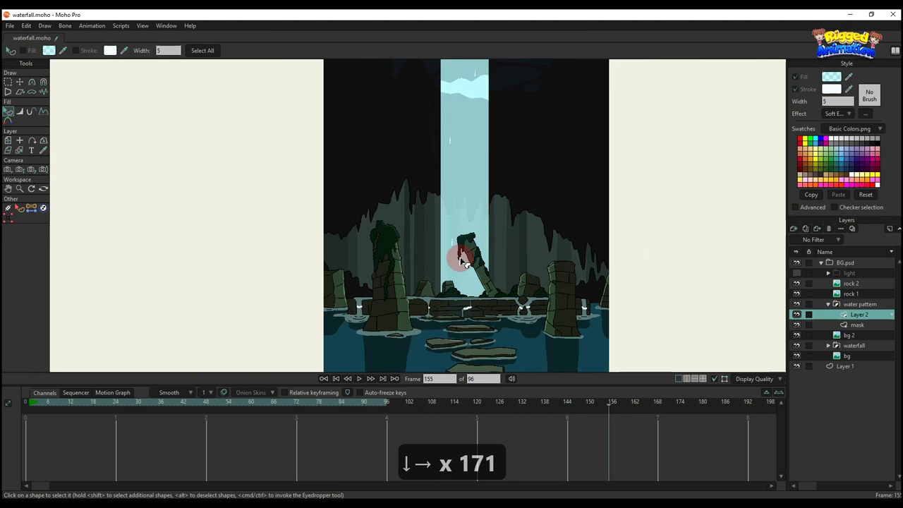
key(Right)
key(Right)
key(Right)
key(Right)
key(Right)
key(Right)
key(Right)
key(Right)
key(Right)
key(Right)
key(Right)
key(Right)
key(Right)
key(Right)
key(Right)
key(Right)
key(Right)
key(Right)
key(Right)
key(Right)
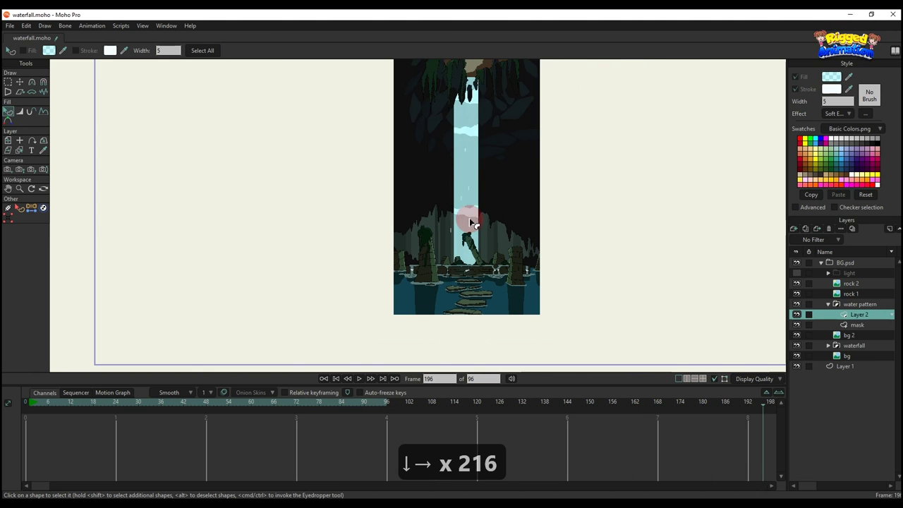
Continue stepping through the animation to frame 253 to examine the water motion, and return to frame 0
key(Right)
key(Right)
key(Right)
key(Right)
key(Right)
key(Right)
key(Right)
key(Right)
key(Right)
key(Right)
key(Right)
key(Right)
key(Right)
key(Right)
key(Right)
key(Right)
key(Right)
key(Right)
key(Right)
key(Right)
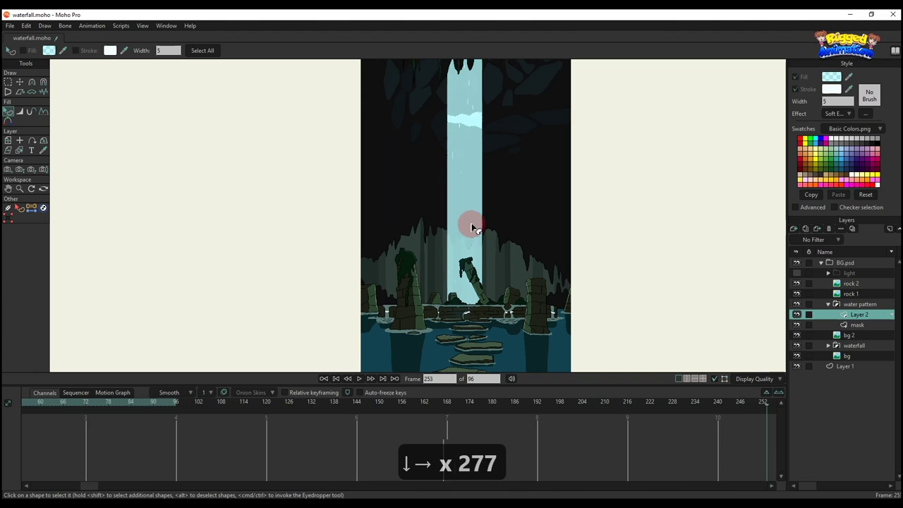
drag(95, 487, 26, 403)
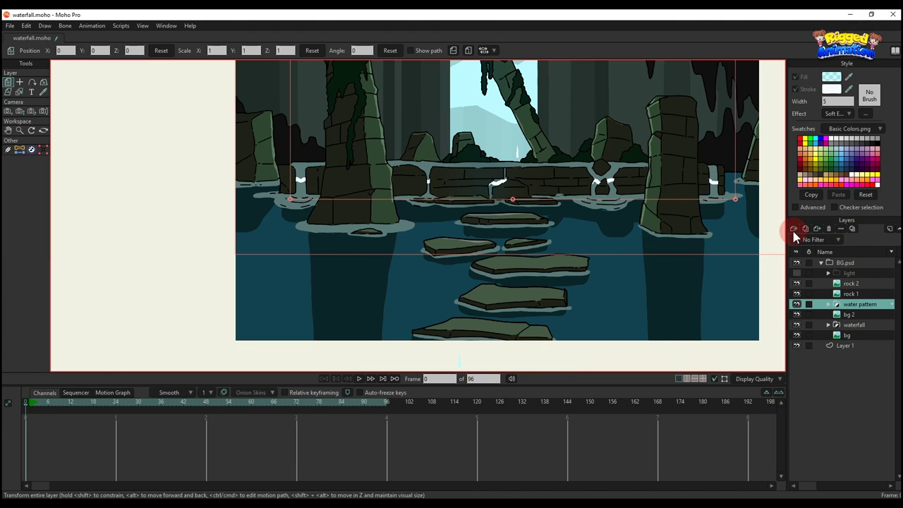
Create a vector layer above the water pattern group, place it in a new group and name that group "ef water pattern"
click(793, 229)
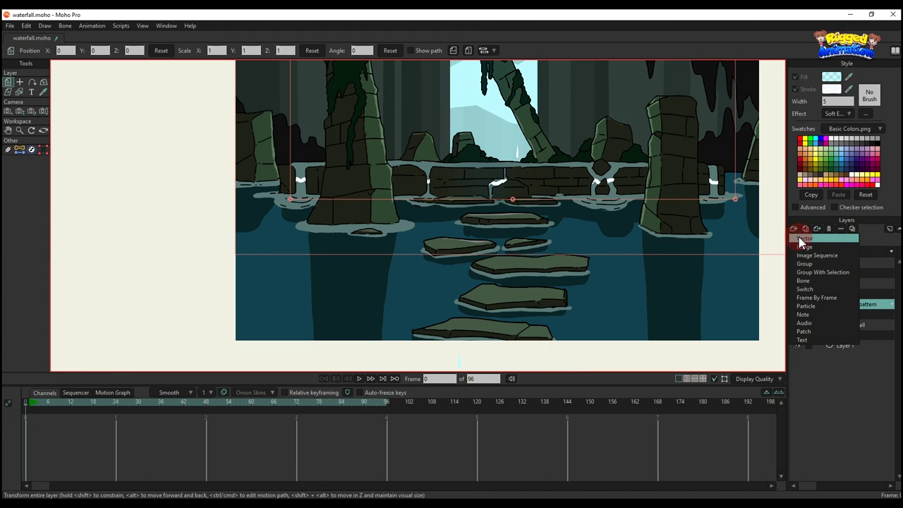
click(804, 238)
right_click(841, 305)
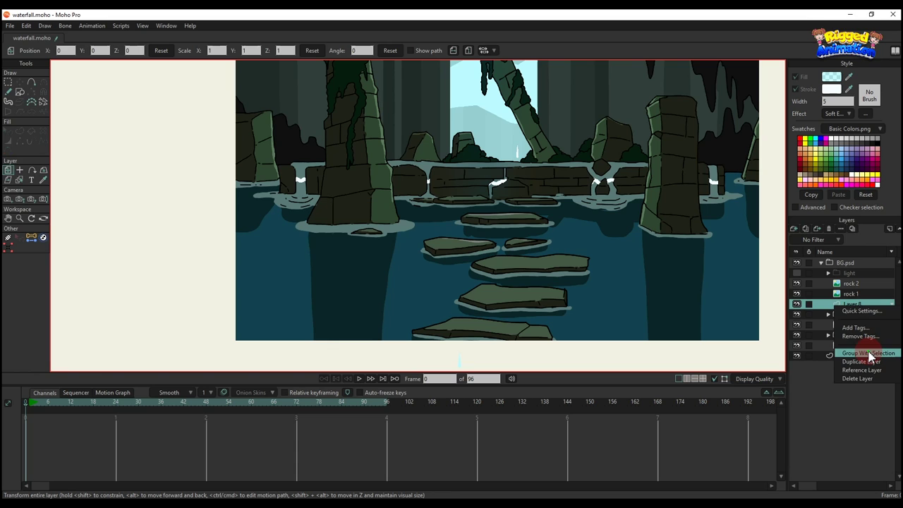
click(868, 354)
double_click(858, 308)
text(ef )
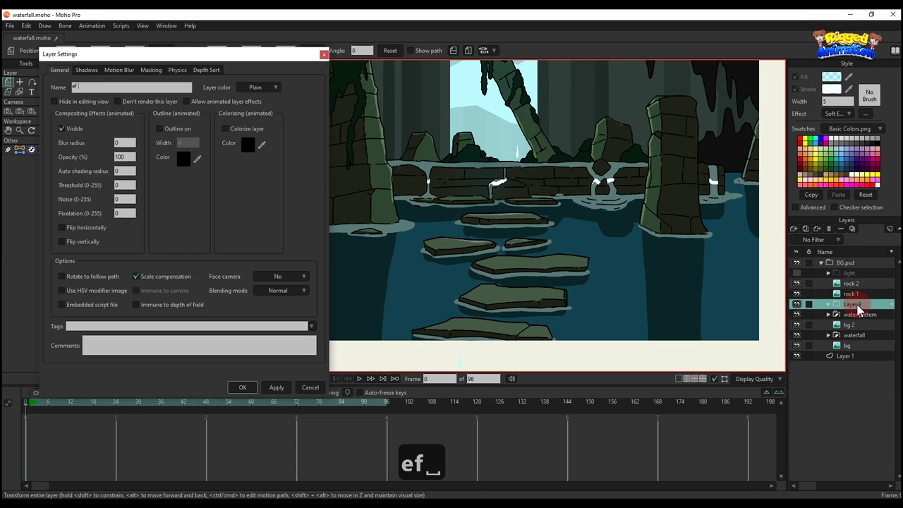
text(water pattern)
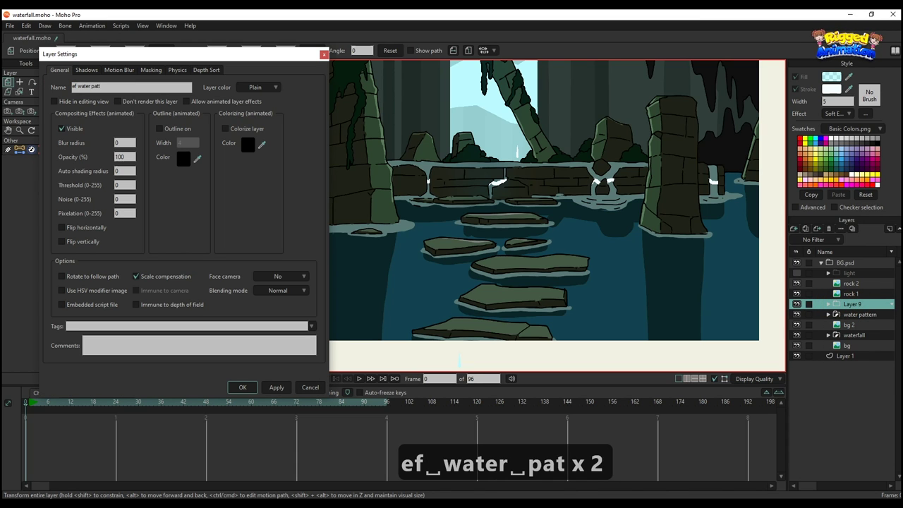
key(Return)
Turn on masking for the ef water pattern group and set Layer 8 to subtract from the mask
double_click(832, 306)
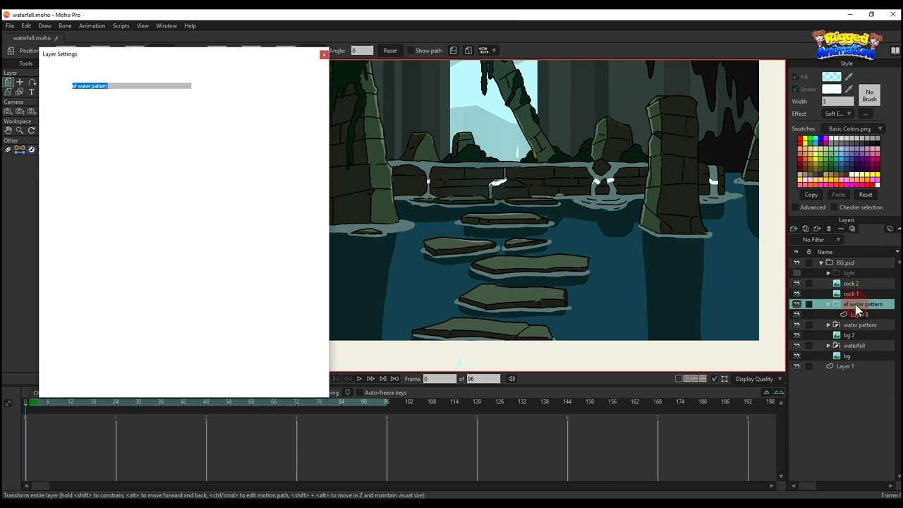
click(153, 71)
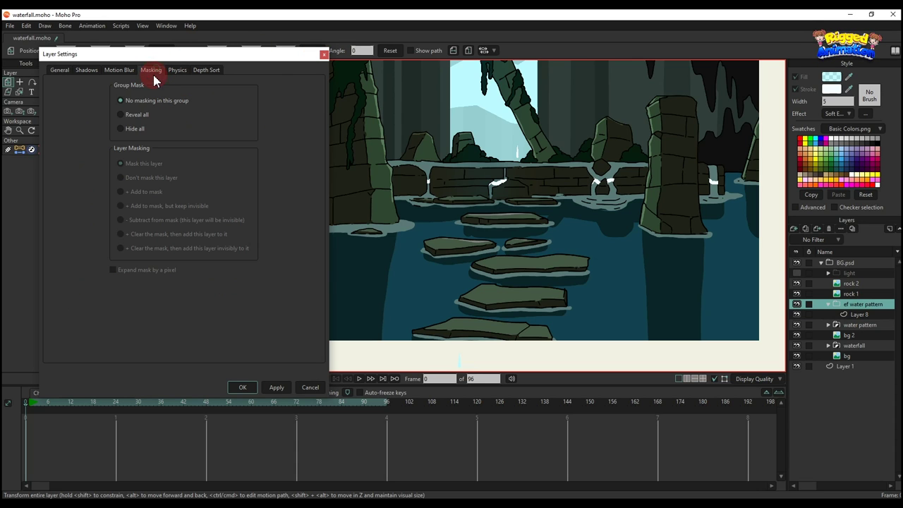
click(276, 390)
click(858, 315)
right_click(858, 315)
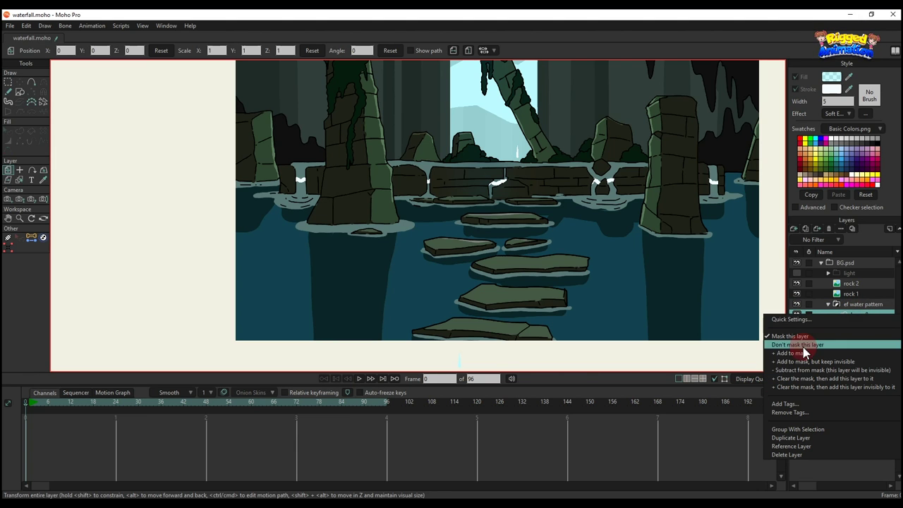
click(787, 371)
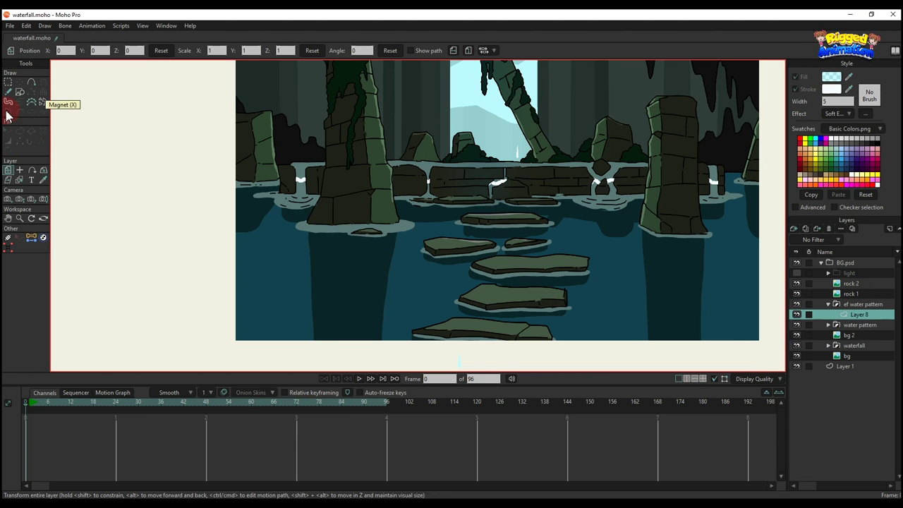
Start a freehand outline of width 7 on Layer 8, following the waterline from the background's left edge to the leftmost small waterfall
click(30, 83)
scroll(323, 211, up, 6)
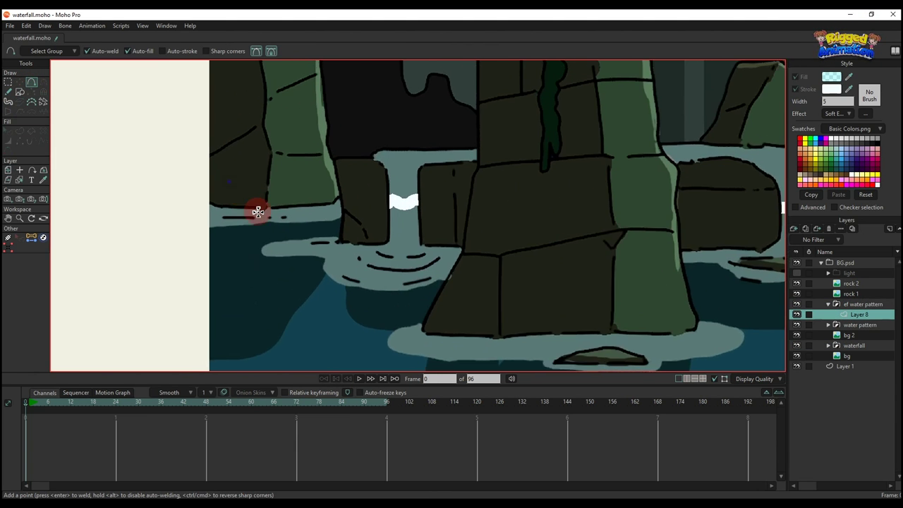
click(8, 91)
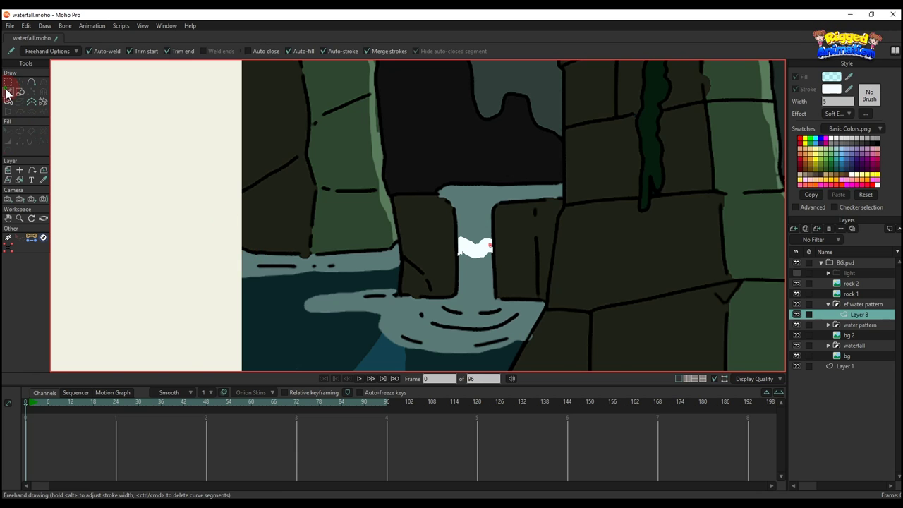
scroll(329, 240, up, 3)
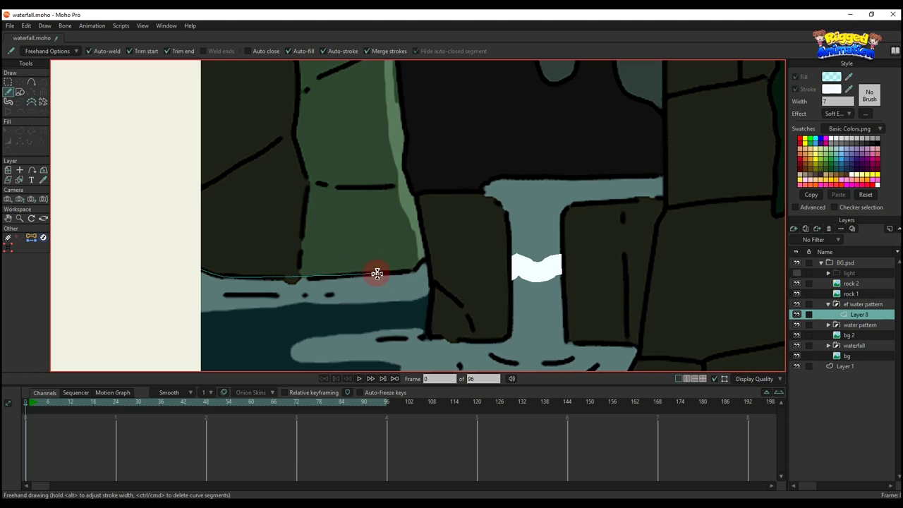
key(q)
drag(426, 261, 407, 160)
key(a)
scroll(414, 216, up, 2)
mouse_move(407, 168)
mouse_down()
mouse_move(413, 222)
mouse_move(415, 203)
mouse_up()
click(8, 92)
key(ctrl+z)
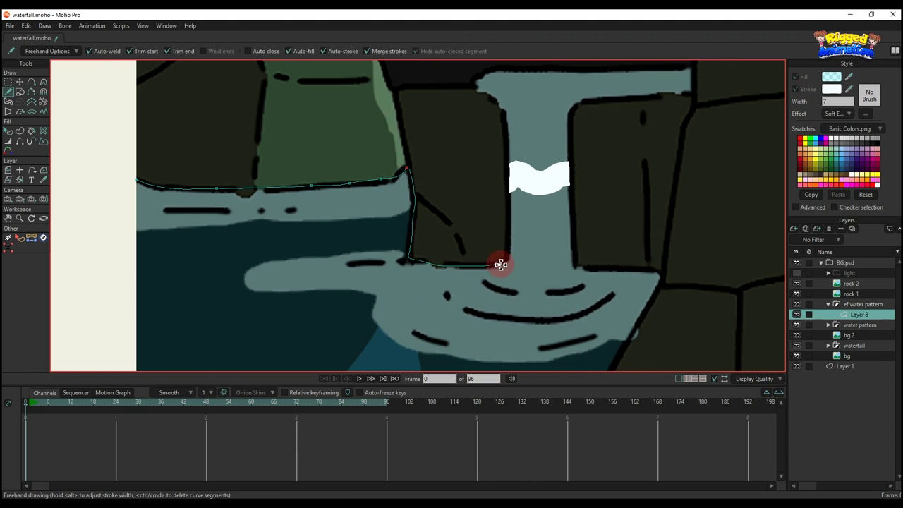
Continue the outline past the leftmost waterfall and around the base of the large left pillar
scroll(660, 272, down, 4)
mouse_move(501, 264)
mouse_down()
mouse_move(661, 271)
mouse_move(416, 202)
mouse_move(399, 140)
mouse_up()
scroll(399, 139, up, 3)
drag(397, 137, 369, 202)
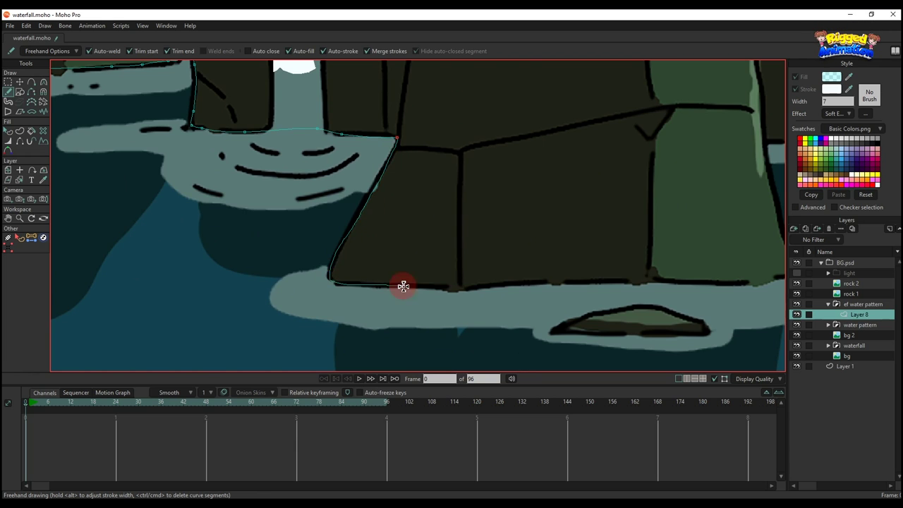
drag(403, 285, 258, 231)
mouse_move(605, 218)
mouse_down()
mouse_move(393, 291)
mouse_move(376, 175)
mouse_up()
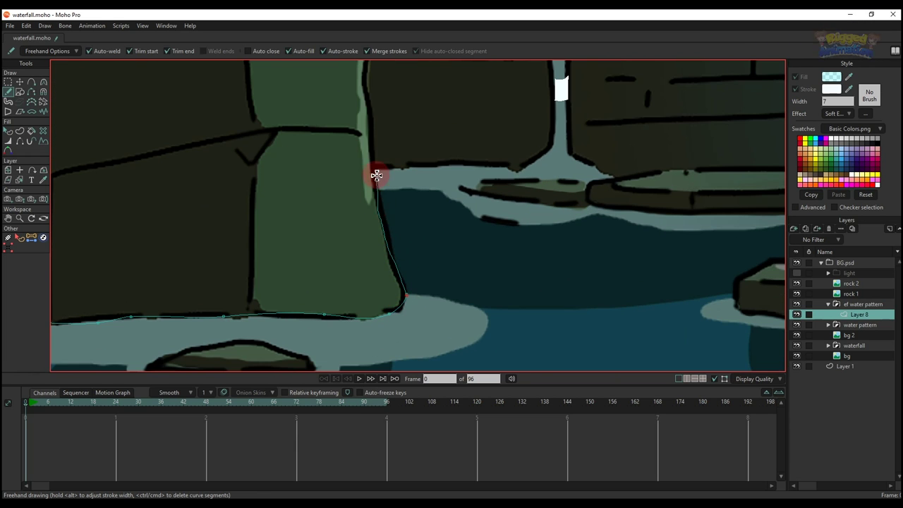
Extend the outline below the thin waterfall and around the narrow flat rock at the foot of the wall
mouse_move(543, 172)
mouse_down()
mouse_move(285, 141)
mouse_move(405, 204)
mouse_up()
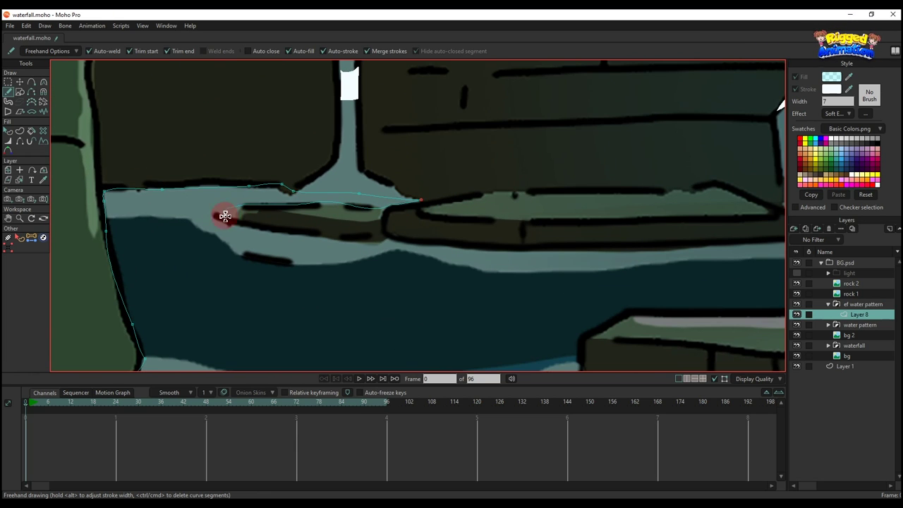
mouse_move(224, 216)
mouse_down()
mouse_move(382, 239)
mouse_move(134, 229)
mouse_move(362, 239)
mouse_up()
key(ctrl+z)
drag(220, 256, 254, 258)
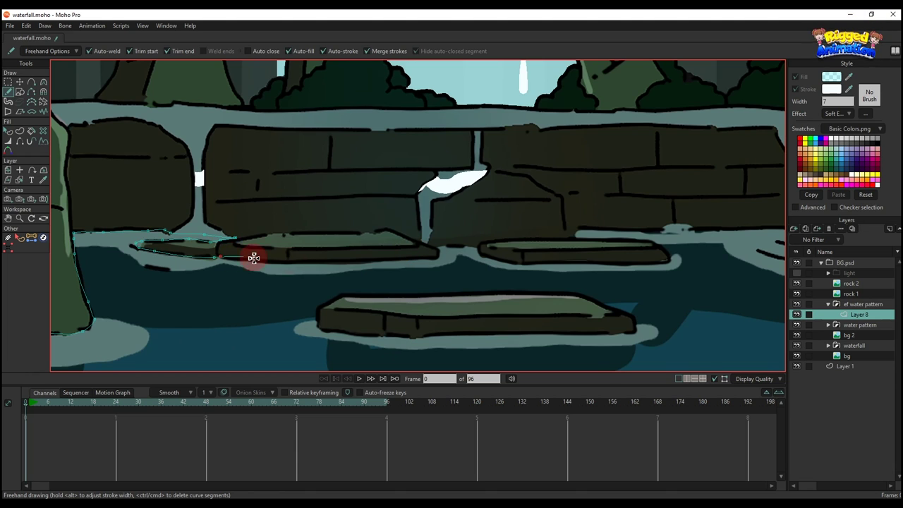
drag(434, 257, 436, 256)
Carry the outline along the lower edges of the flat stones beneath the central wall towards the forked waterfall
scroll(487, 246, up, 5)
drag(360, 272, 363, 258)
drag(475, 269, 128, 209)
drag(134, 213, 324, 225)
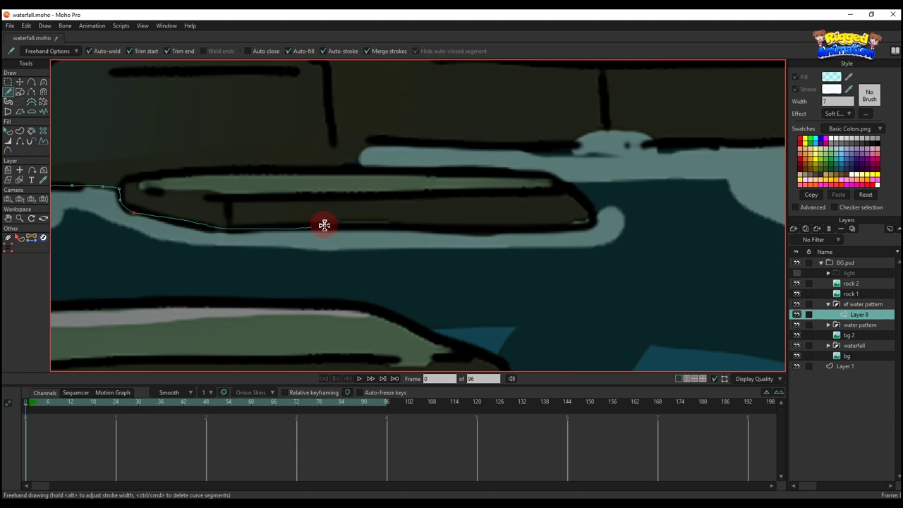
drag(70, 230, 444, 228)
drag(444, 228, 600, 225)
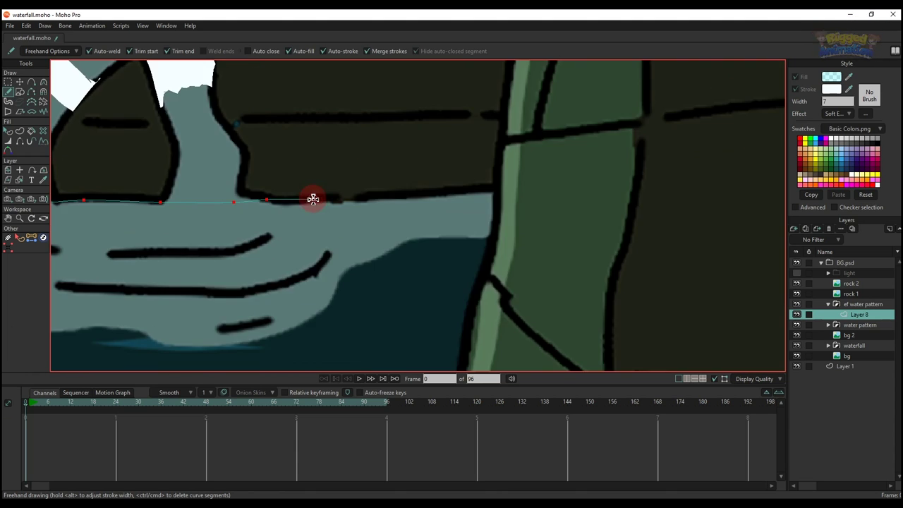
Extend the outline from the forked waterfall to the right pillar and along the pillar's base
drag(312, 199, 477, 129)
scroll(477, 129, down, 2)
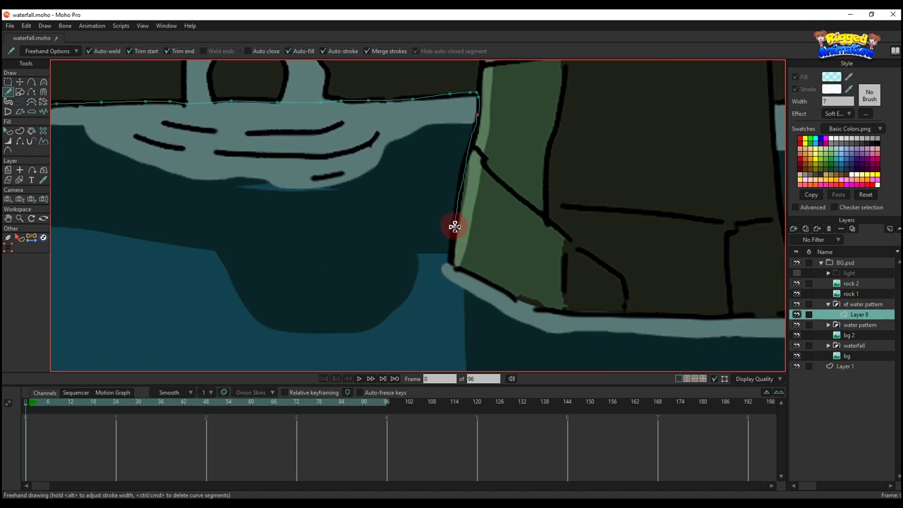
drag(451, 222, 201, 143)
scroll(451, 222, up, 3)
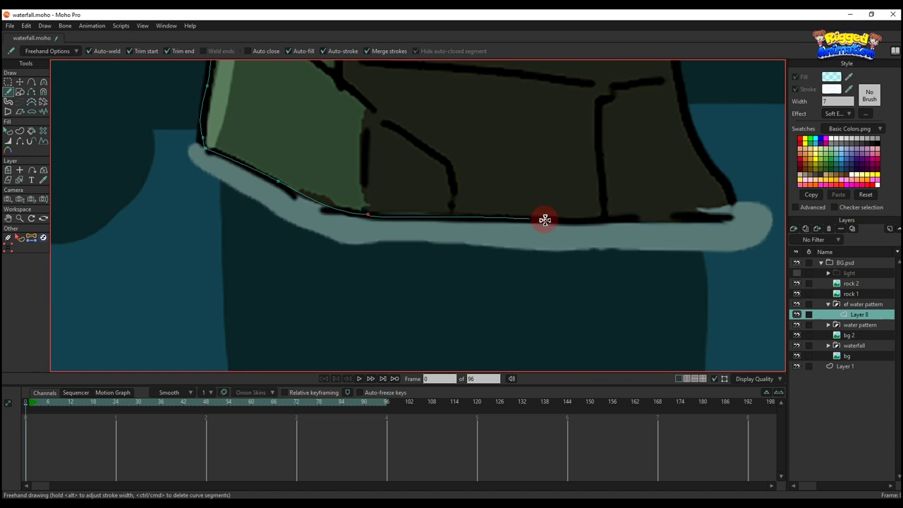
drag(545, 220, 732, 217)
mouse_move(732, 217)
mouse_down()
mouse_move(525, 331)
mouse_move(485, 232)
mouse_move(495, 352)
mouse_up()
Continue the outline beyond the right pillar, up the block beside the rightmost waterfall, and adjust its points to the rock edge
mouse_move(493, 336)
mouse_down()
mouse_move(479, 182)
mouse_move(556, 179)
mouse_up()
mouse_move(561, 182)
mouse_down()
mouse_move(391, 250)
mouse_move(462, 265)
mouse_up()
scroll(462, 265, down, 3)
drag(450, 228, 507, 199)
scroll(465, 219, up, 5)
key(g)
key(t)
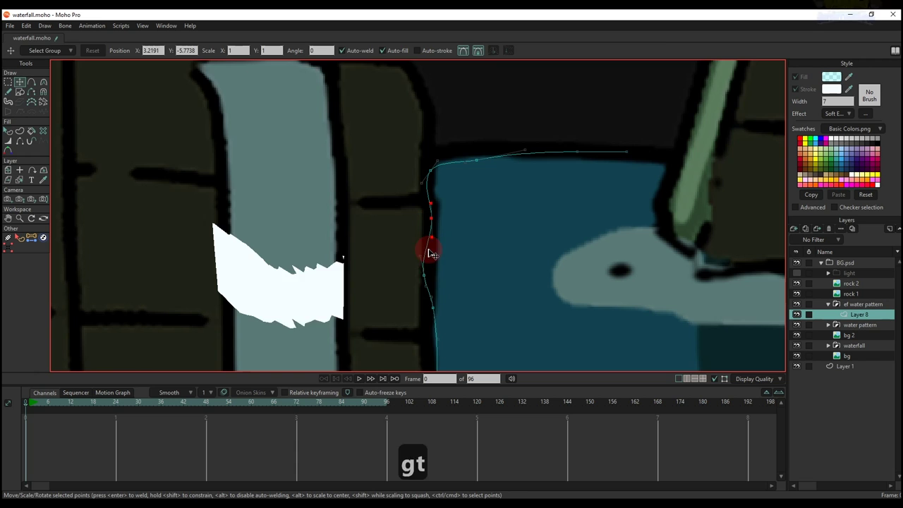
drag(429, 251, 428, 244)
Trace the remaining waterline to the background's right edge and close the large outline around the scene
click(9, 92)
mouse_move(544, 125)
mouse_down()
mouse_move(586, 133)
mouse_move(619, 240)
mouse_up()
drag(619, 240, 333, 207)
drag(328, 208, 524, 226)
scroll(524, 226, down, 8)
drag(281, 244, 552, 267)
drag(683, 262, 576, 278)
mouse_move(668, 254)
mouse_down()
mouse_move(671, 137)
mouse_move(60, 129)
mouse_up()
mouse_move(60, 129)
mouse_down()
mouse_move(289, 173)
mouse_move(306, 299)
mouse_up()
Trace a closed freehand outline around the small rock in front of the left pillar
scroll(306, 282, down, 2)
key(q)
drag(573, 314, 415, 173)
scroll(261, 190, up, 8)
key(a)
scroll(252, 224, up, 4)
drag(182, 268, 282, 226)
click(9, 92)
key(ctrl+z)
drag(204, 268, 182, 268)
Trace the upper edge and right end of the first long stepping stone below the wall
scroll(211, 268, down, 6)
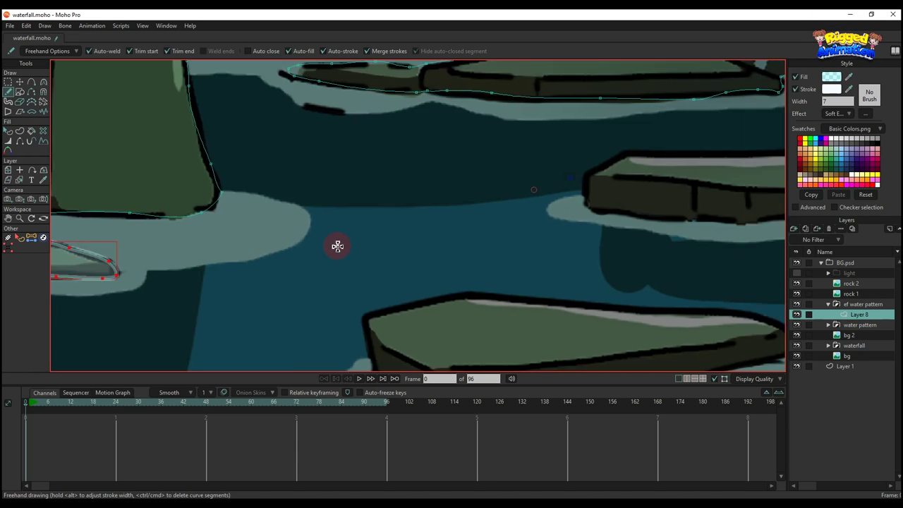
drag(588, 176, 210, 258)
mouse_move(203, 279)
mouse_down()
mouse_move(206, 246)
mouse_move(479, 211)
mouse_up()
drag(430, 211, 130, 208)
drag(181, 208, 495, 206)
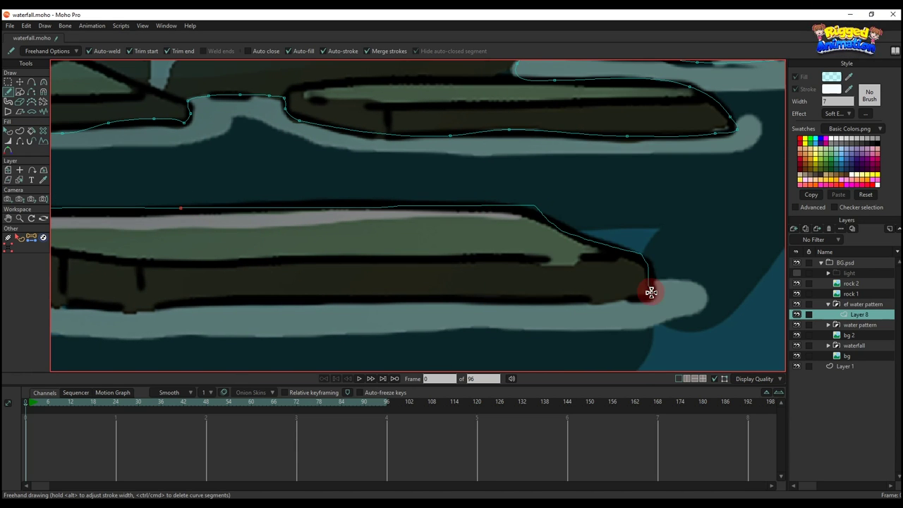
drag(650, 292, 182, 302)
Close the long stepping stone's outline along its lower edge and move its points onto the stone's contour
key(a)
scroll(323, 298, left, 5)
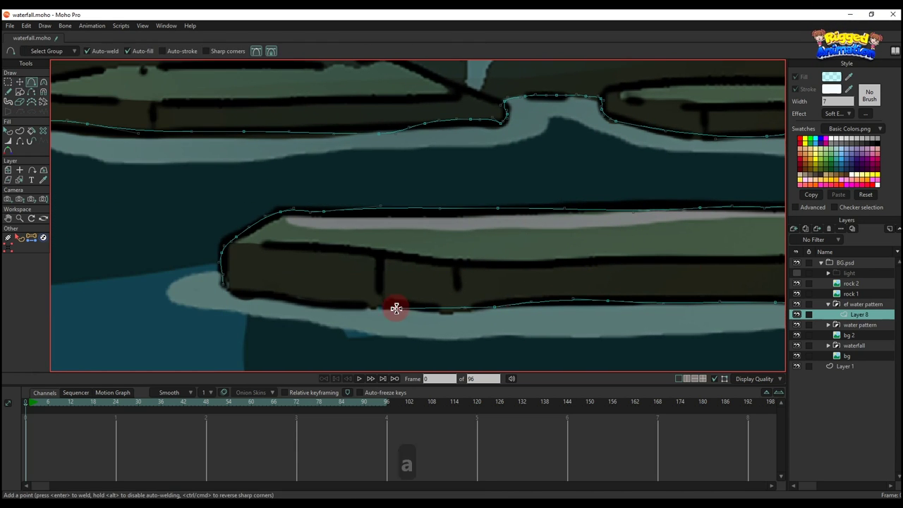
key(ctrl+z)
click(9, 92)
drag(494, 306, 225, 286)
scroll(250, 298, up, 4)
key(t)
drag(346, 277, 342, 288)
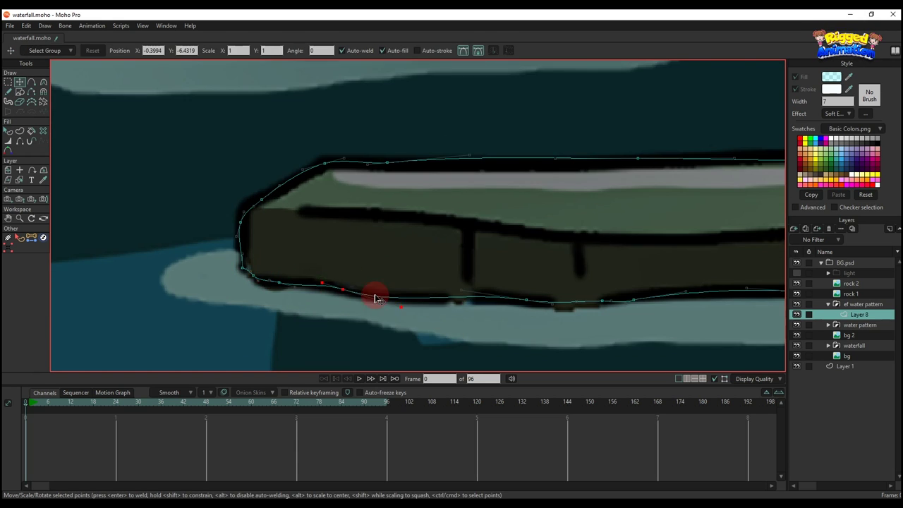
Trace a closed outline around the left stepping stone in the second row
key(f)
scroll(376, 297, down, 3)
mouse_move(240, 228)
mouse_down()
mouse_move(304, 214)
mouse_move(403, 215)
mouse_up()
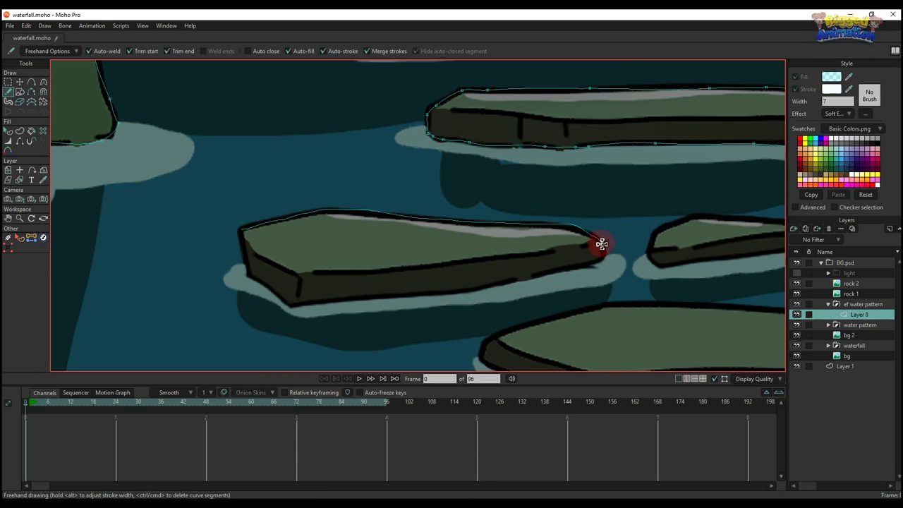
drag(254, 279, 242, 228)
mouse_move(663, 226)
mouse_down()
mouse_move(409, 196)
mouse_move(638, 215)
mouse_up()
Adjust the points along the upper edge of the second row's left stone outline to fit its contour
scroll(417, 215, up, 3)
key(t)
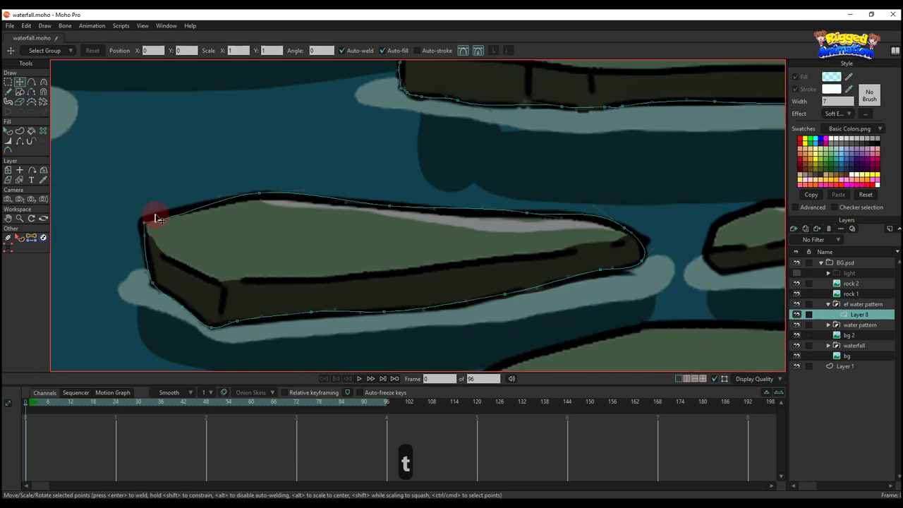
drag(155, 217, 172, 212)
click(259, 192)
scroll(564, 237, right, 5)
Trace a closed outline around the small right stepping stone in the second row
key(f)
drag(355, 230, 367, 201)
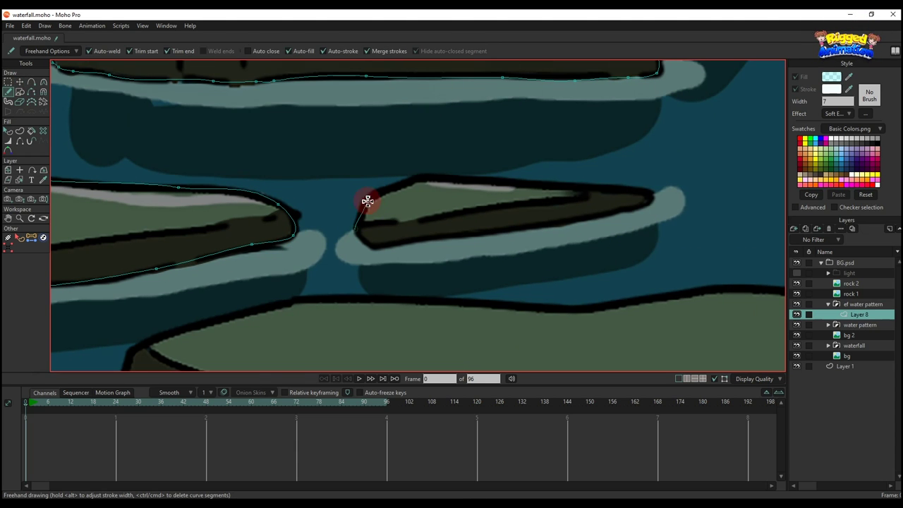
drag(364, 236, 355, 230)
Trace a closed outline around the long stepping stone in the third row
scroll(355, 231, down, 2)
drag(200, 248, 209, 228)
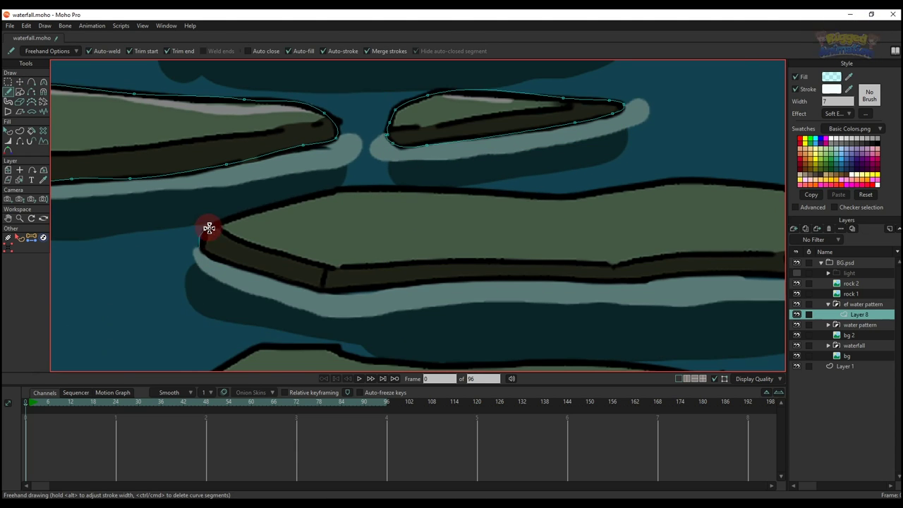
drag(510, 195, 572, 197)
drag(572, 198, 155, 201)
drag(154, 202, 198, 195)
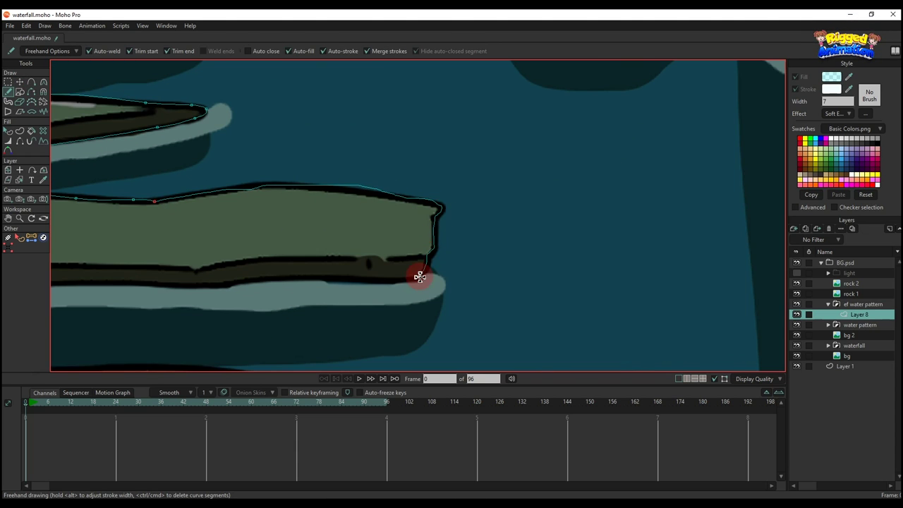
scroll(420, 277, left, 5)
mouse_move(420, 277)
mouse_down()
mouse_move(592, 256)
mouse_move(407, 251)
mouse_up()
drag(164, 222, 167, 222)
Move the outline points of the third-row stepping stone onto its lower and upper edges
key(t)
scroll(421, 253, up, 2)
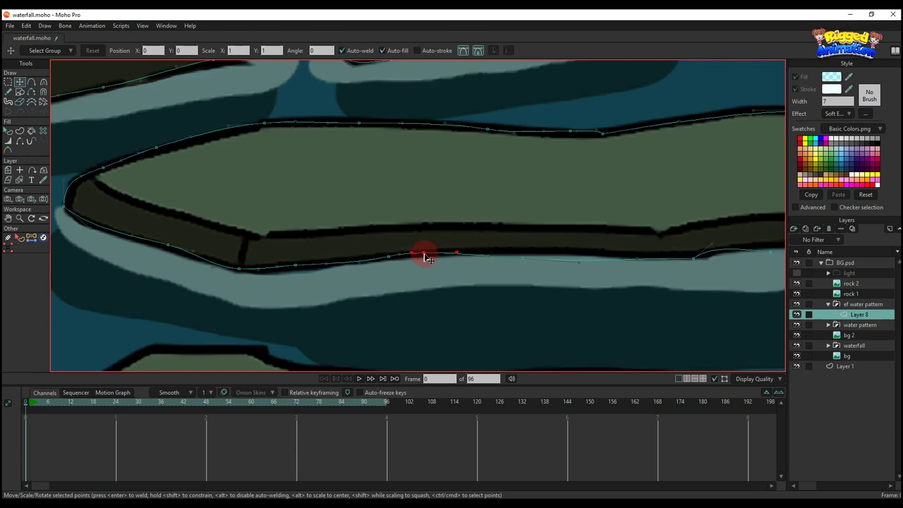
click(319, 264)
mouse_move(559, 272)
mouse_down()
mouse_move(402, 268)
mouse_move(371, 245)
mouse_up()
drag(538, 250, 534, 252)
drag(660, 255, 530, 260)
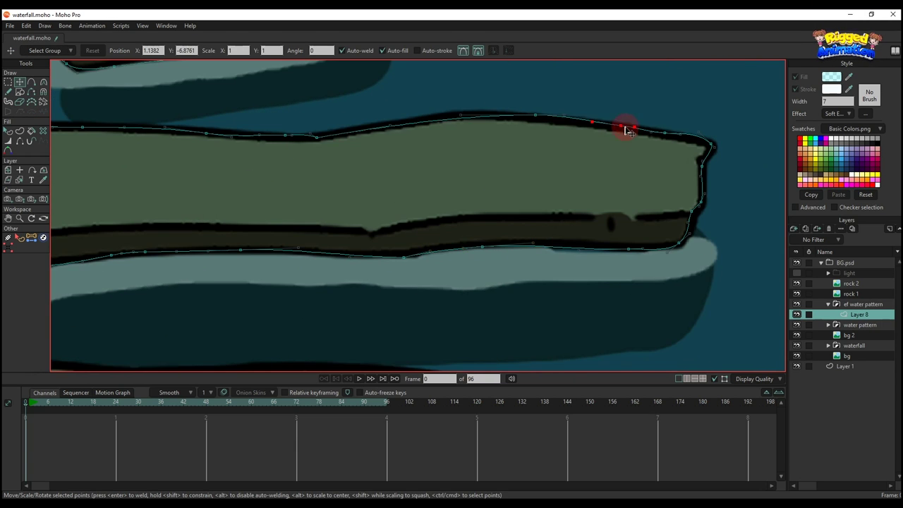
Trace a closed freehand outline around the large stepping stone in the fourth row
scroll(543, 215, down, 8)
scroll(467, 257, up, 7)
key(f)
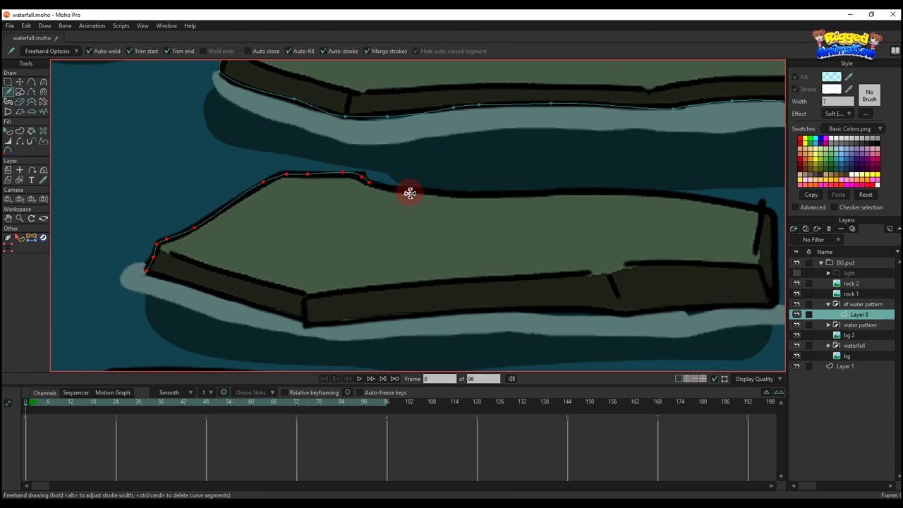
drag(410, 192, 387, 173)
scroll(388, 173, right, 5)
drag(377, 282, 160, 296)
mouse_move(160, 296)
mouse_down()
mouse_move(566, 314)
mouse_move(396, 257)
mouse_move(492, 107)
mouse_up()
Trace a closed freehand outline around the bottommost stepping stone, running past the picture's lower edge where the stone is cut off
scroll(425, 266, down, 2)
drag(176, 238, 363, 166)
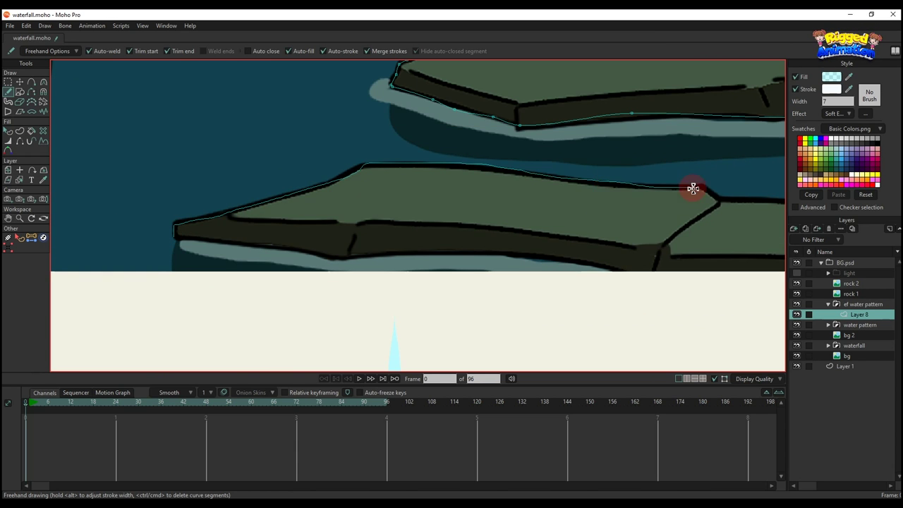
drag(692, 188, 705, 188)
scroll(706, 187, up, 1)
drag(705, 188, 277, 142)
drag(278, 143, 302, 158)
drag(420, 246, 163, 246)
mouse_move(163, 246)
mouse_down()
mouse_move(576, 264)
mouse_move(294, 242)
mouse_move(65, 210)
mouse_up()
scroll(205, 247, down, 6)
drag(358, 190, 503, 227)
scroll(503, 227, up, 3)
Adjust the outline points of the bottommost and fourth-row stepping stones to follow their contours
key(t)
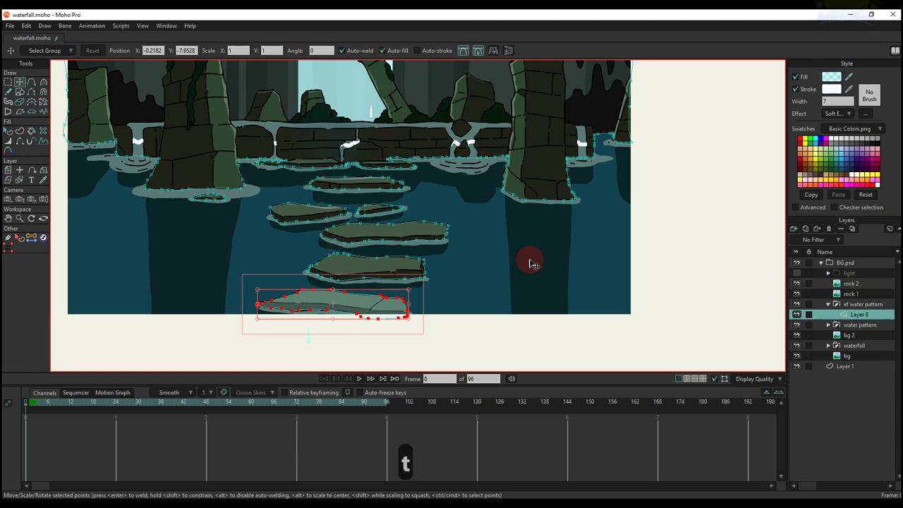
scroll(332, 286, up, 5)
scroll(245, 316, up, 5)
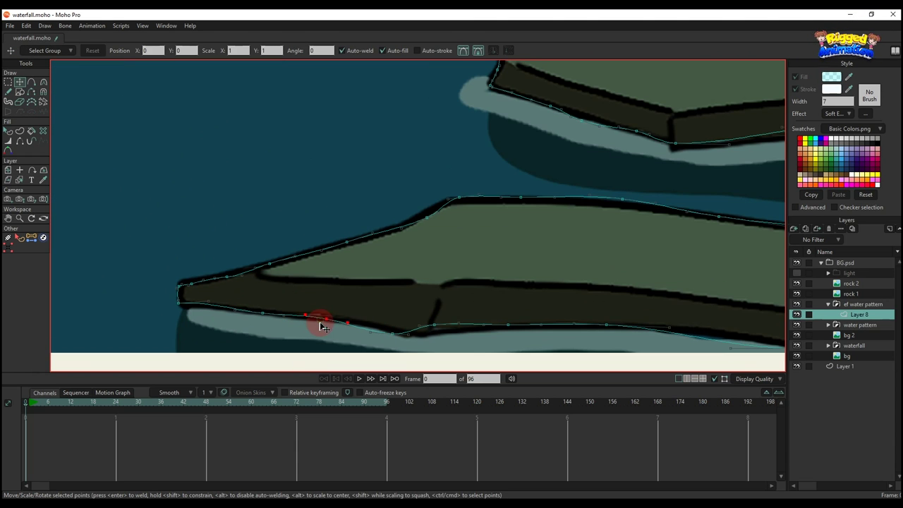
drag(321, 327, 423, 322)
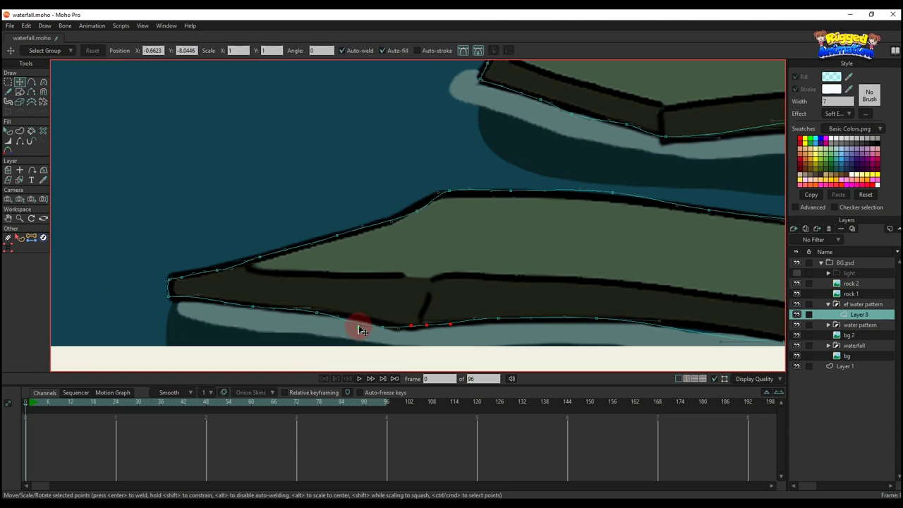
drag(363, 323, 275, 293)
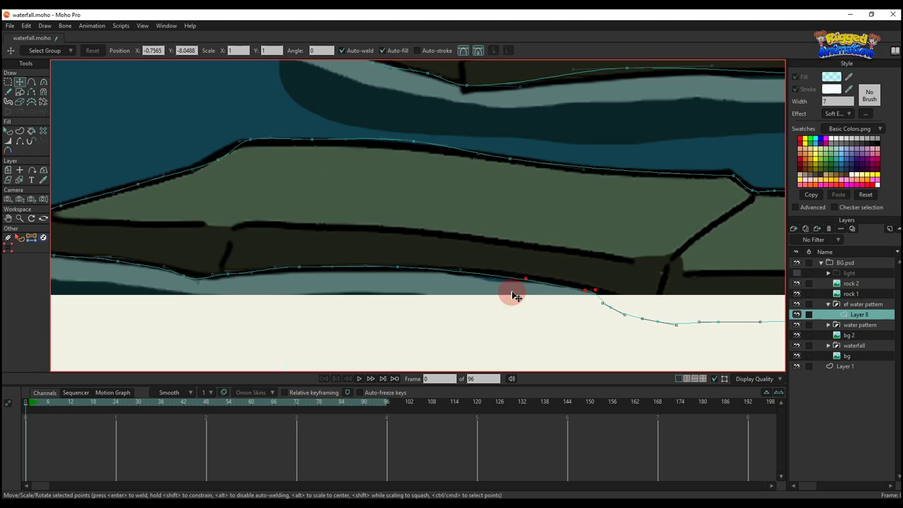
drag(514, 295, 442, 194)
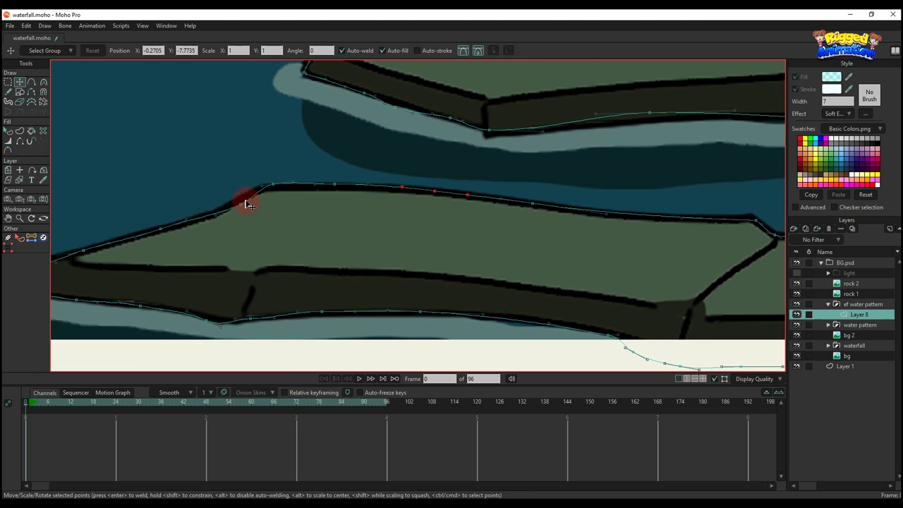
mouse_move(243, 204)
mouse_down()
mouse_move(488, 238)
mouse_move(343, 157)
mouse_move(483, 204)
mouse_move(544, 242)
mouse_move(604, 207)
mouse_up()
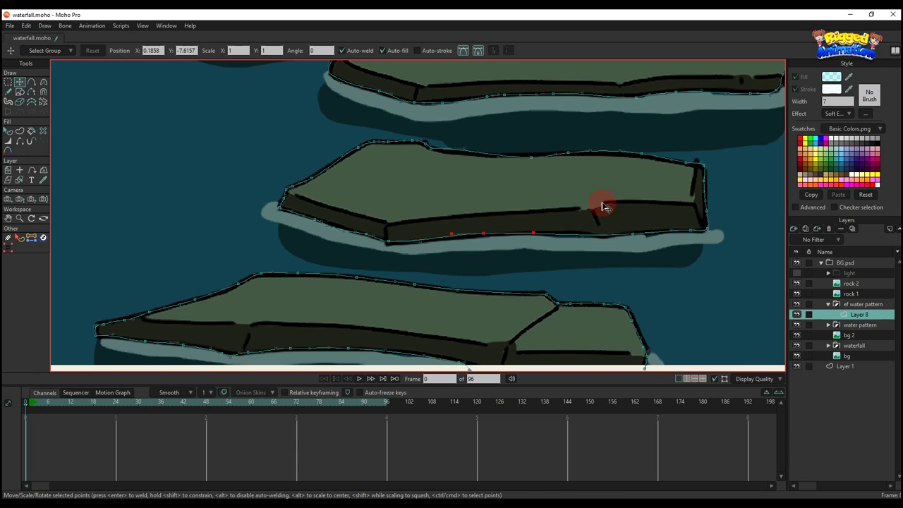
mouse_move(325, 203)
mouse_down()
mouse_move(346, 223)
mouse_move(401, 193)
mouse_up()
scroll(400, 193, down, 5)
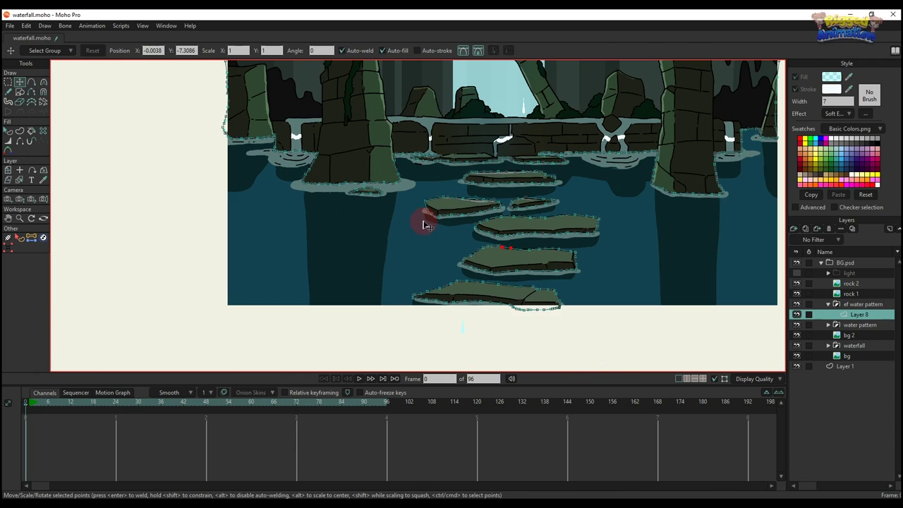
Import the image sequence from the ef > 1 > Comp 1 folder as a new layer in the ef water pattern group
key(q)
drag(582, 115, 549, 165)
scroll(525, 261, down, 1)
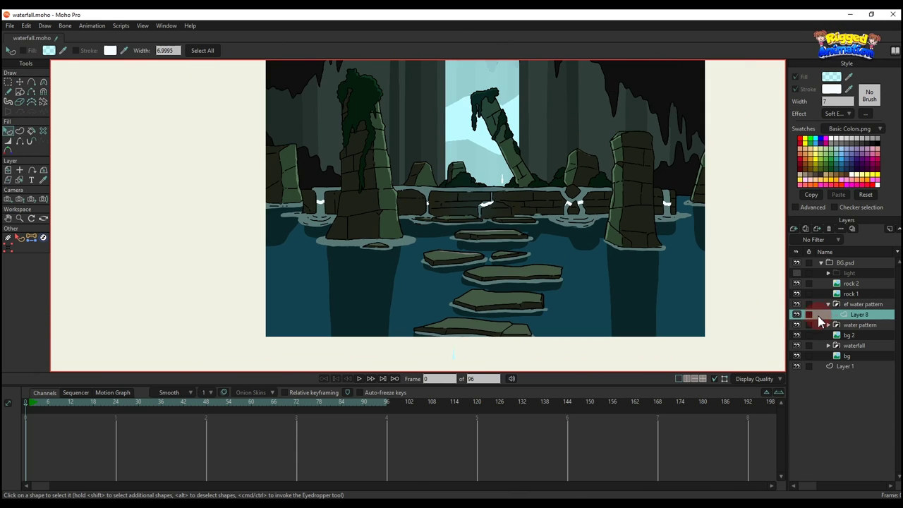
click(794, 229)
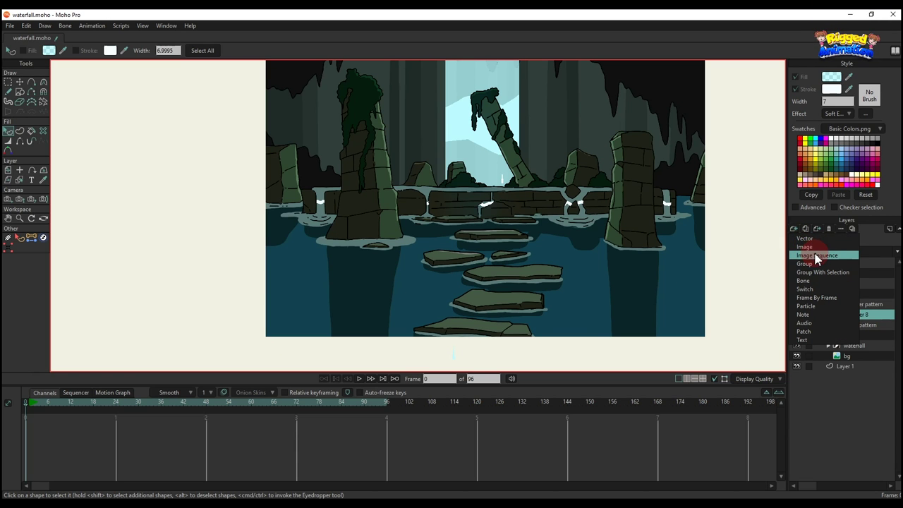
click(818, 258)
click(145, 89)
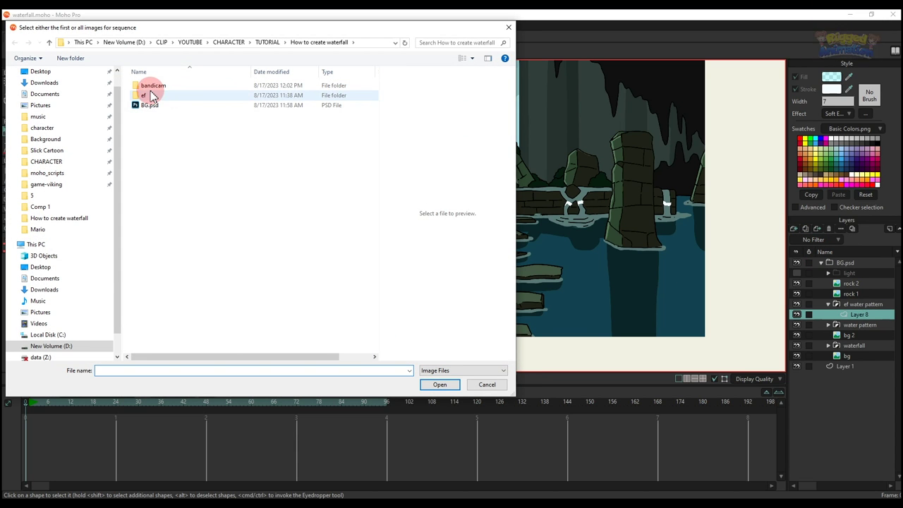
double_click(144, 89)
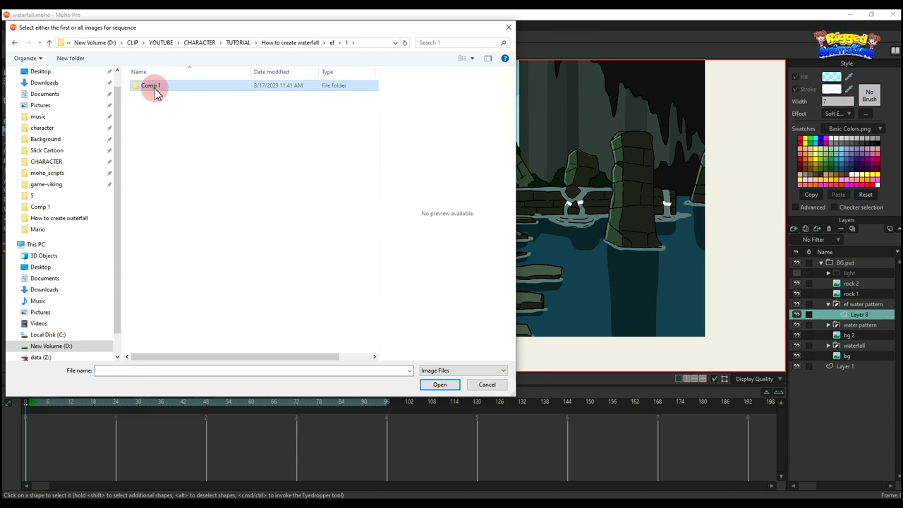
double_click(150, 87)
click(157, 101)
click(432, 387)
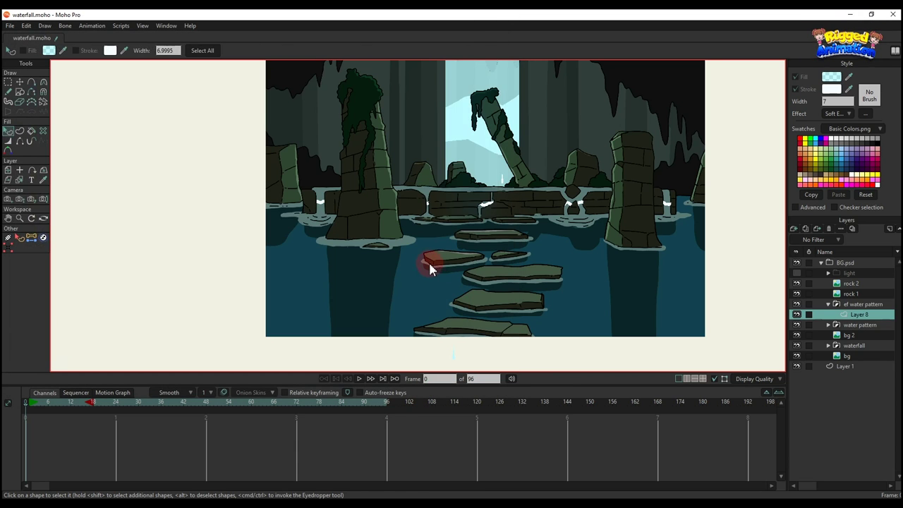
Move the imported ripple sequence onto the water around the base of the large left pillar
scroll(463, 247, down, 2)
drag(465, 247, 437, 251)
key(m)
scroll(445, 204, down, 5)
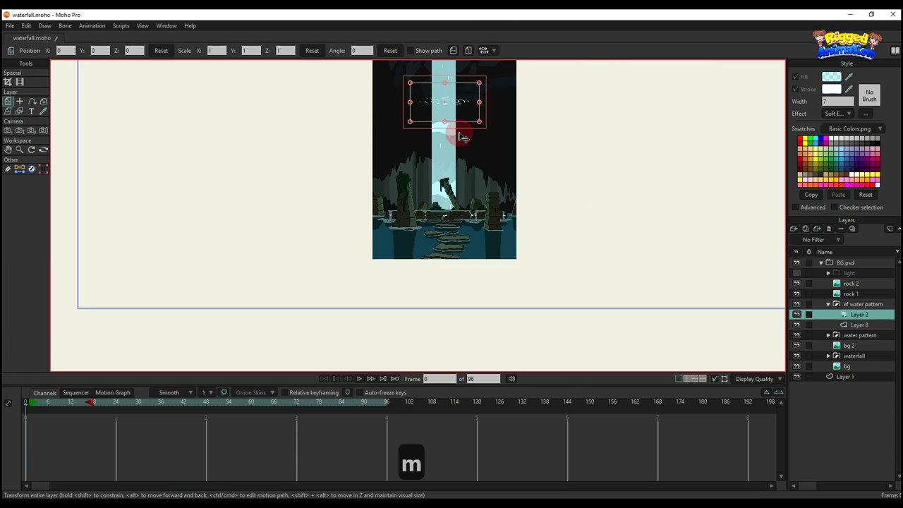
drag(456, 116, 345, 213)
scroll(448, 239, up, 7)
scroll(355, 225, up, 3)
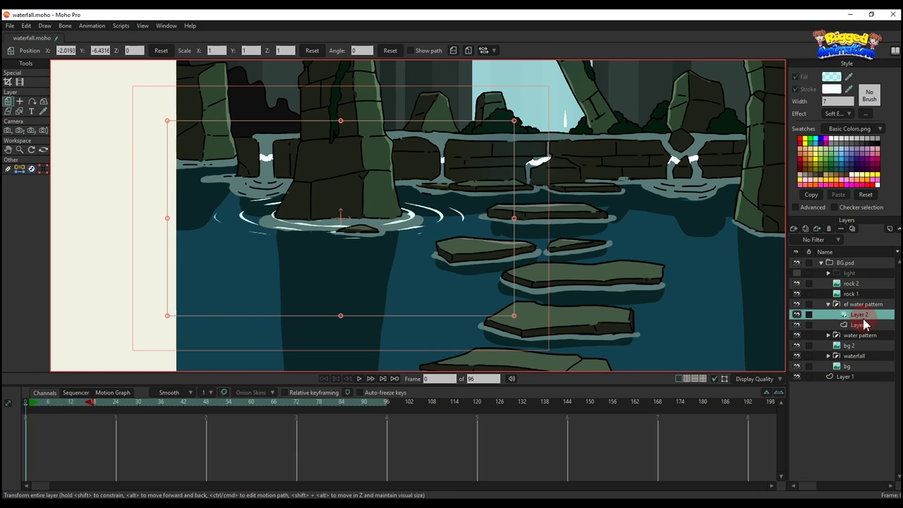
Set the ripple image sequence to loop indefinitely and return to frame 0
click(97, 406)
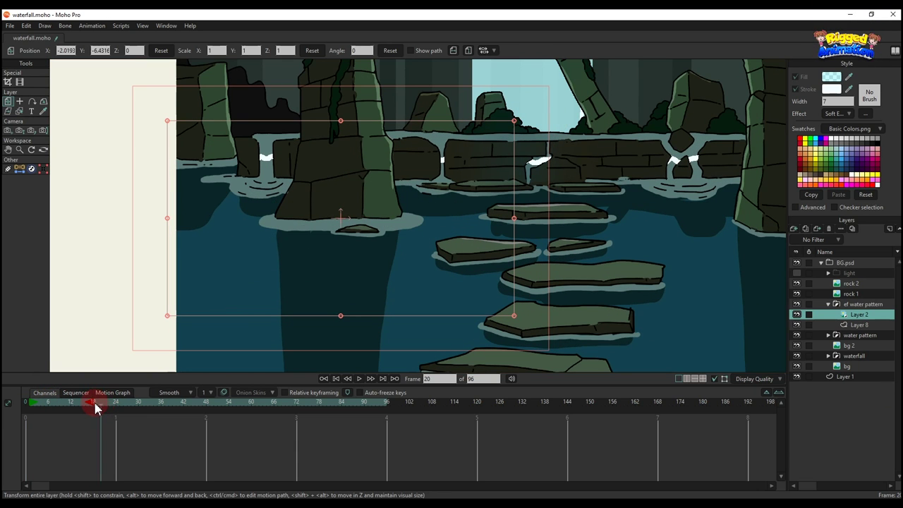
double_click(859, 315)
click(175, 70)
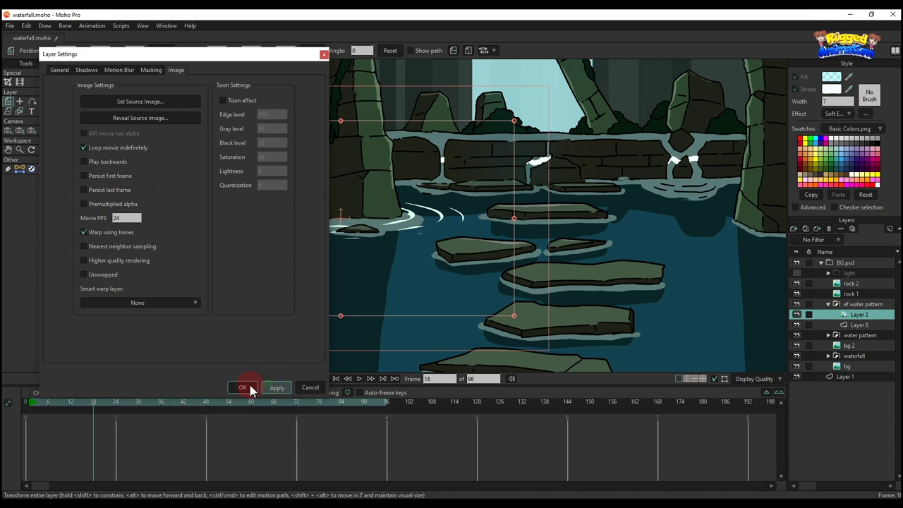
key(Return)
drag(43, 407, 5, 415)
Stretch the left pillar's ripple layer vertically to about 1.04 and play back the looping ripples
drag(326, 280, 364, 285)
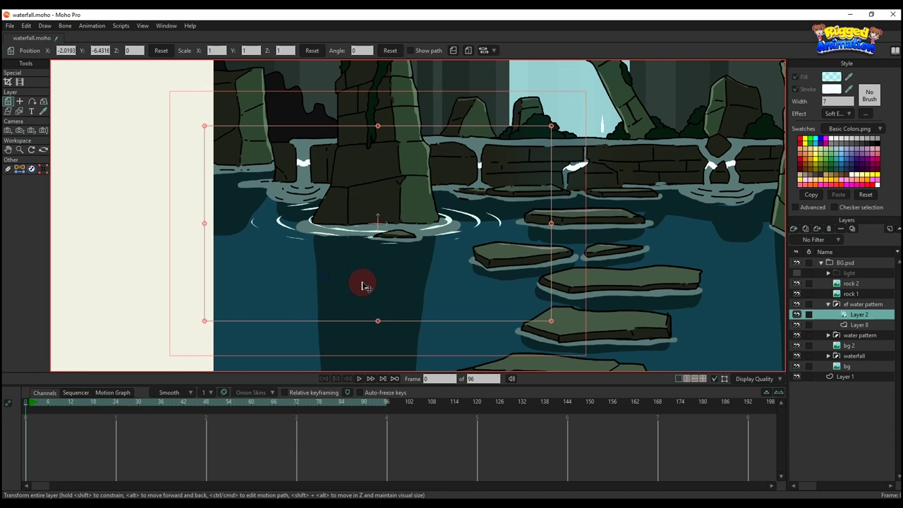
drag(379, 323, 383, 326)
key(space)
scroll(439, 252, down, 2)
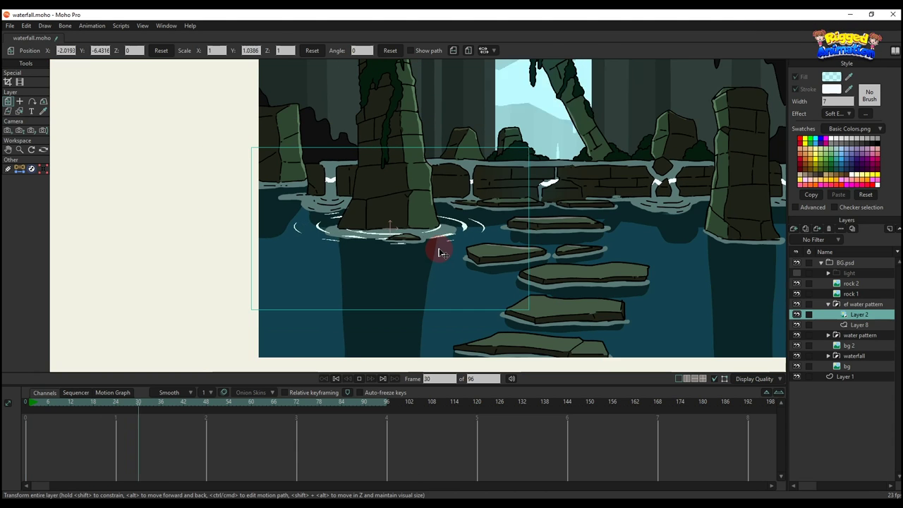
scroll(439, 252, up, 2)
key(space)
click(27, 404)
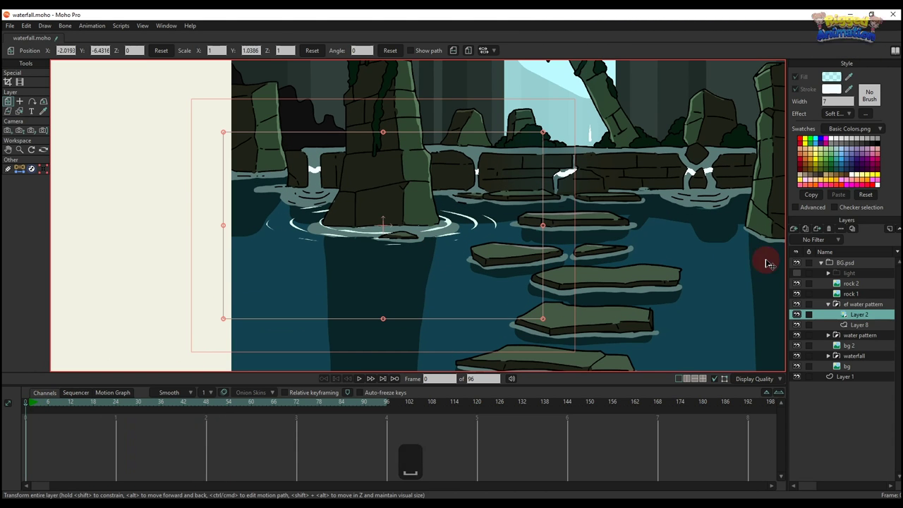
Duplicate the ripple layer onto the first-row stepping stone, scale it to about 0.70 by 0.73, and preview it
click(806, 229)
drag(448, 239, 528, 207)
drag(574, 257, 573, 252)
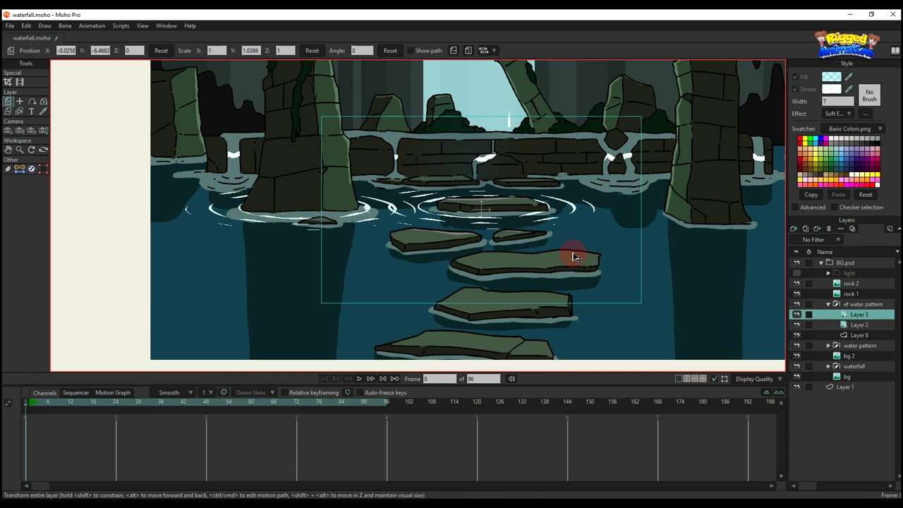
drag(641, 304, 540, 203)
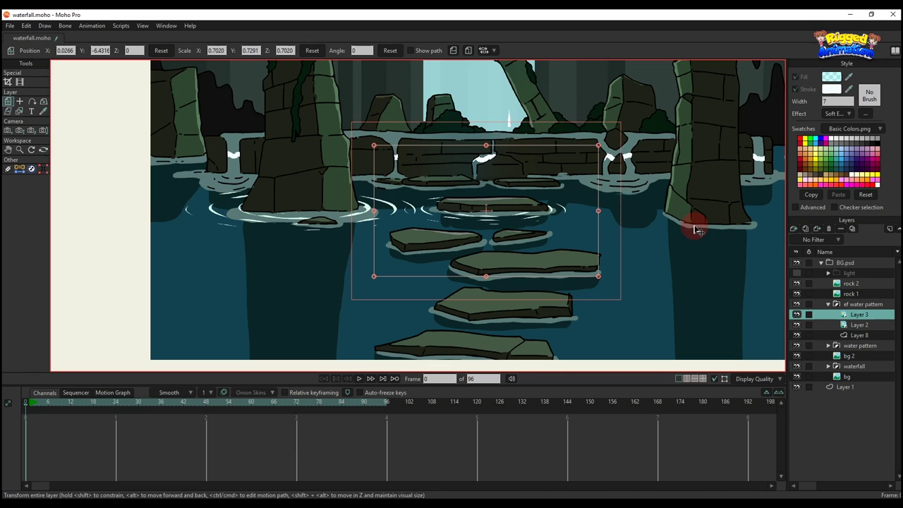
key(space)
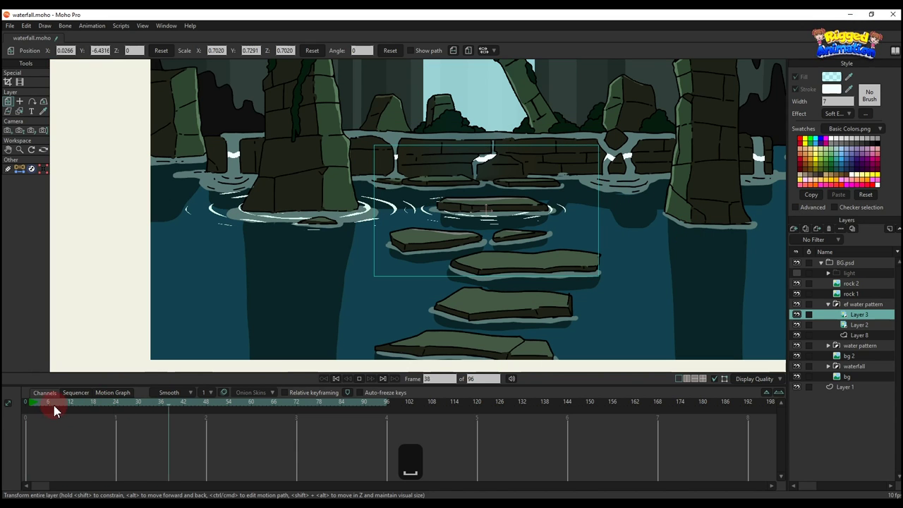
key(space)
Place duplicated ripple layers around both second-row stones and the long third-row stone, scaling each copy to fit
drag(491, 218, 439, 252)
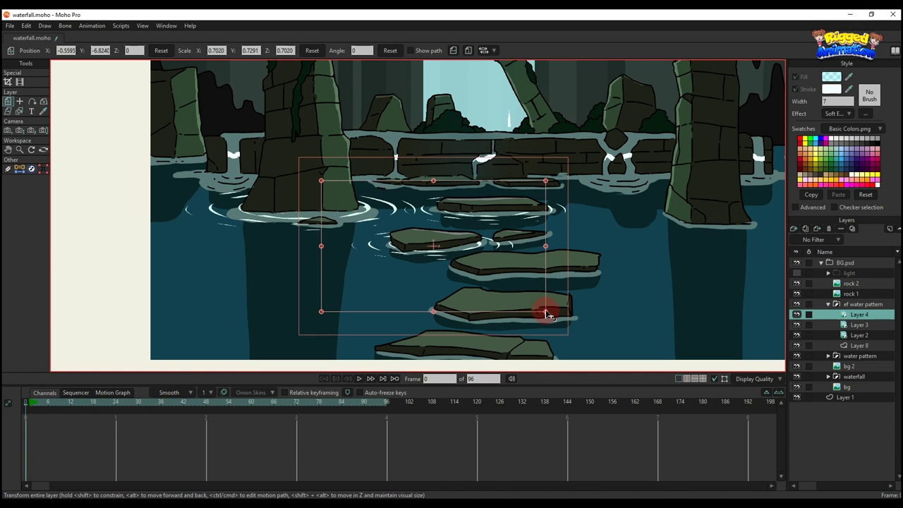
drag(548, 314, 589, 276)
click(799, 227)
drag(553, 238, 566, 268)
mouse_move(590, 313)
mouse_down()
mouse_move(693, 345)
mouse_move(605, 302)
mouse_up()
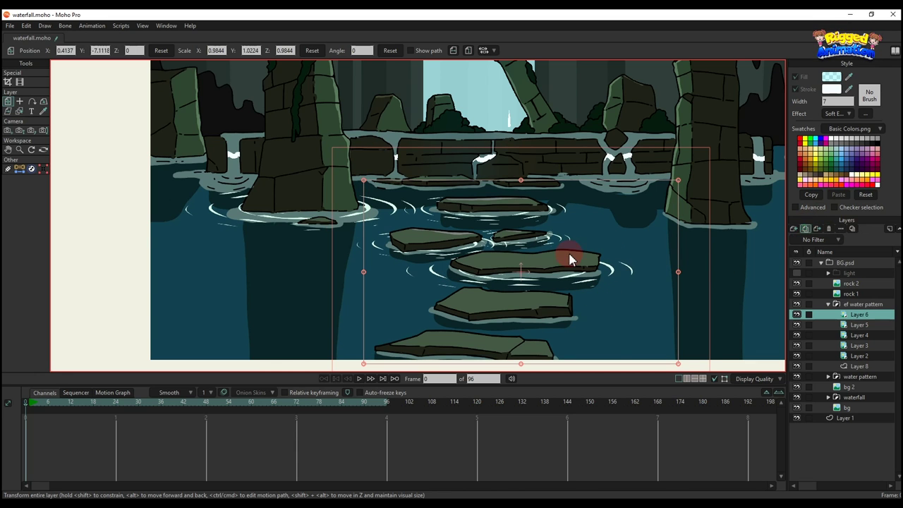
Place ripple copies around the fourth-row stone, scaled to about 0.93 by 0.97, and the bottommost stone, scaled to about 1.03 by 1.06
drag(553, 281, 542, 255)
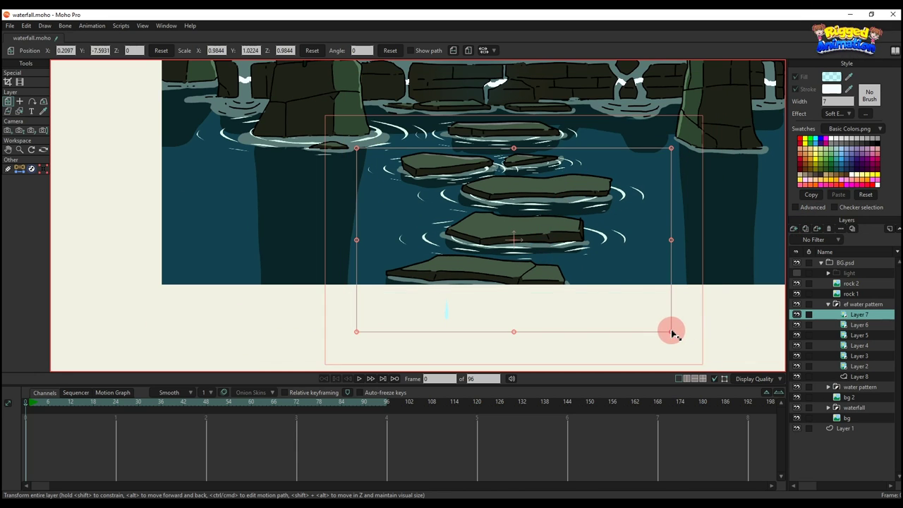
drag(672, 333, 618, 288)
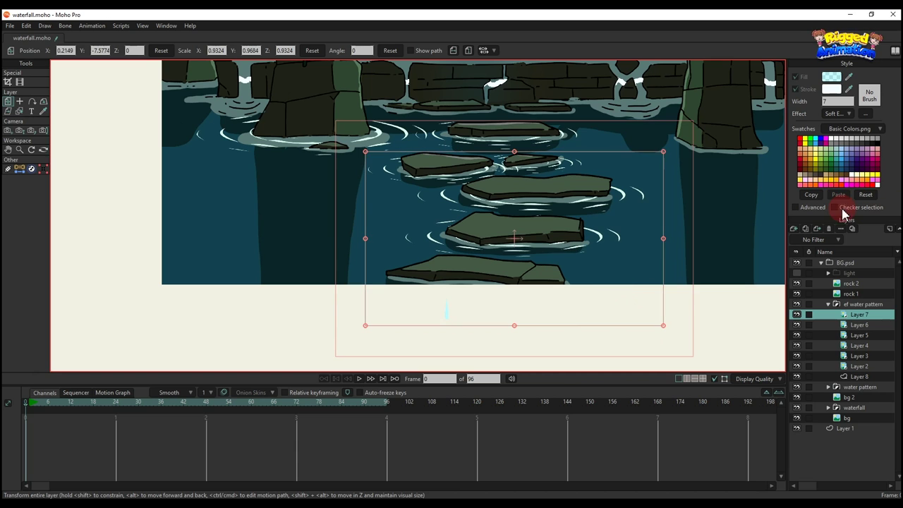
click(807, 230)
drag(543, 258, 507, 298)
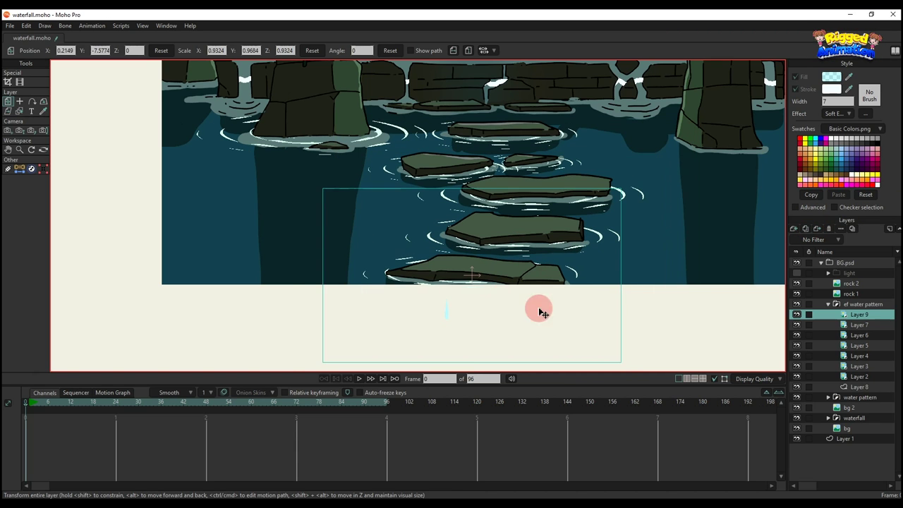
drag(619, 364, 608, 266)
Place a ripple copy around the base of the right pillar and scale it to about 0.77 wide and 0.87 high
scroll(608, 266, down, 3)
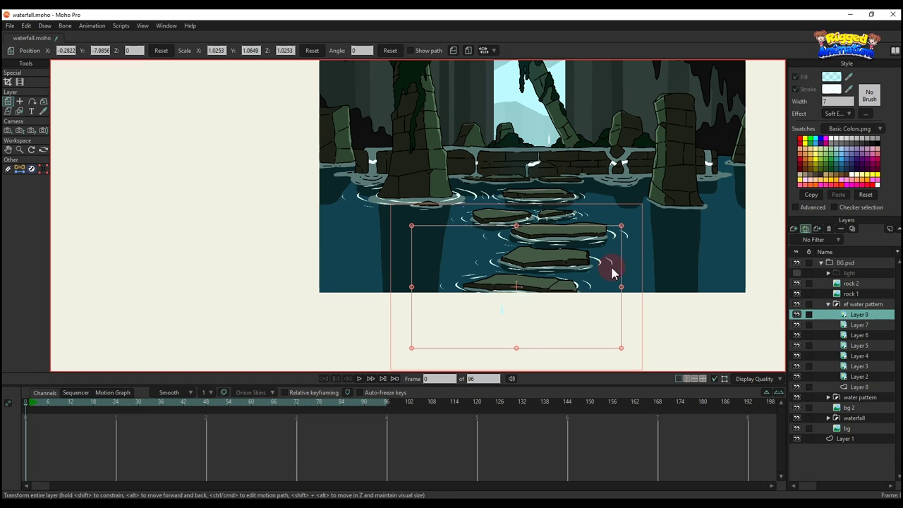
drag(559, 284, 711, 201)
drag(739, 214, 689, 211)
scroll(689, 210, up, 2)
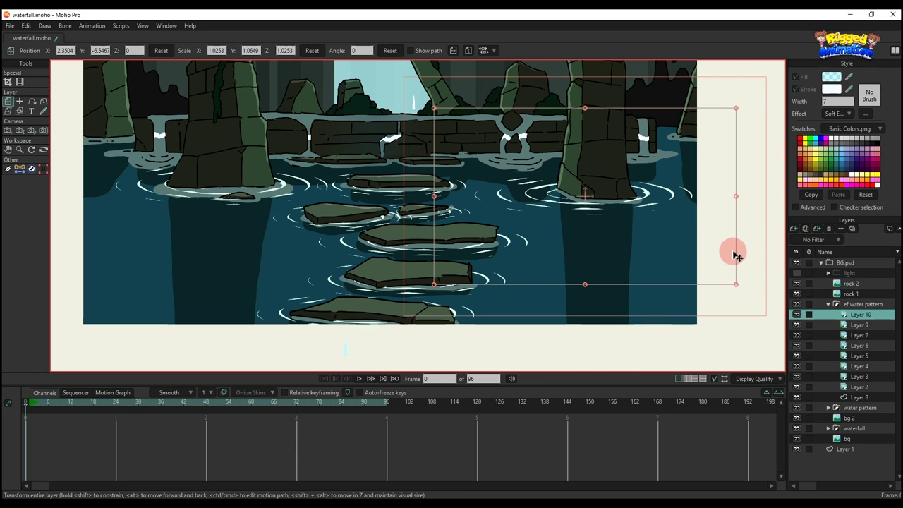
drag(737, 286, 658, 213)
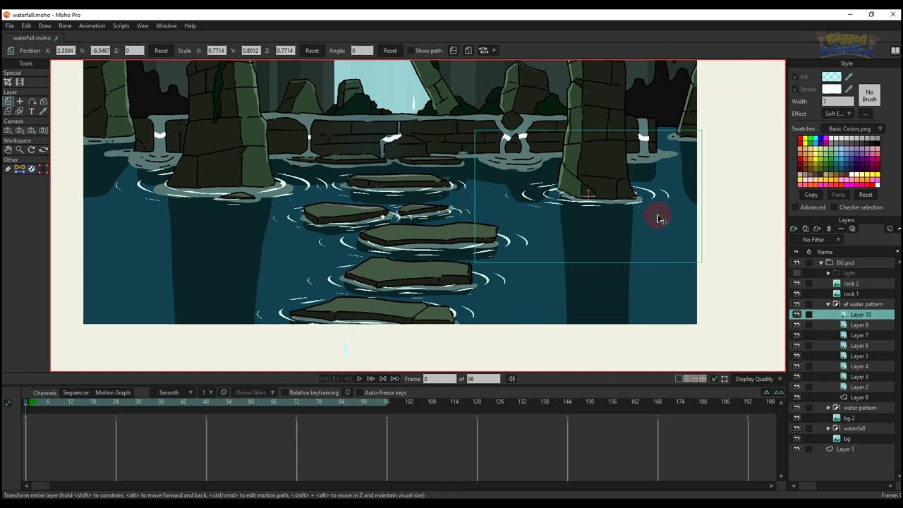
drag(588, 266, 618, 228)
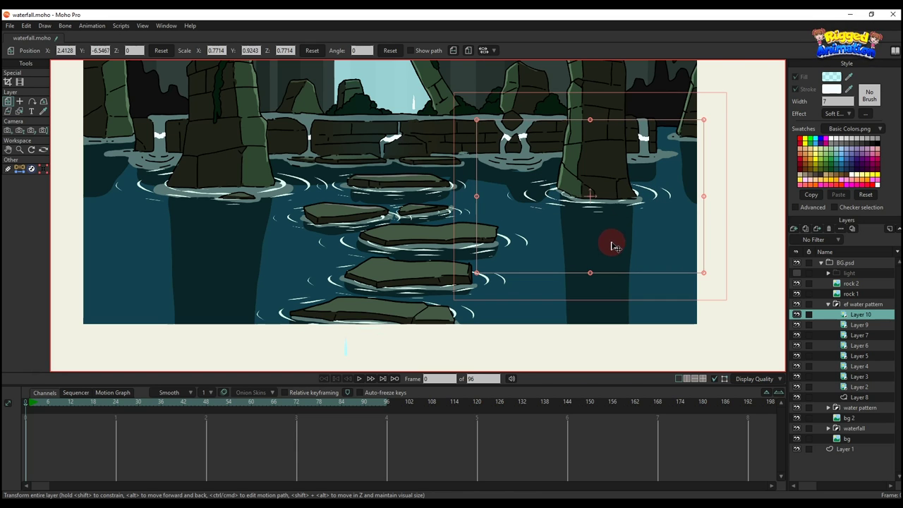
mouse_move(593, 275)
mouse_down()
mouse_move(606, 284)
mouse_move(605, 268)
mouse_up()
drag(620, 207, 629, 212)
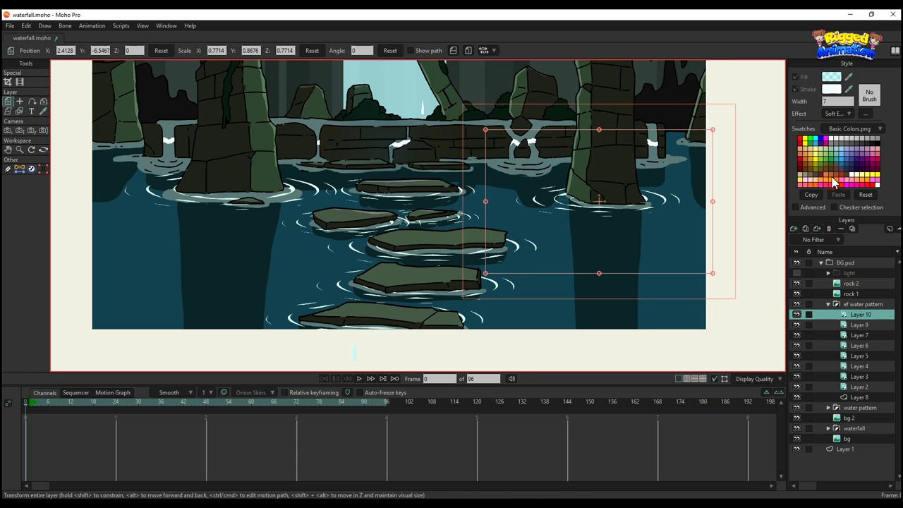
drag(496, 216, 562, 232)
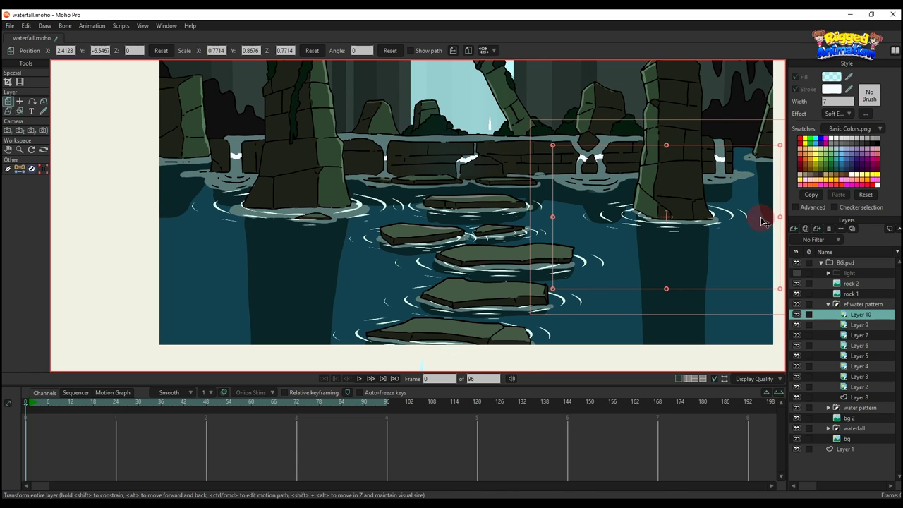
Duplicate the right pillar's ripple layer and move the copy down the layer stack to just above Layer 2
click(794, 230)
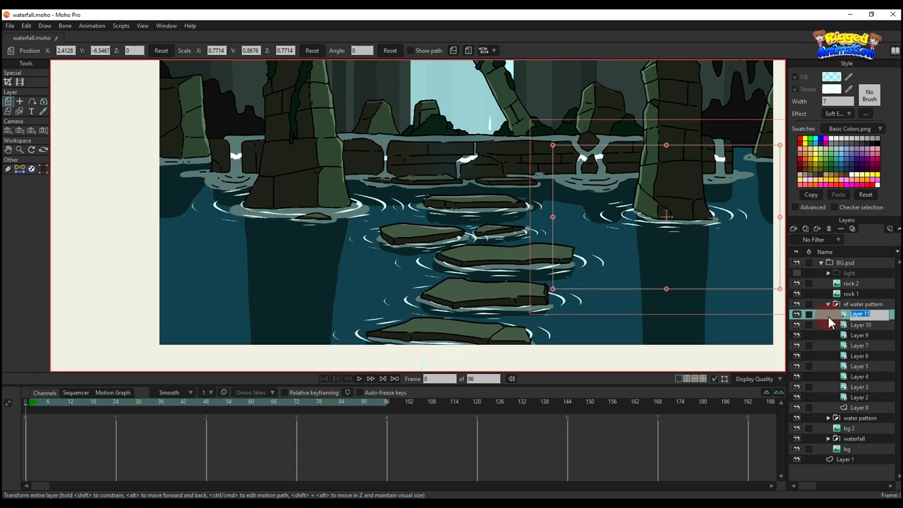
click(862, 316)
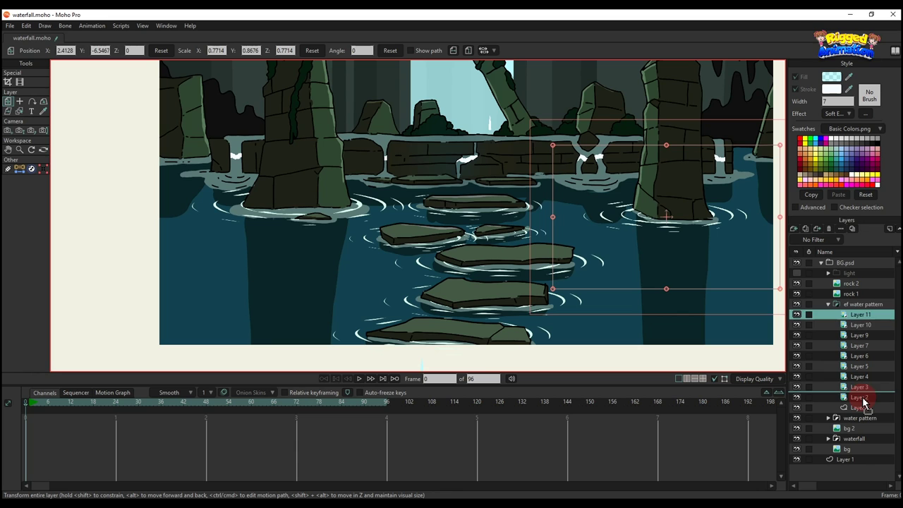
drag(865, 404, 863, 392)
Place the ripple copy along the waterline of the back wall and stretch it to about 2.83 wide and 0.87 high
drag(631, 207, 505, 173)
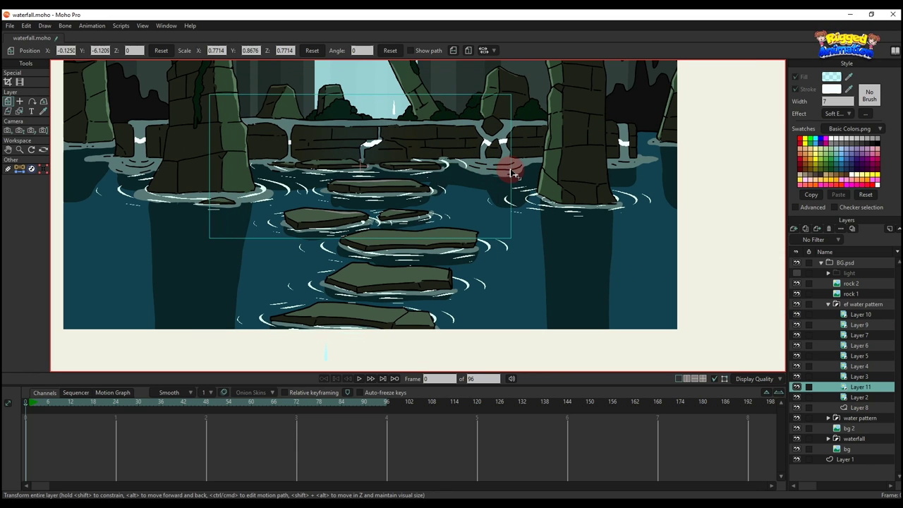
drag(426, 168, 780, 178)
drag(441, 181, 506, 182)
mouse_move(561, 196)
mouse_down()
mouse_move(551, 194)
mouse_move(560, 199)
mouse_up()
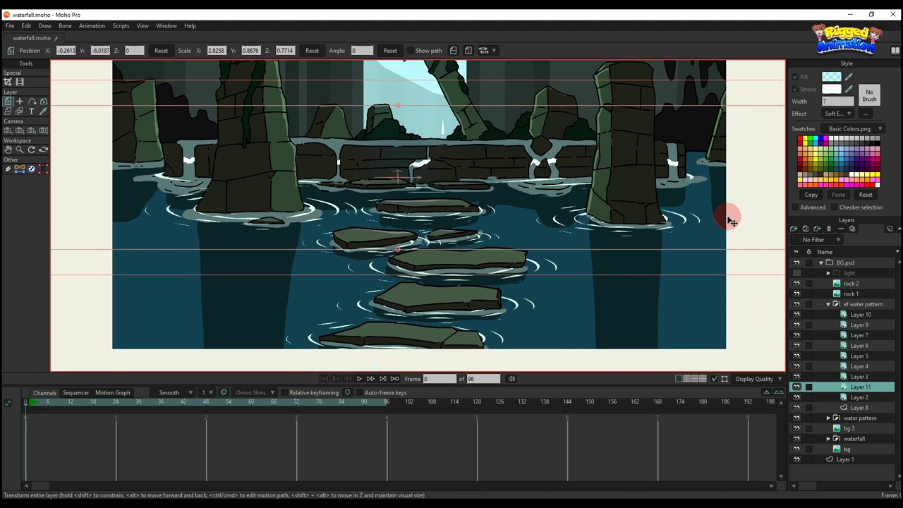
drag(709, 217, 643, 210)
mouse_move(744, 240)
mouse_down()
mouse_move(752, 240)
mouse_move(740, 242)
mouse_up()
key(ctrl+z)
key(ctrl+z)
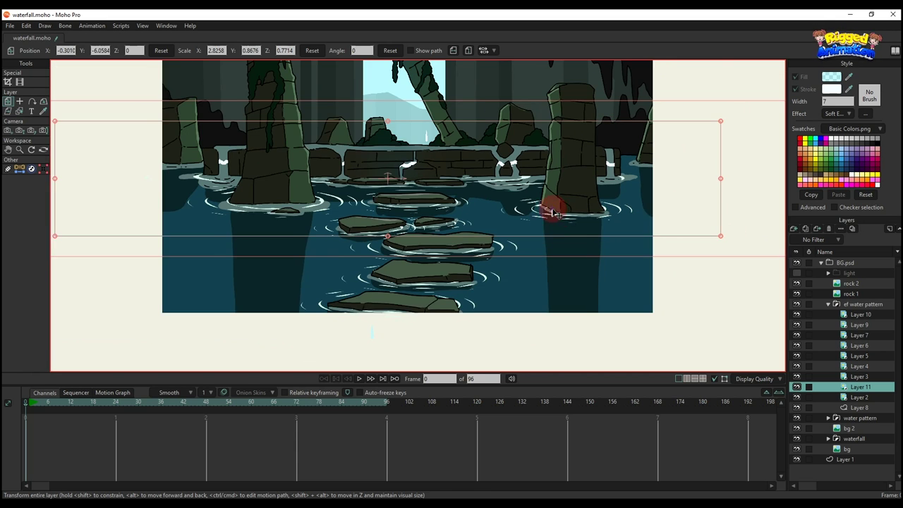
Duplicate the right pillar's ripple layer onto the partial pillar at the scene's right edge and scale it to about 0.36 by 0.40
click(805, 229)
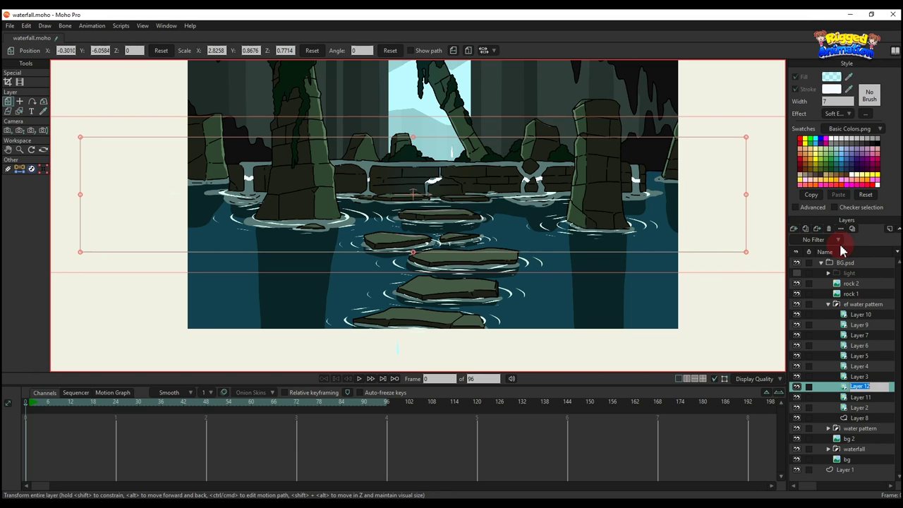
click(829, 230)
click(855, 315)
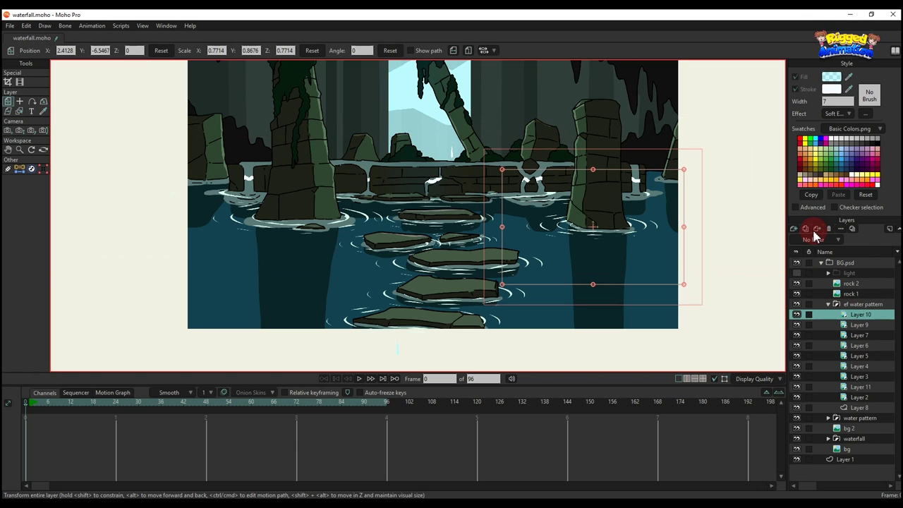
drag(565, 221, 645, 178)
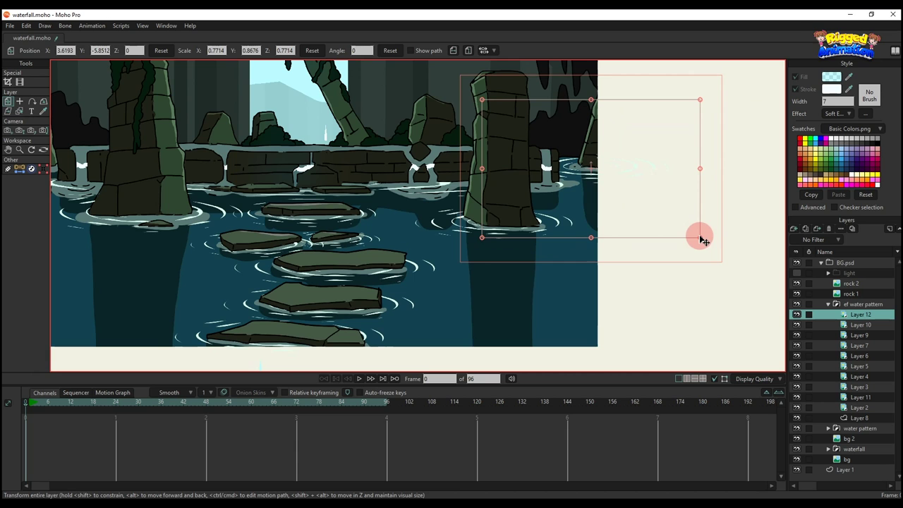
drag(699, 238, 659, 218)
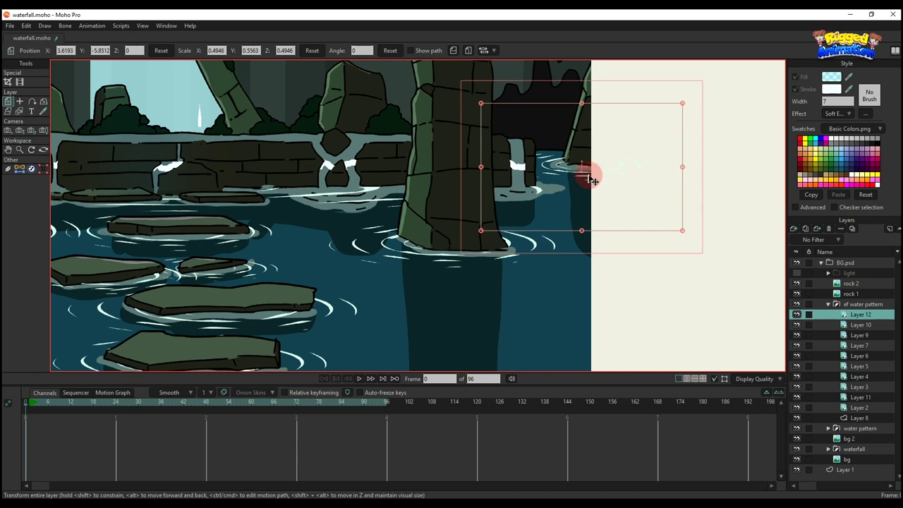
drag(588, 175, 595, 171)
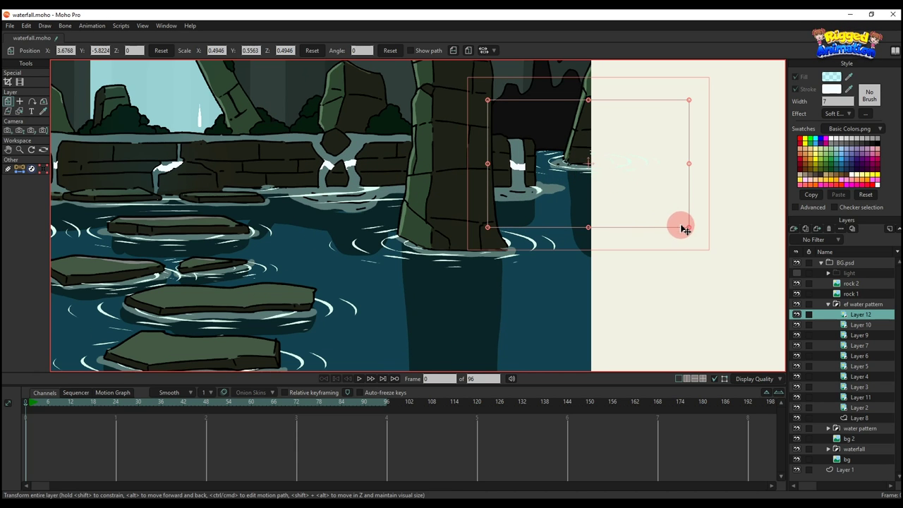
drag(689, 229, 602, 176)
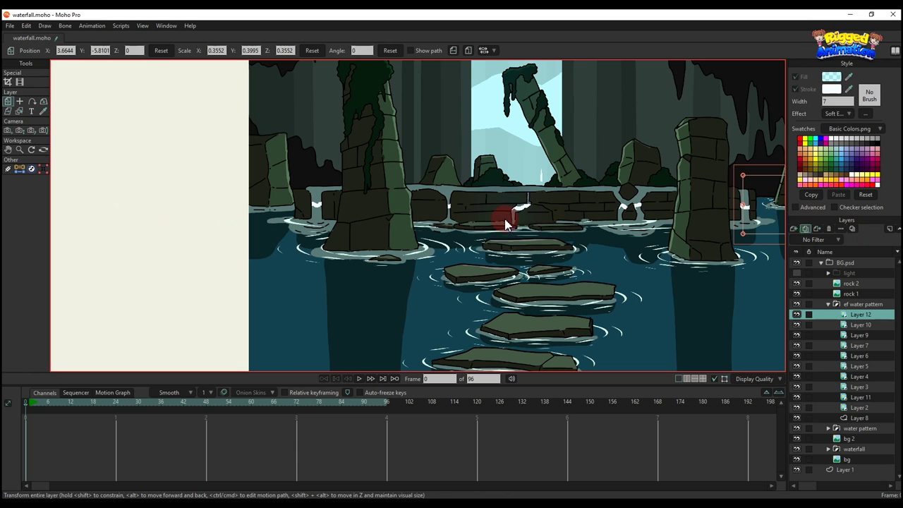
Place another ripple copy around the pillar at the scene's left edge and scale it to about 0.63 by 0.71
drag(764, 205, 242, 202)
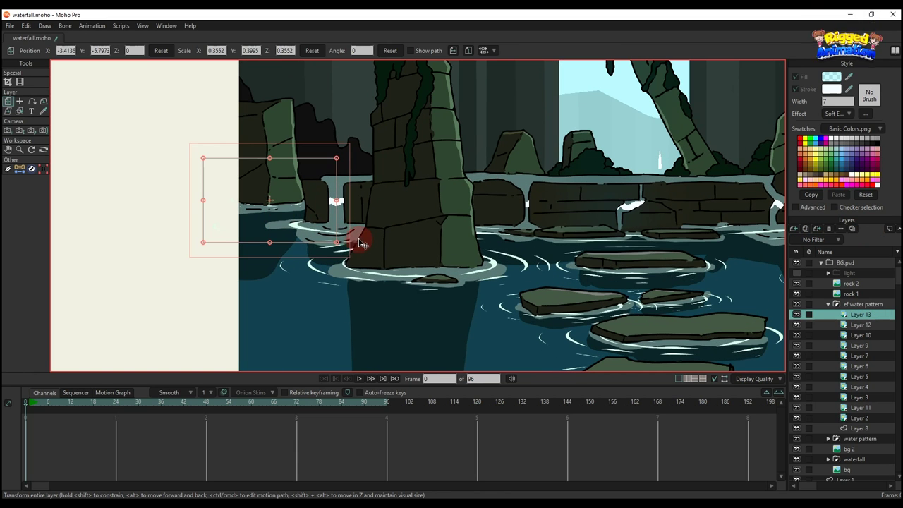
drag(337, 246, 280, 190)
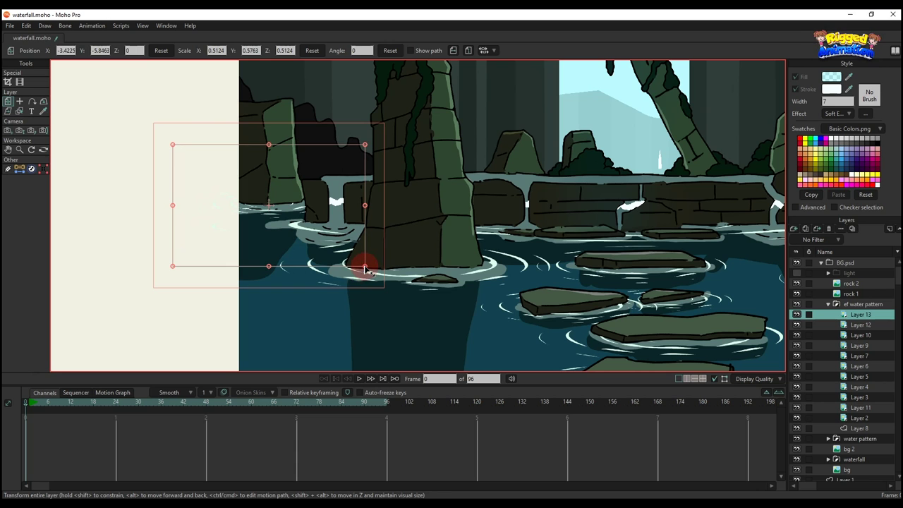
drag(365, 268, 331, 238)
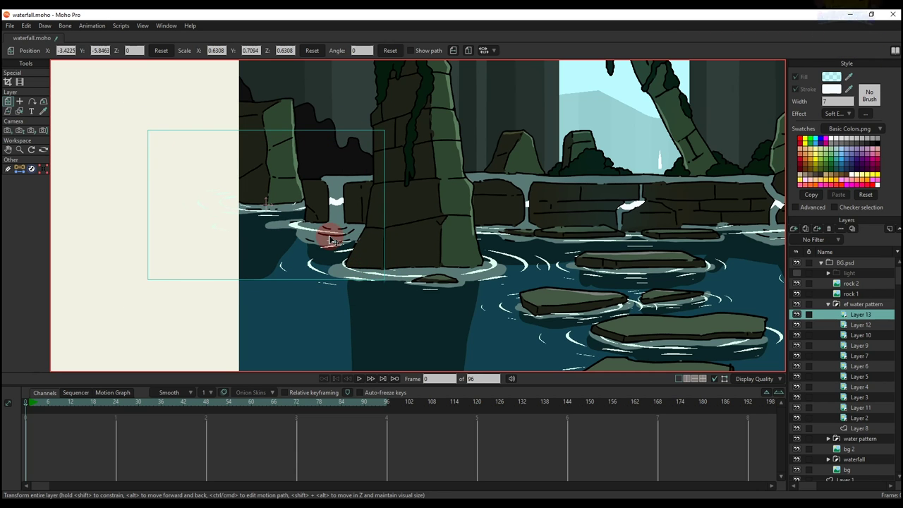
scroll(332, 239, down, 4)
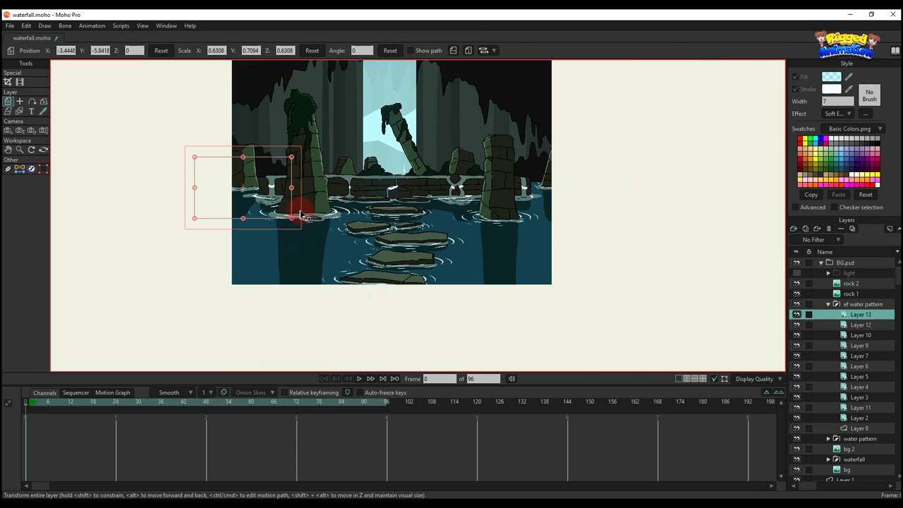
Go through the layers in the ef water pattern group and compare their loop timing on the timeline
click(857, 305)
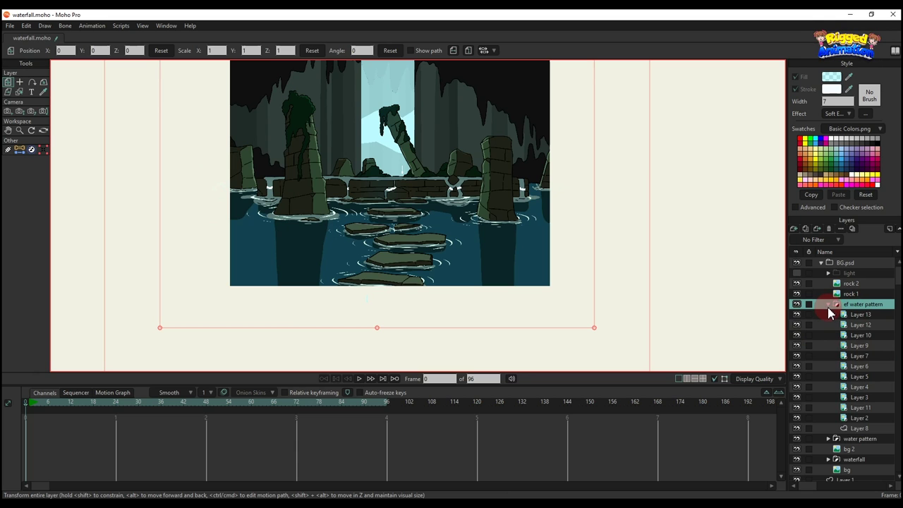
click(828, 304)
click(828, 304)
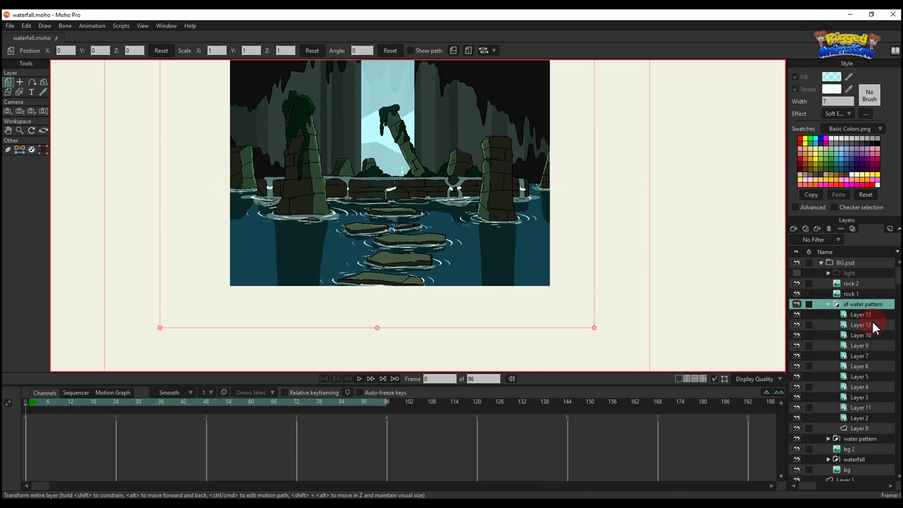
click(858, 315)
scroll(346, 201, up, 2)
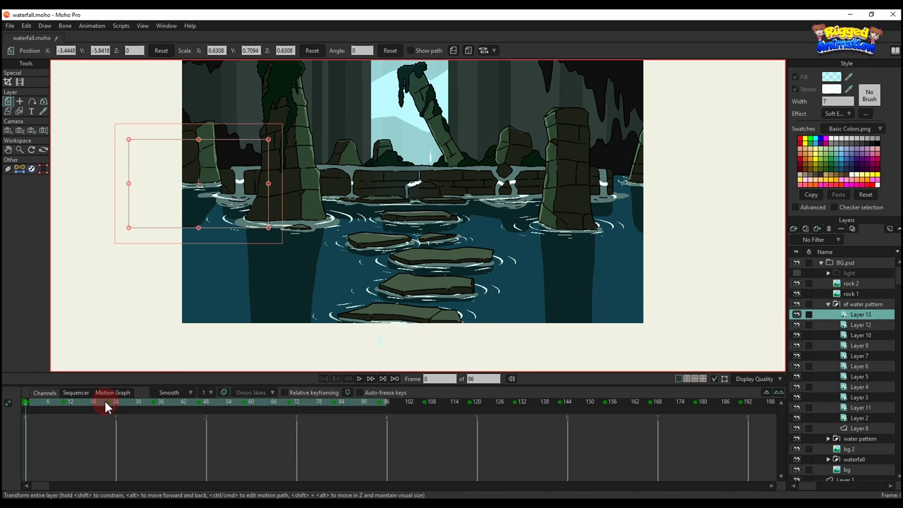
click(845, 324)
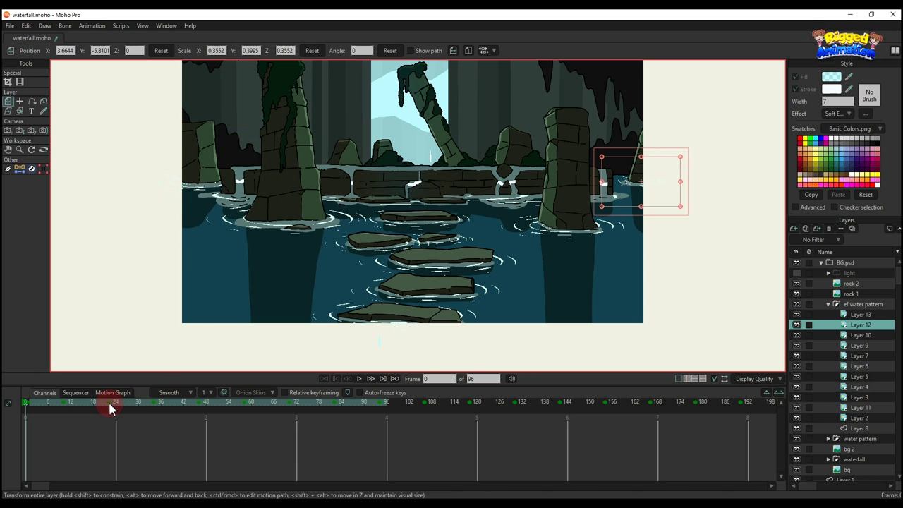
click(854, 336)
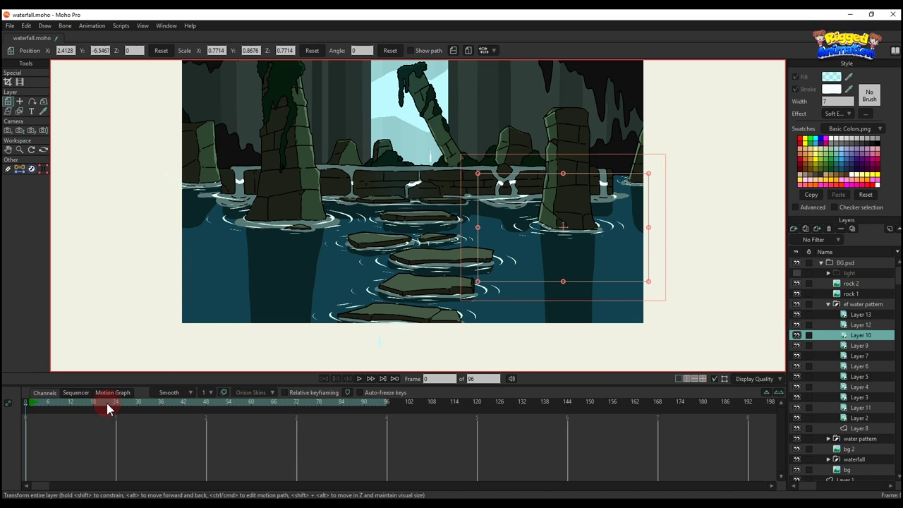
click(857, 345)
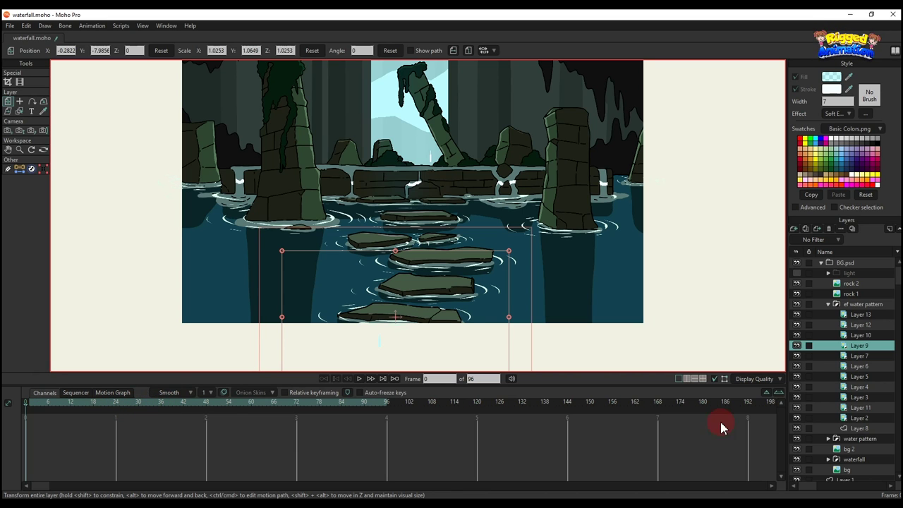
click(859, 388)
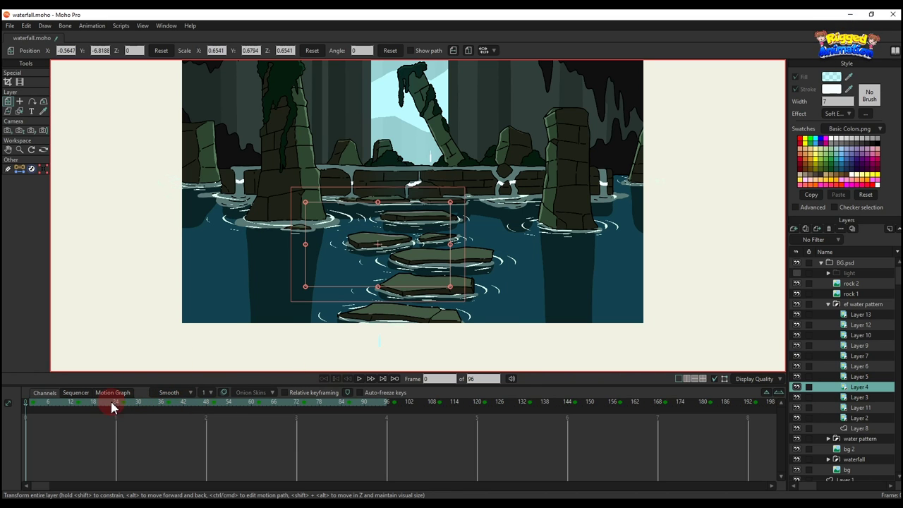
click(857, 409)
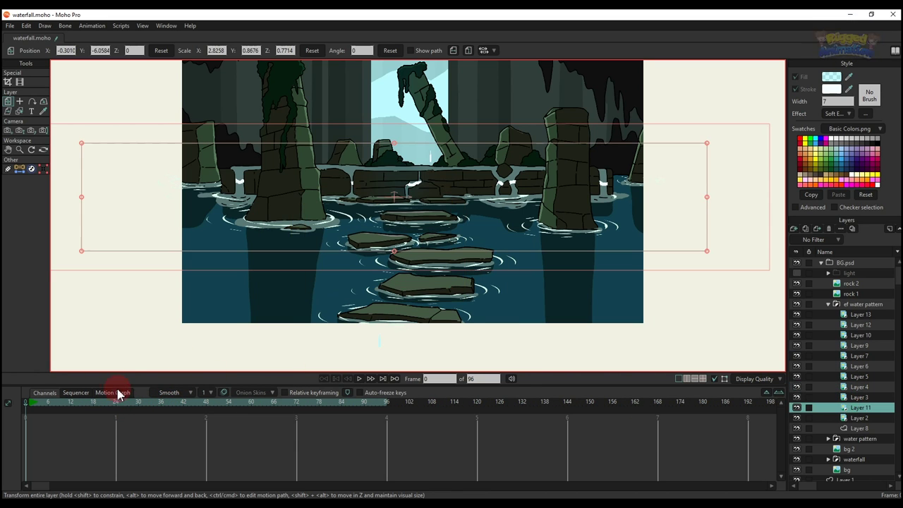
click(857, 418)
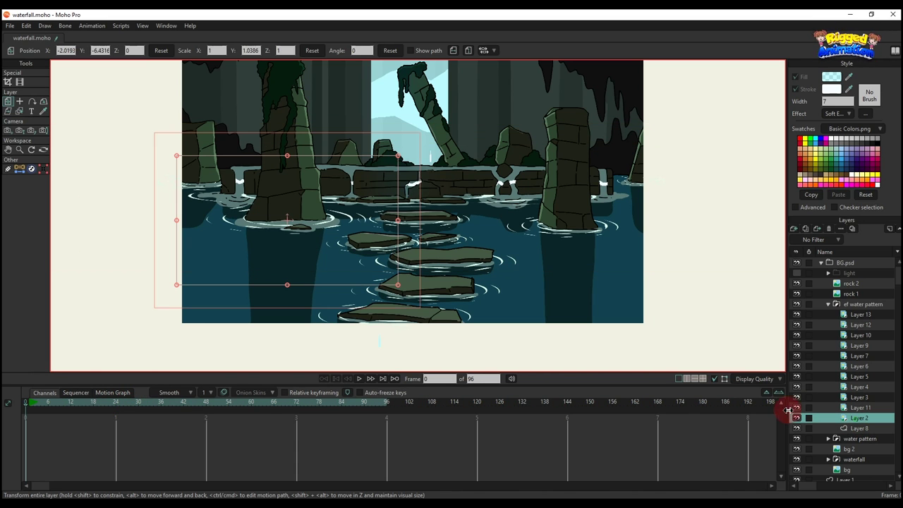
Play back the full ripple animation, collapse the ef water pattern group, and return to frame 0
click(849, 305)
key(space)
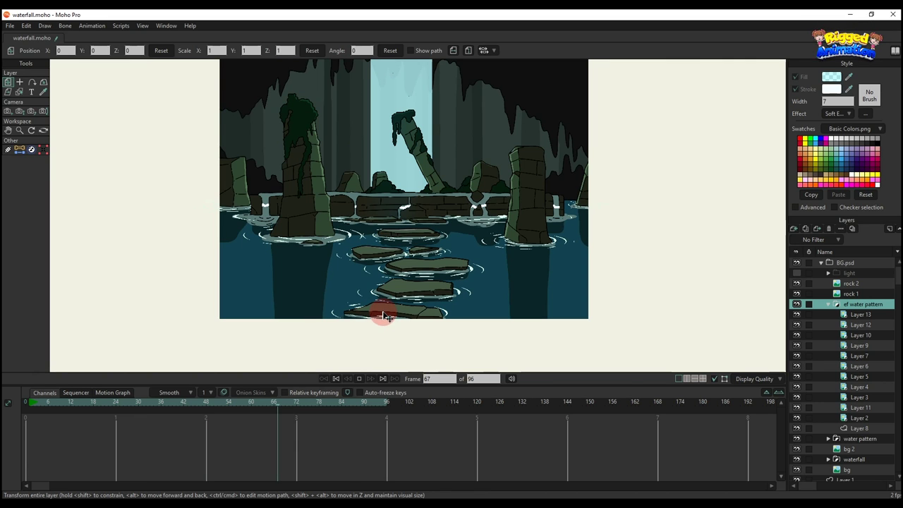
click(578, 366)
click(836, 311)
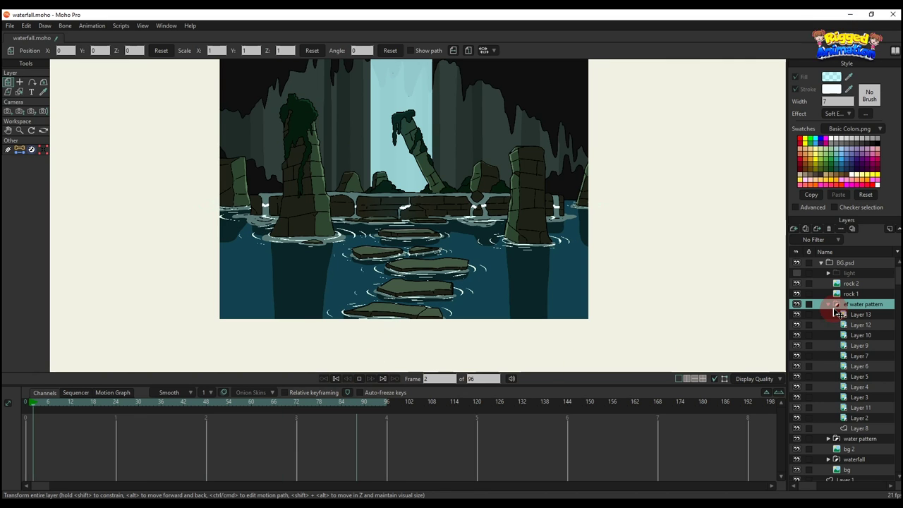
key(space)
click(827, 306)
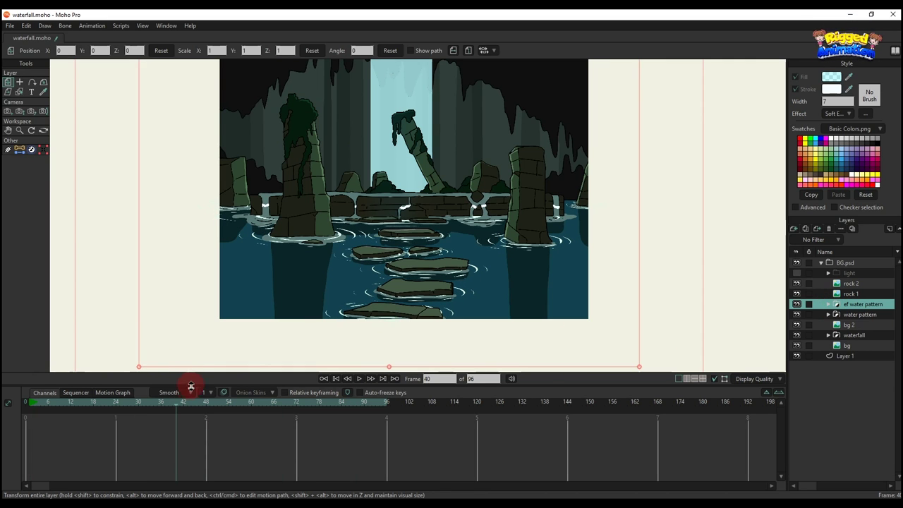
click(25, 403)
Show the light group over the whole scene to check its glow and hide it again
scroll(252, 308, down, 1)
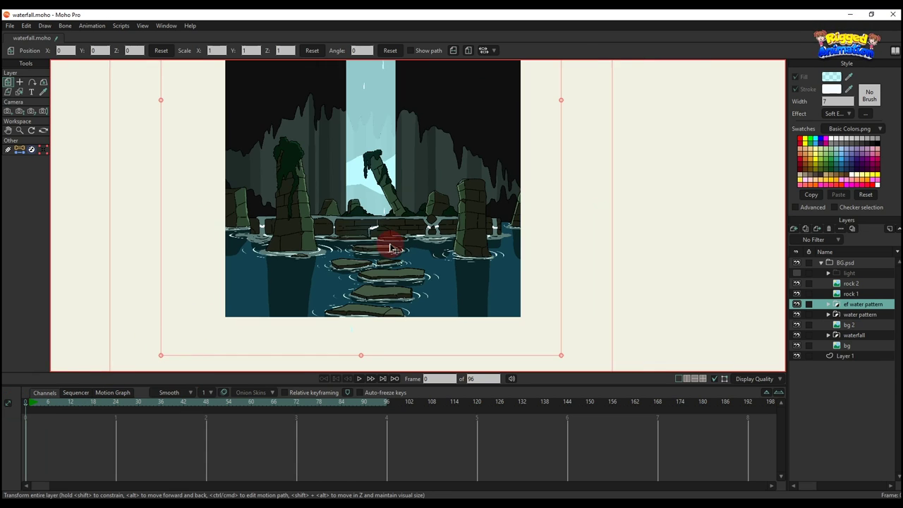
drag(391, 248, 431, 284)
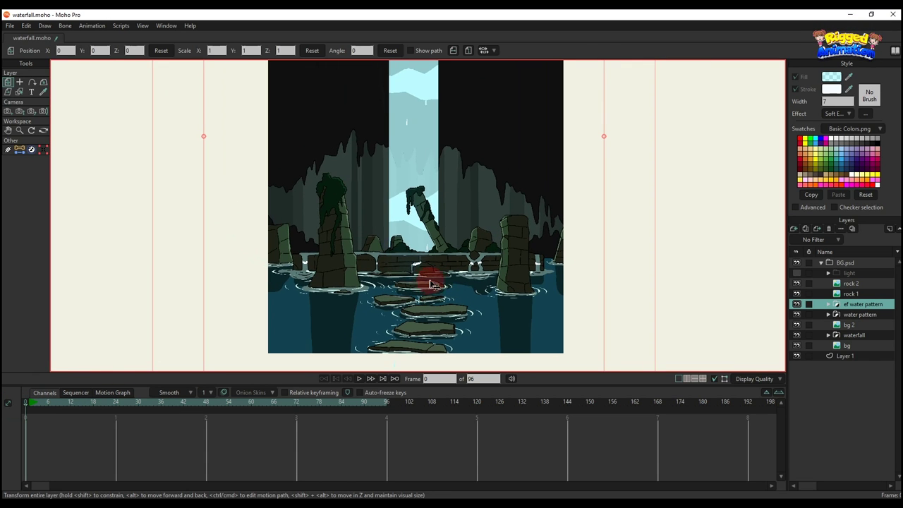
click(796, 272)
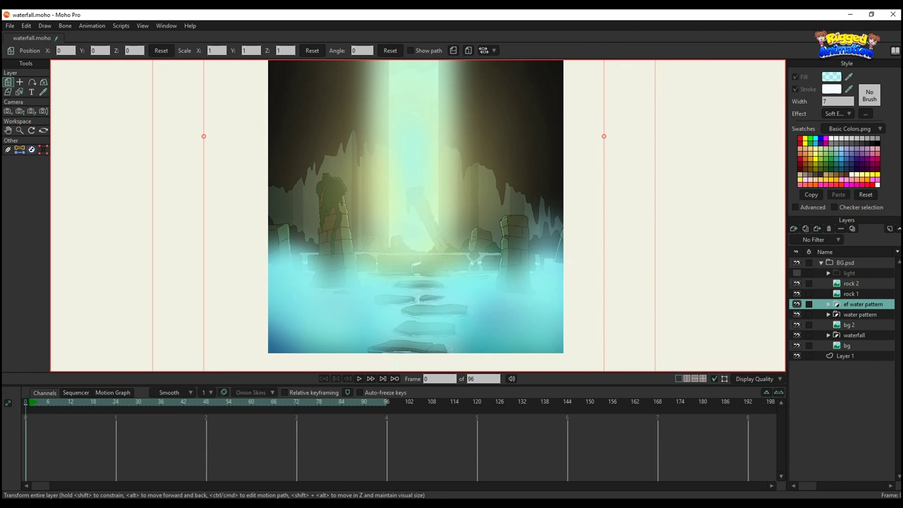
click(823, 273)
click(797, 273)
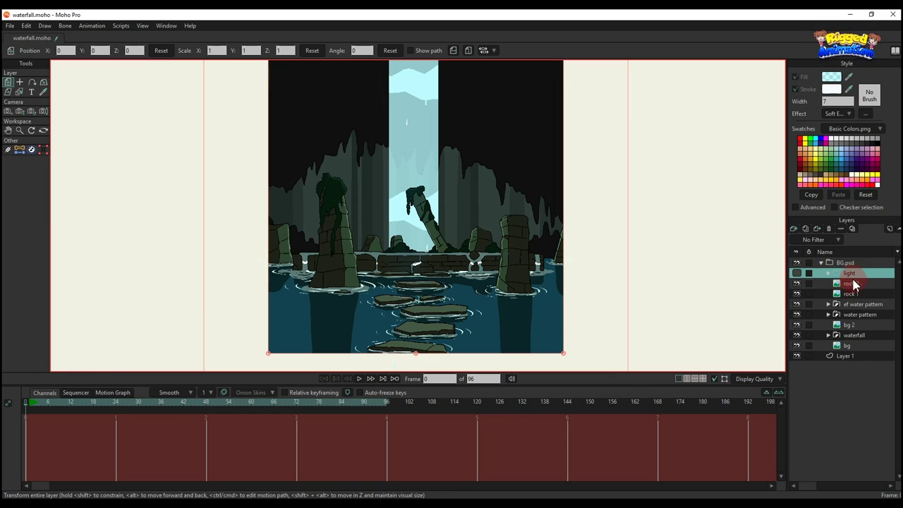
Add a new vector layer above the light group, put it in a group, and name that group spark light
click(792, 228)
click(803, 239)
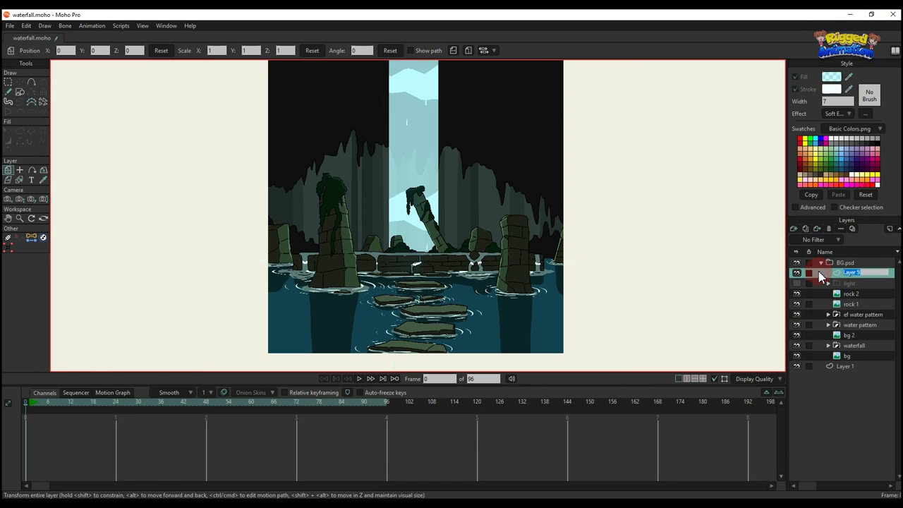
right_click(846, 276)
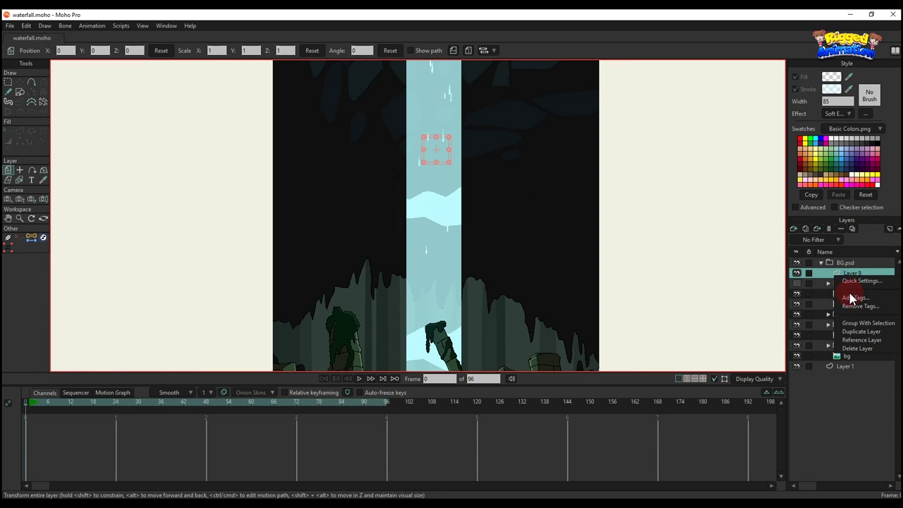
click(856, 322)
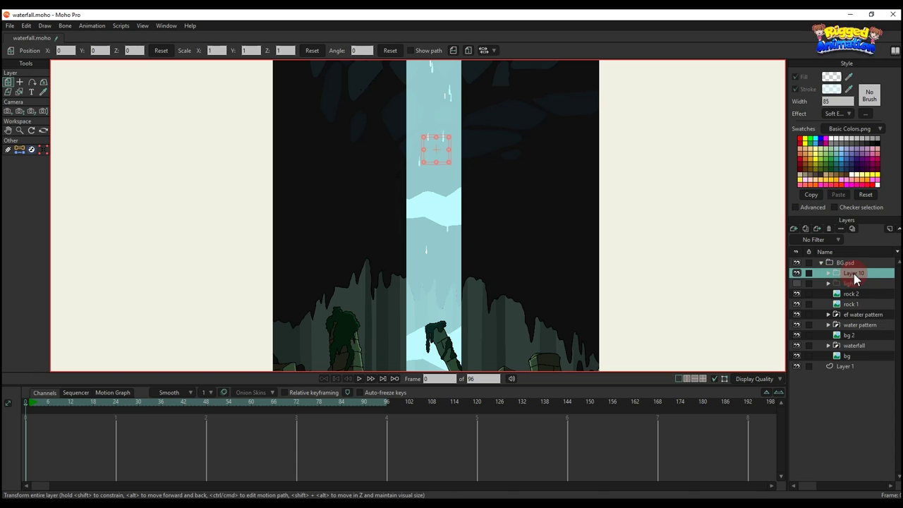
double_click(846, 274)
text(spark light)
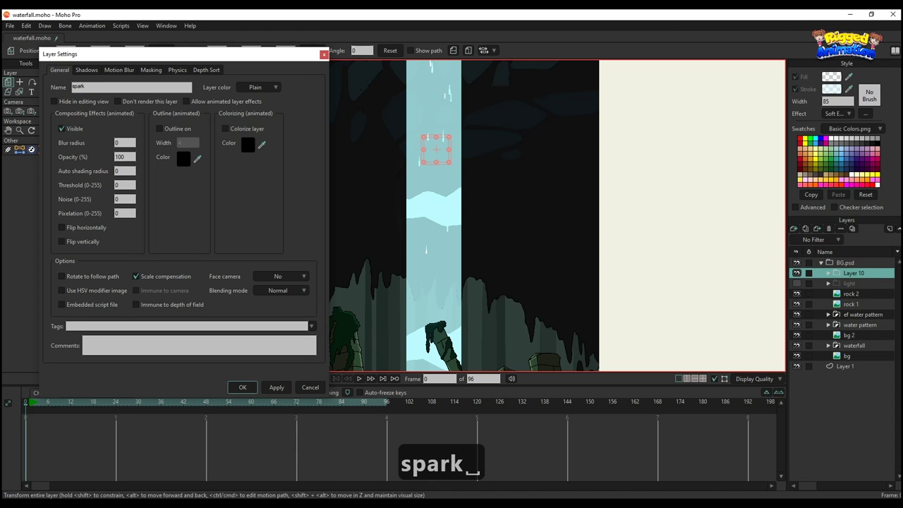
key(Return)
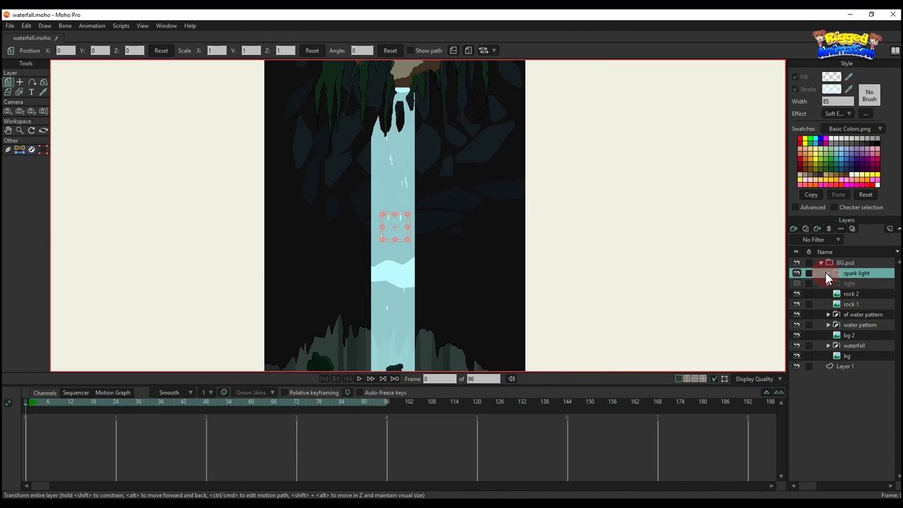
Draw a small circle over the waterfall on the vector layer inside the spark light group
click(828, 273)
click(858, 282)
click(21, 92)
scroll(375, 211, up, 3)
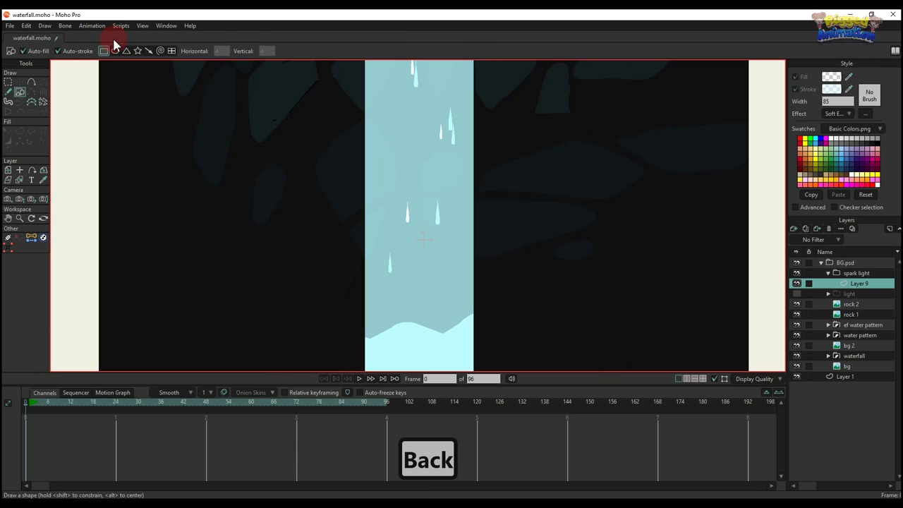
scroll(418, 238, up, 2)
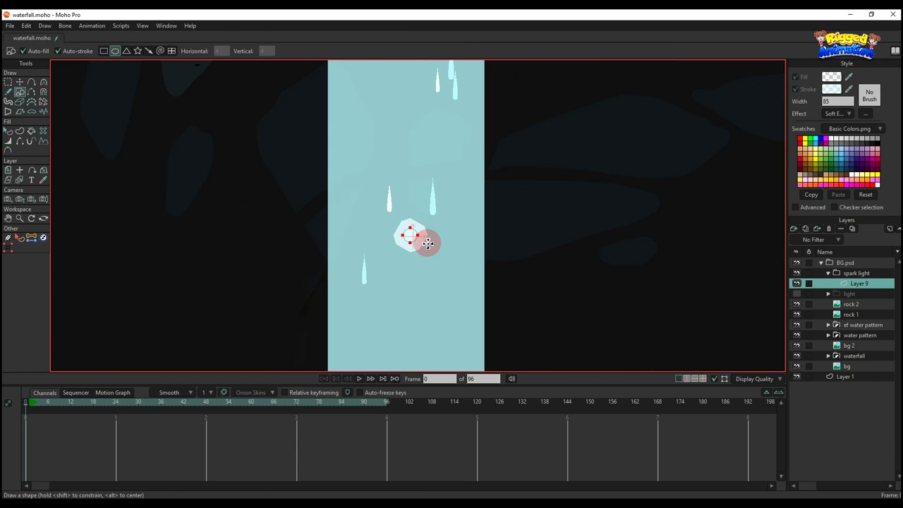
Remove the circle's stroke and give it an opaque cyan fill, 00FCFF with alpha 255
key(q)
scroll(416, 237, up, 3)
click(796, 89)
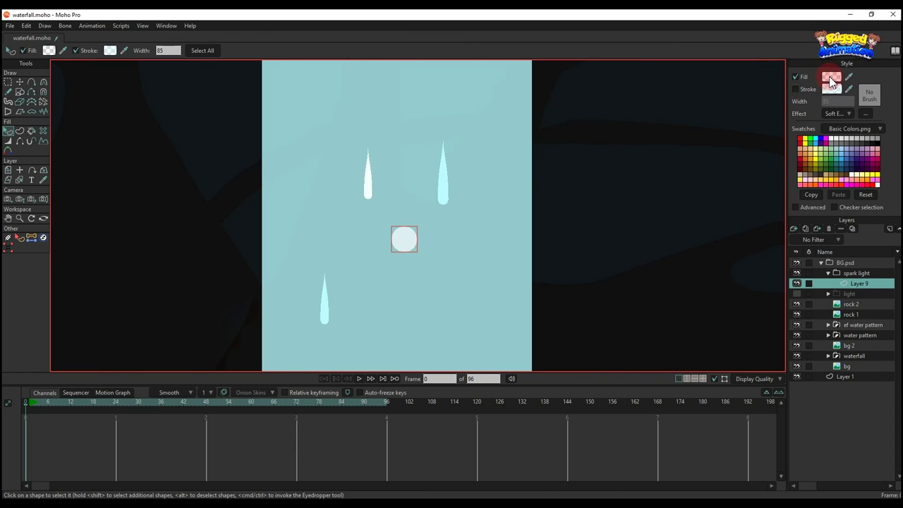
click(831, 76)
drag(712, 253, 786, 252)
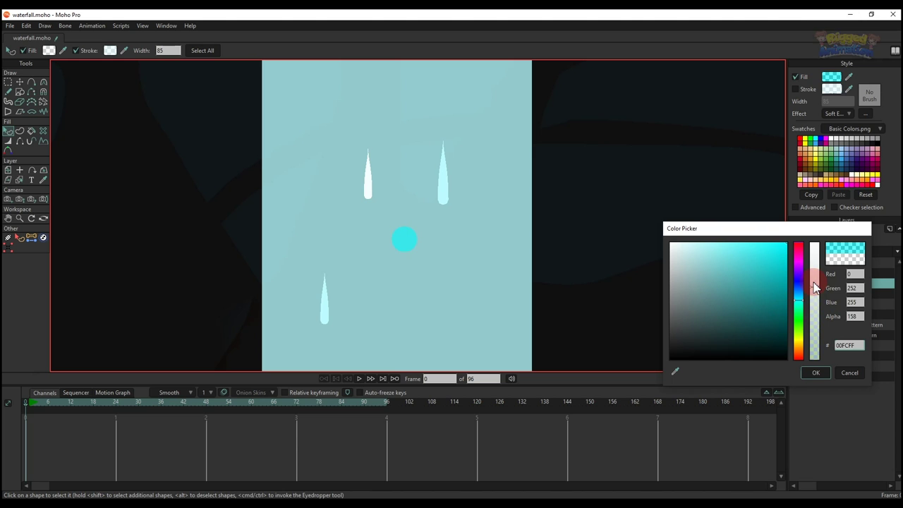
drag(814, 287, 815, 229)
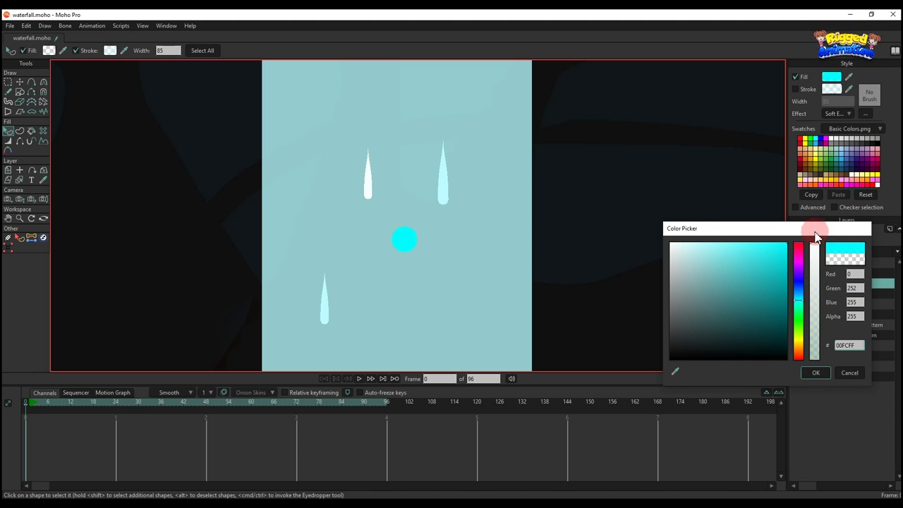
click(816, 373)
scroll(393, 240, up, 5)
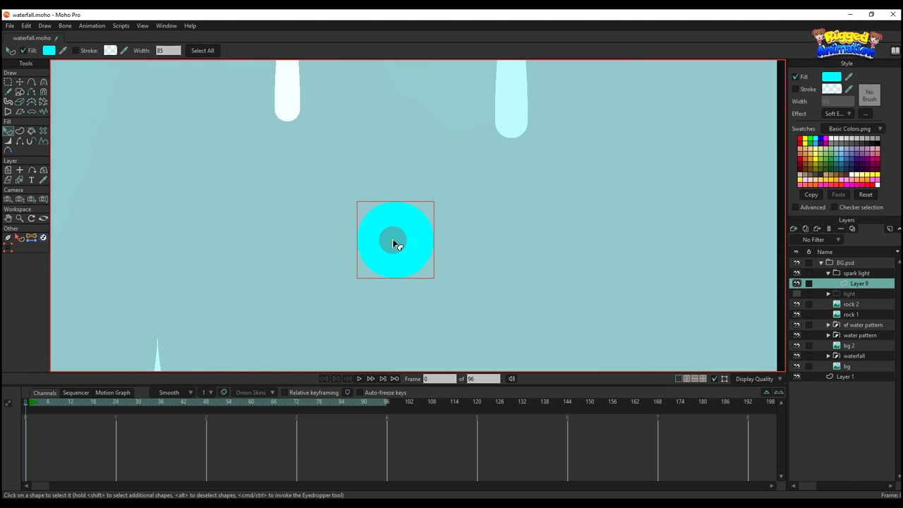
Check the available shape effects and the circle's Soft Edge settings
click(838, 114)
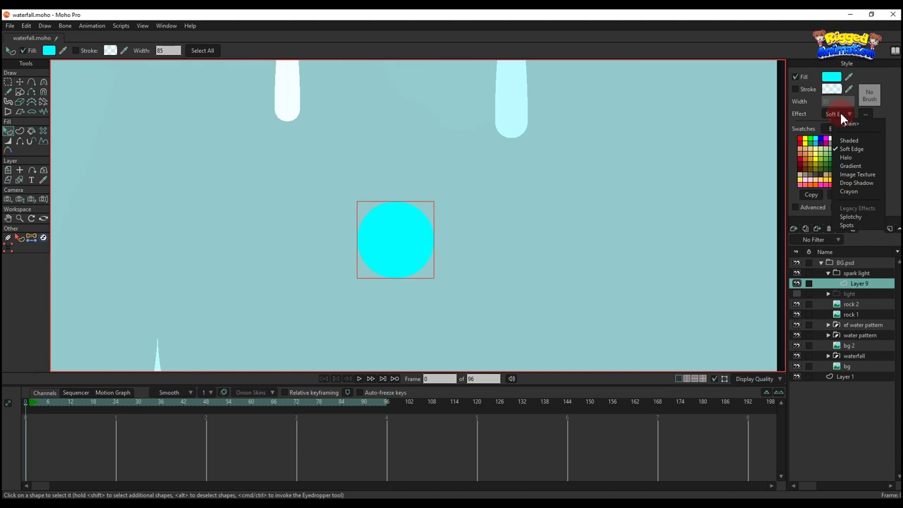
click(842, 117)
click(865, 113)
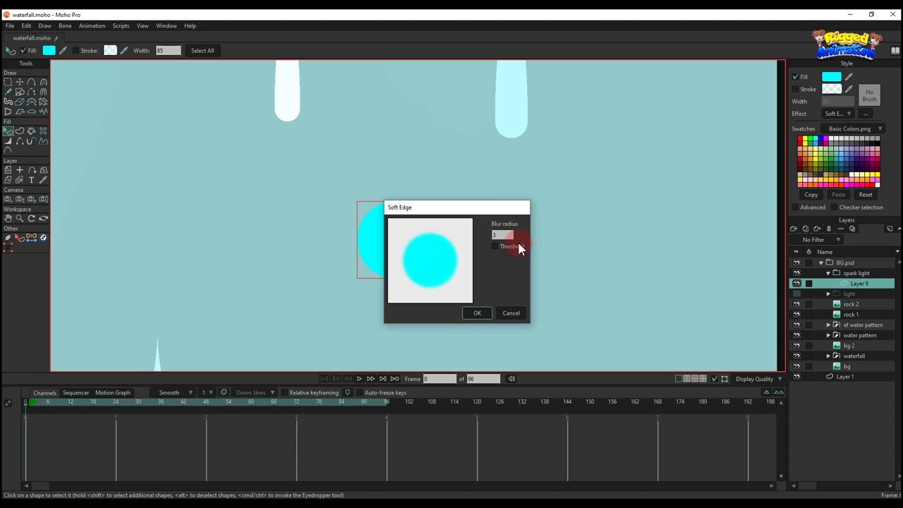
click(476, 312)
scroll(424, 237, down, 3)
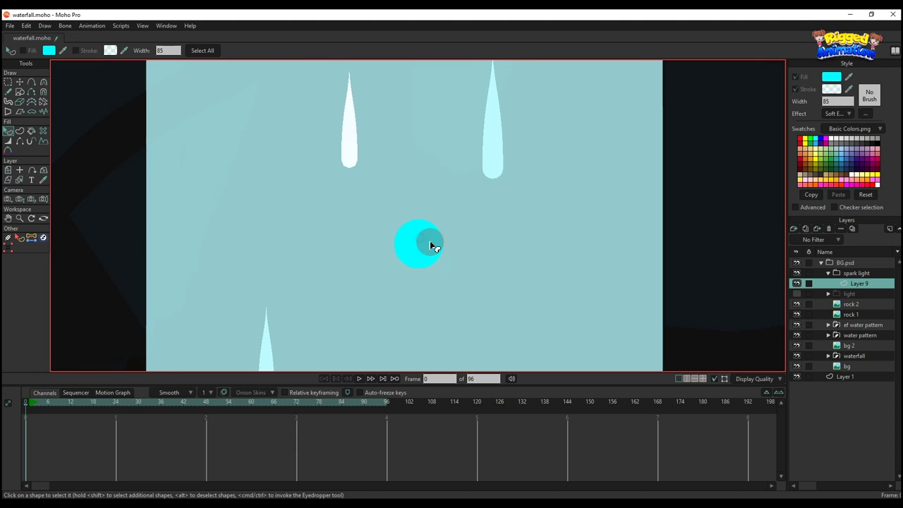
click(430, 240)
scroll(432, 244, up, 2)
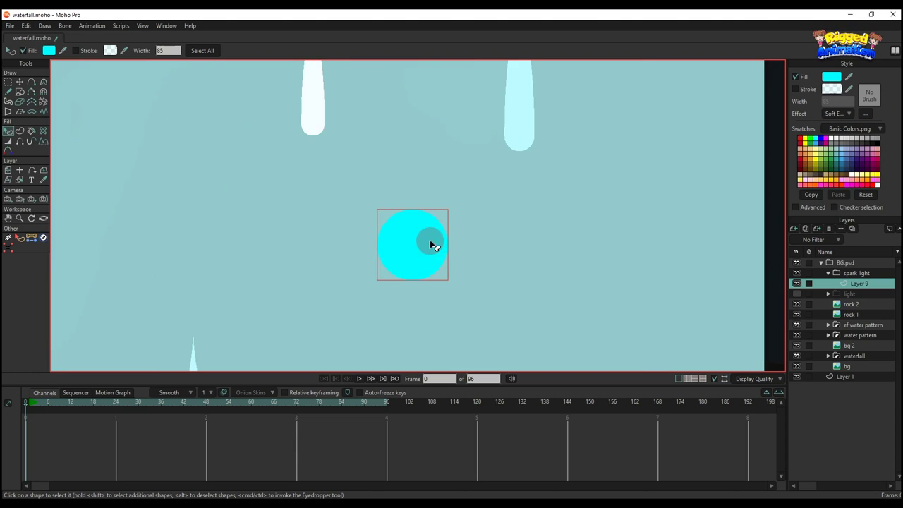
Center the circle's points on the layer origin at X 0 and Y 0
scroll(409, 238, up, 1)
key(t)
scroll(425, 221, up, 2)
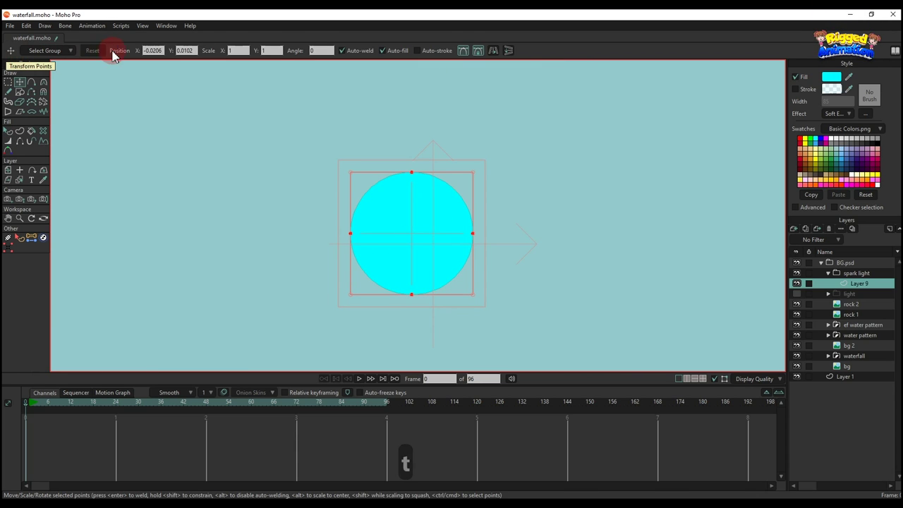
click(157, 51)
text(0)
click(185, 50)
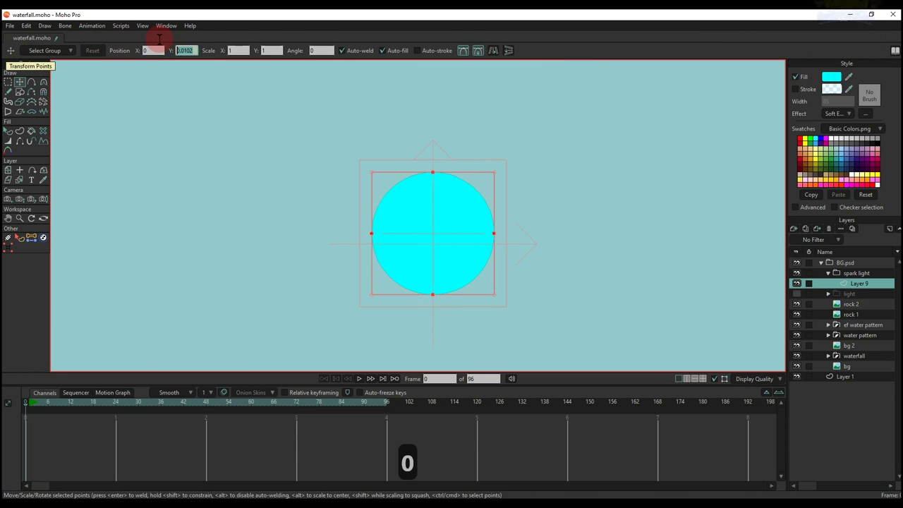
text(0)
key(Return)
Scale the cyan circle down around its center to suit the size of the whole scene
scroll(444, 210, down, 3)
scroll(444, 209, down, 4)
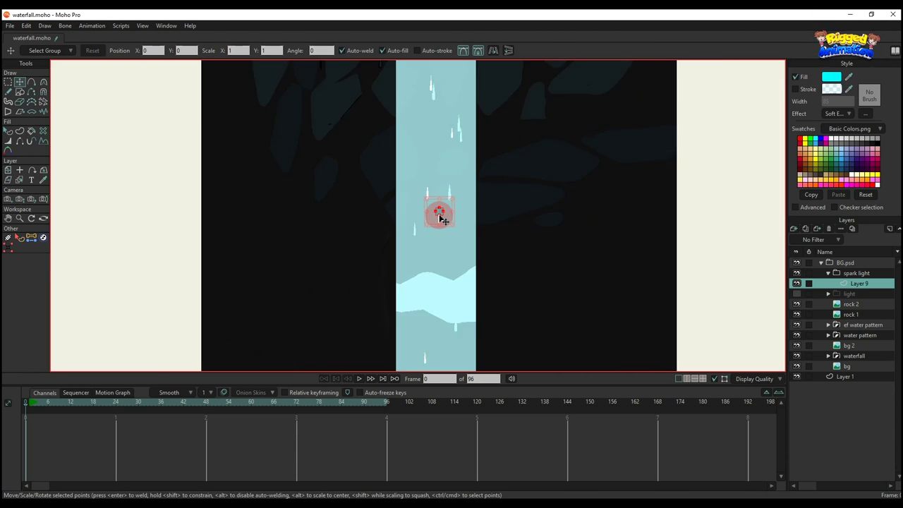
drag(453, 222, 444, 217)
scroll(446, 221, down, 5)
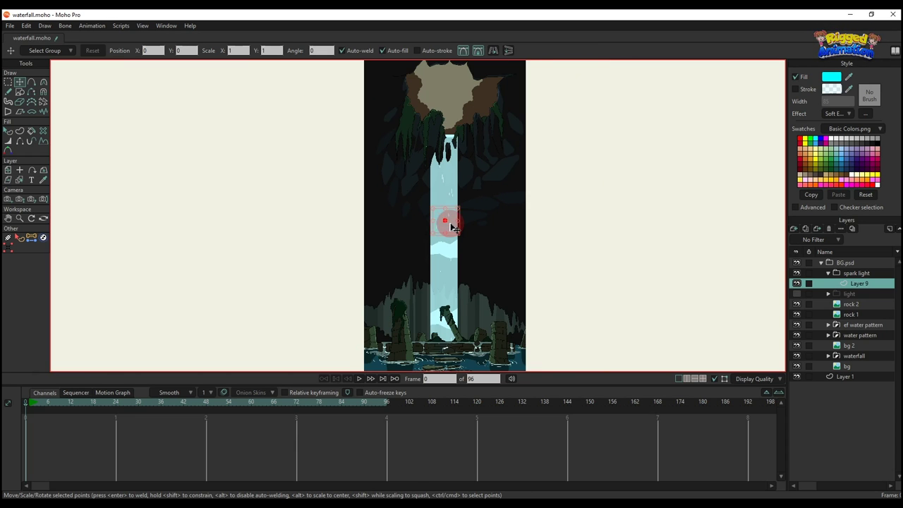
key(q)
scroll(578, 214, down, 3)
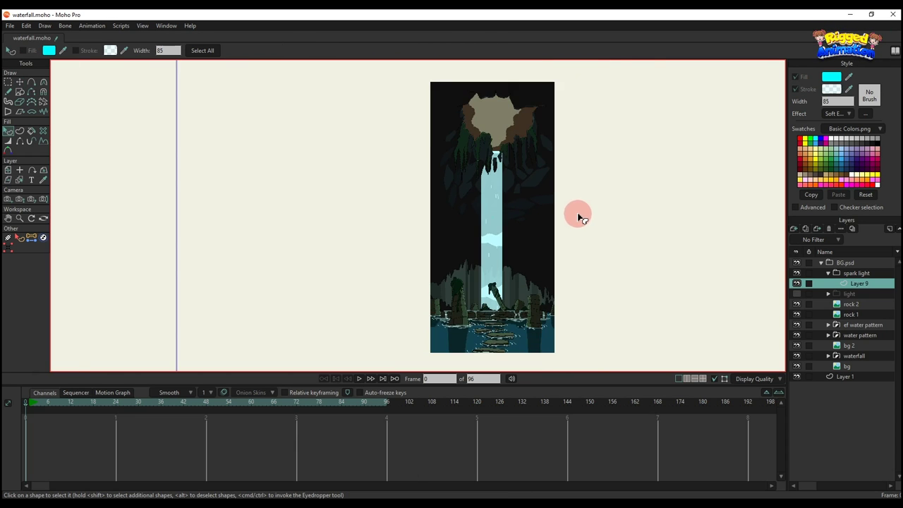
Paste a copy of the cyan circle in place and shrink it to about half the size around its center
scroll(461, 213, up, 4)
scroll(483, 158, up, 6)
scroll(479, 156, up, 4)
key(t)
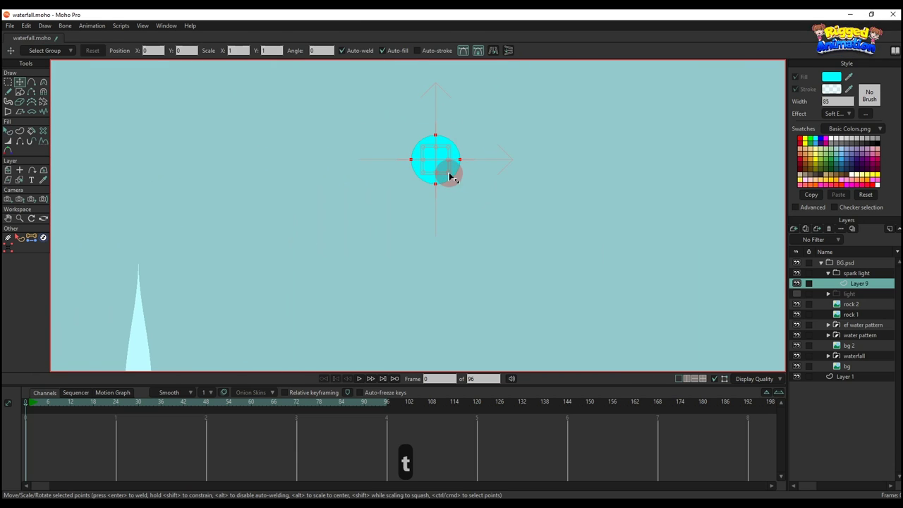
scroll(446, 172, up, 3)
key(q)
click(442, 157)
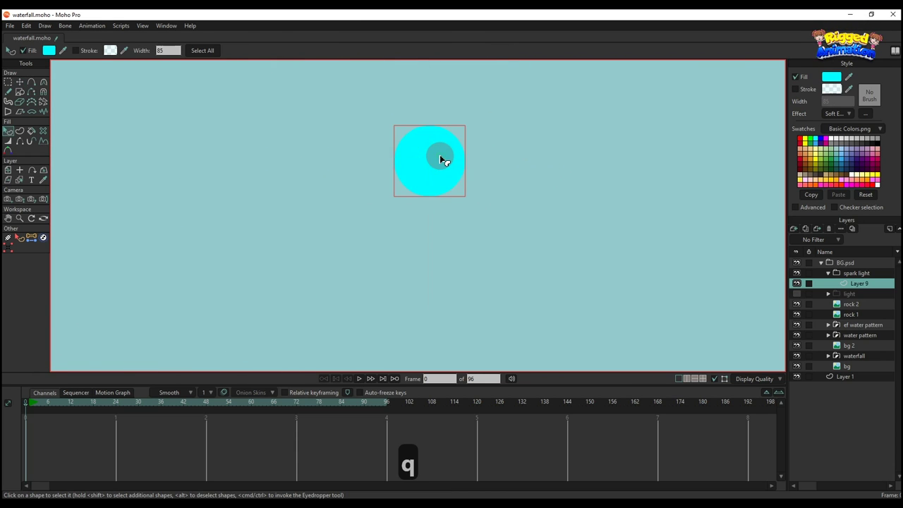
scroll(441, 157, up, 2)
key(t)
scroll(442, 187, up, 2)
key(ctrl+c)
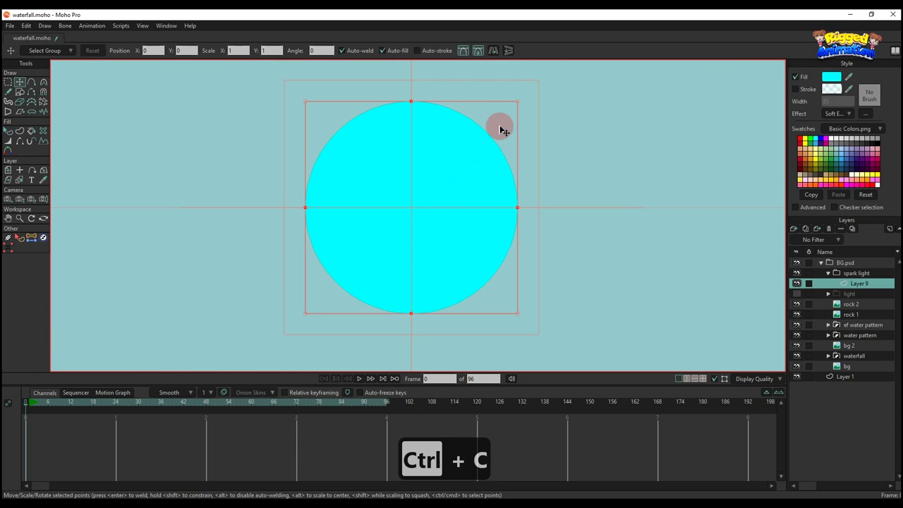
key(ctrl+v)
drag(516, 103, 465, 156)
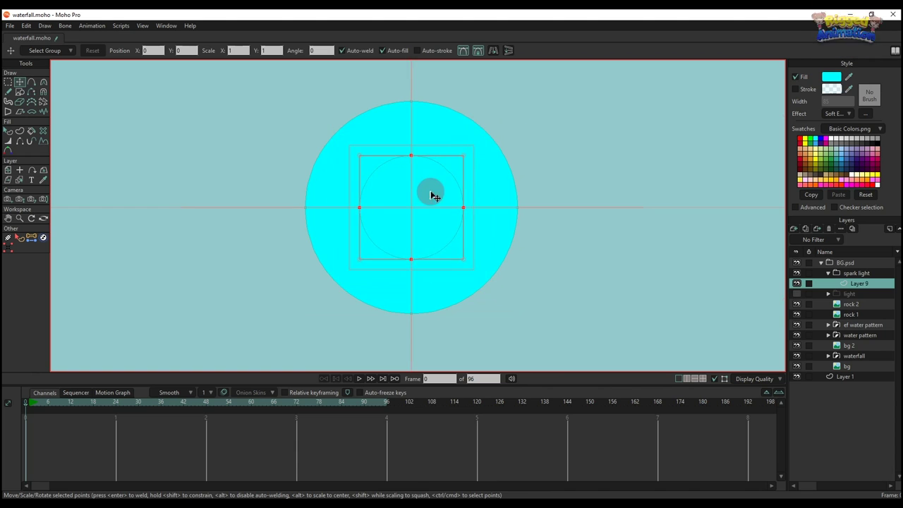
Fill the inner circle with white FFFFFF and enlarge it to about two thirds of the cyan circle's width
key(q)
click(830, 78)
drag(678, 252, 662, 237)
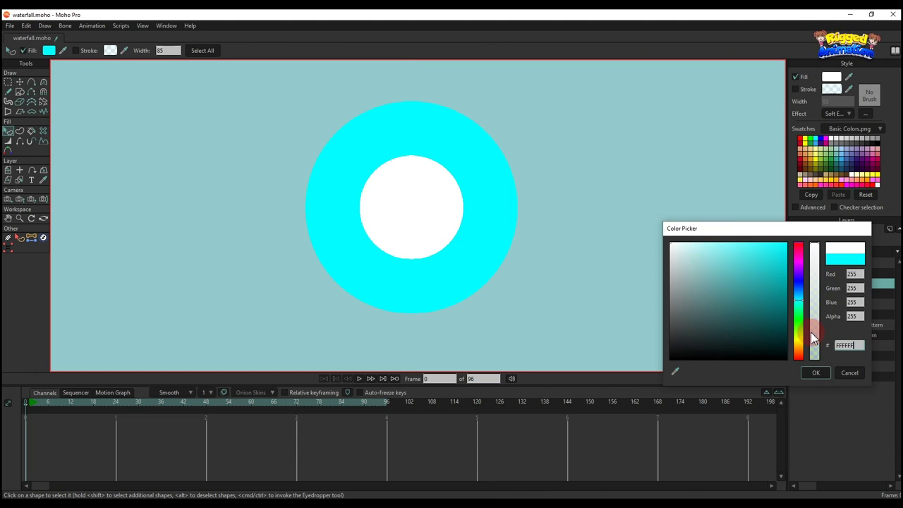
click(816, 373)
key(t)
scroll(418, 212, down, 2)
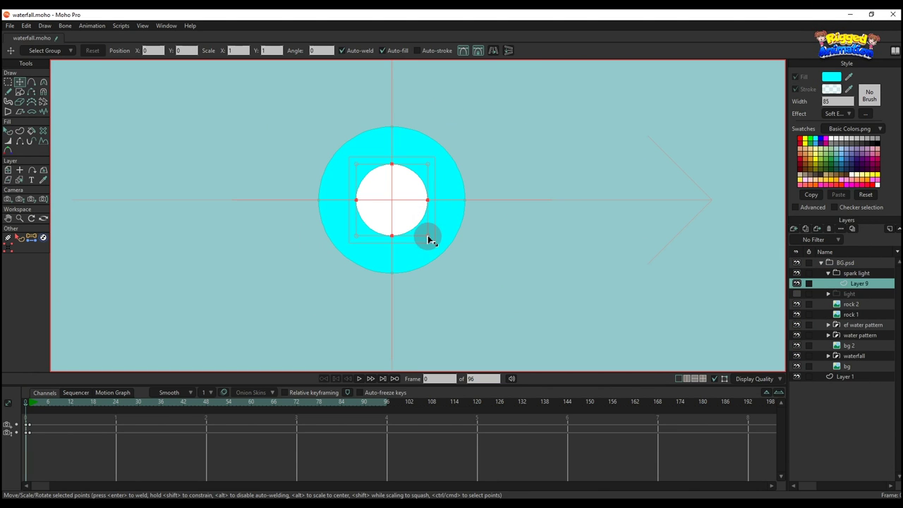
drag(427, 237, 449, 245)
key(q)
scroll(423, 203, down, 3)
Set the outer cyan circle's fill alpha to 200
key(w)
key(q)
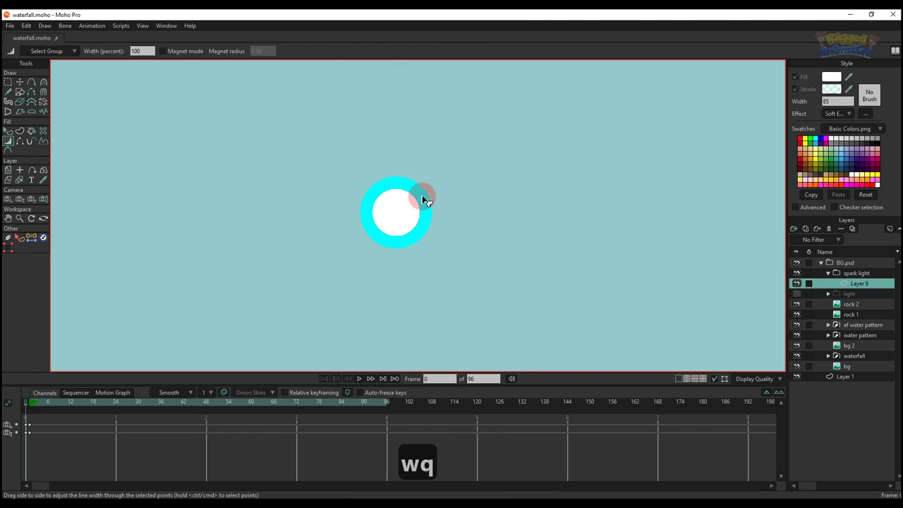
click(423, 197)
click(835, 78)
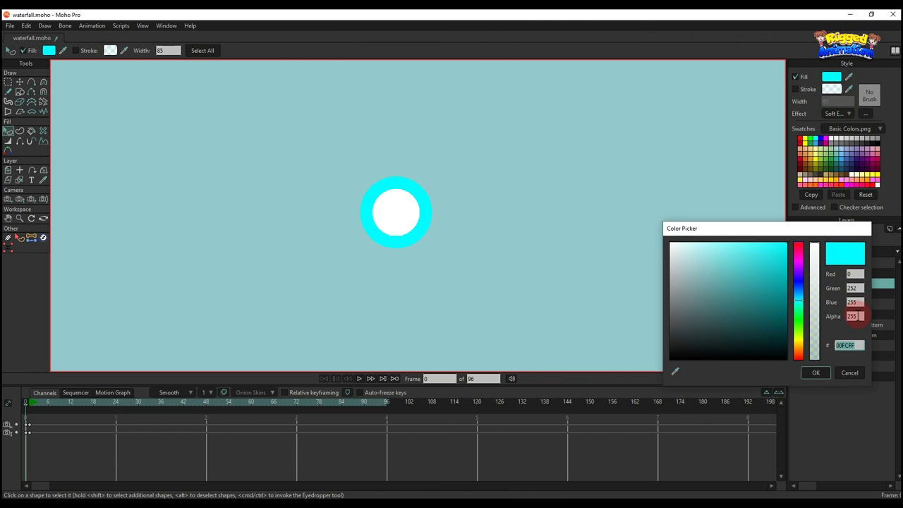
drag(858, 315, 820, 316)
text(200)
click(816, 371)
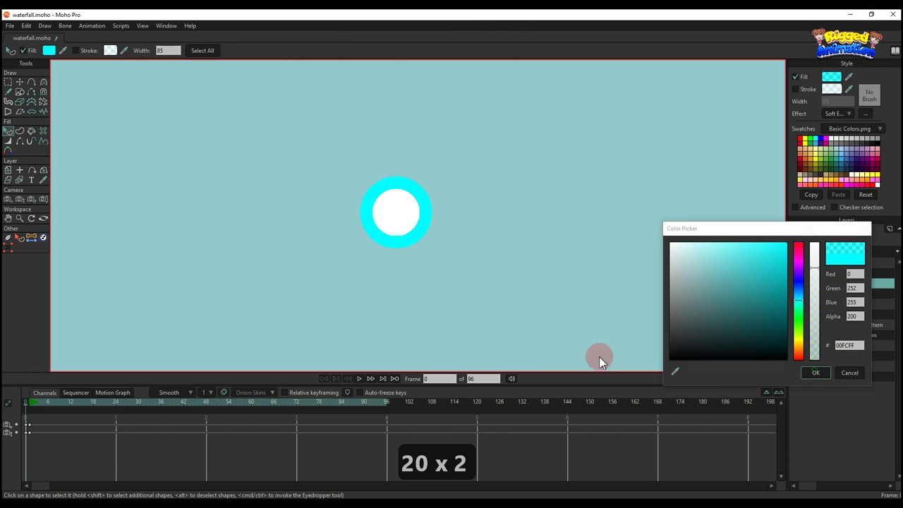
Set the inner white circle's fill alpha to 200
click(407, 212)
click(831, 77)
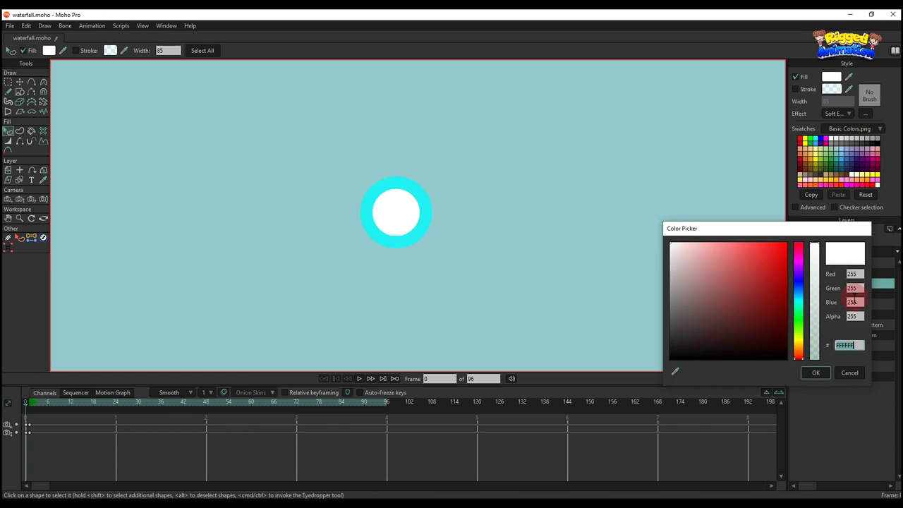
double_click(853, 315)
text(200)
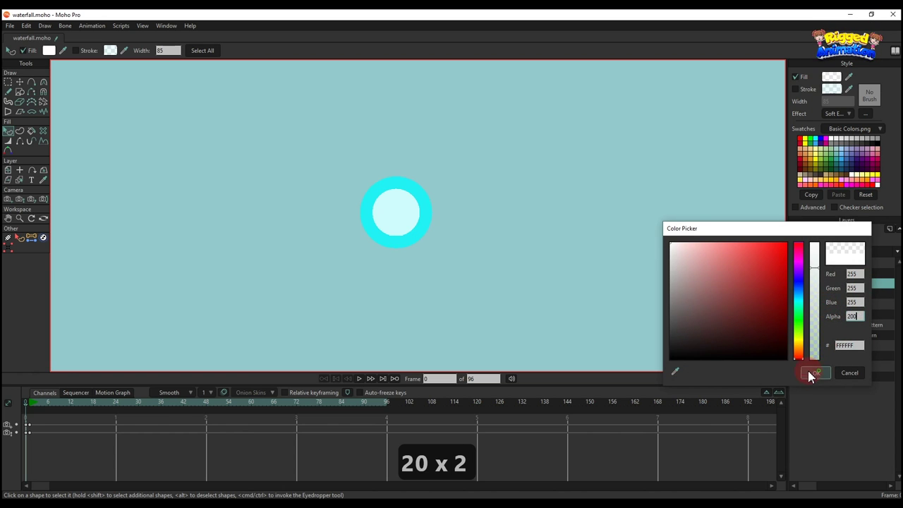
click(815, 373)
Duplicate the circle layer and change the outer circle's fill on the copy to white FFFFFF
click(806, 229)
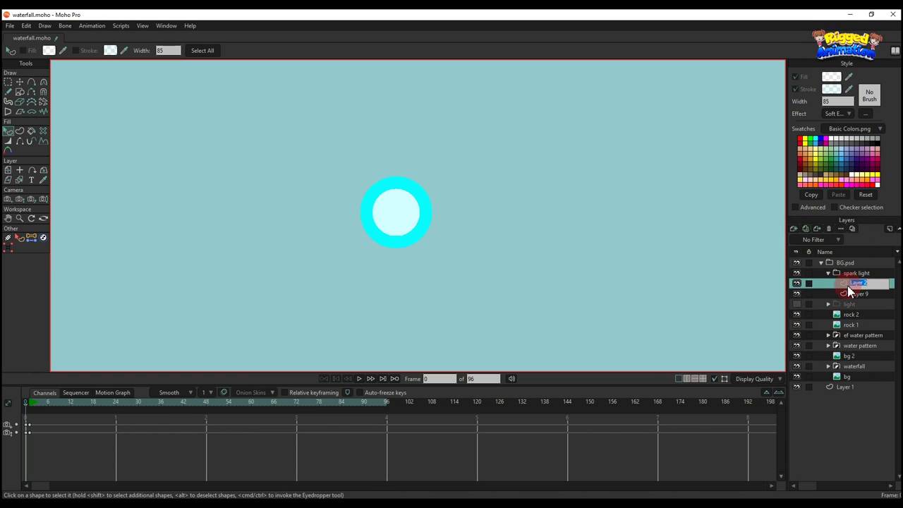
click(825, 284)
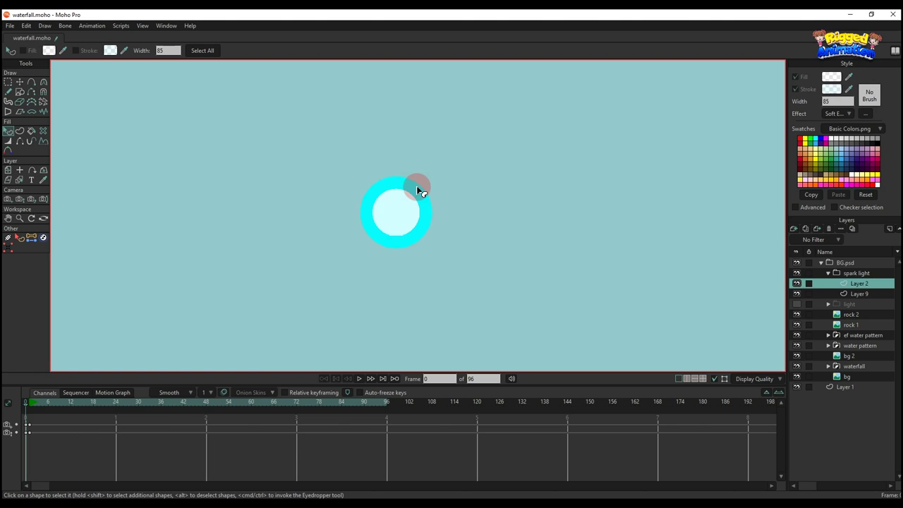
click(416, 188)
click(833, 81)
drag(732, 259, 668, 241)
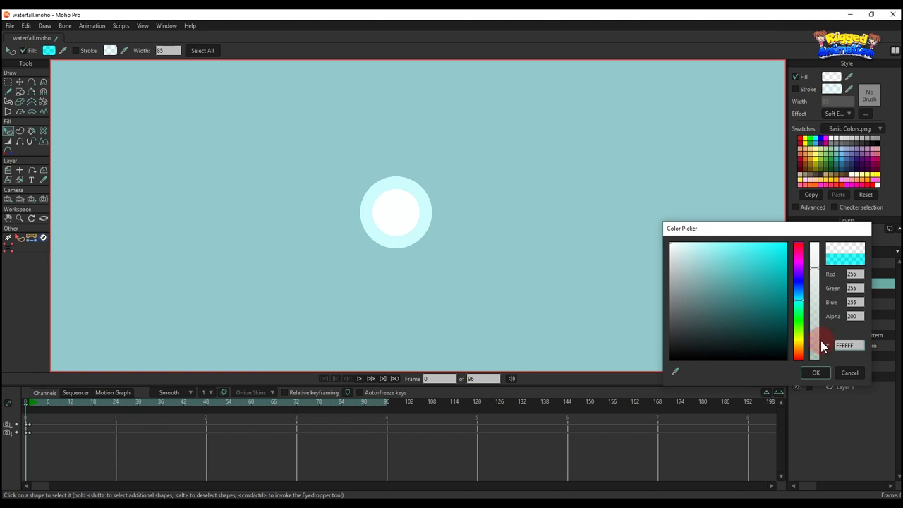
click(814, 373)
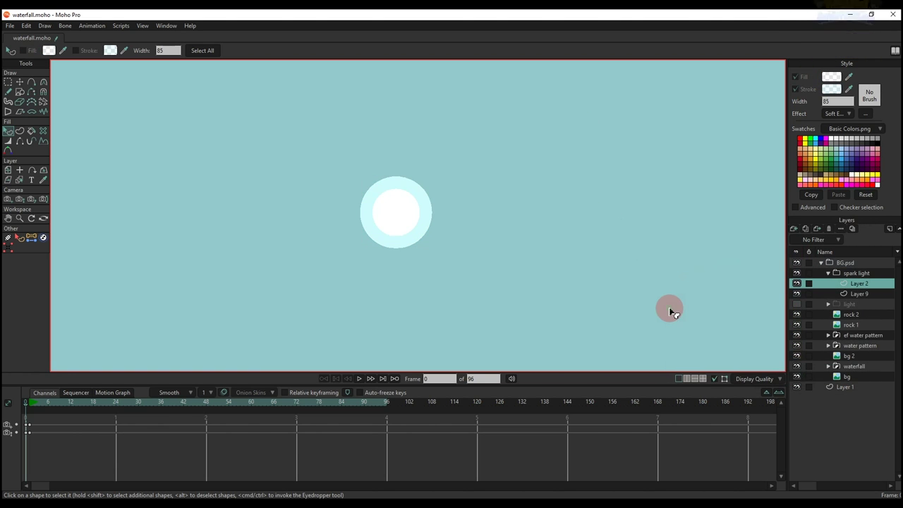
Scale the circles on the white copy layer down to about 80 percent, keeping them centred on the cyan circle
key(g)
drag(336, 159, 425, 244)
key(t)
key(q)
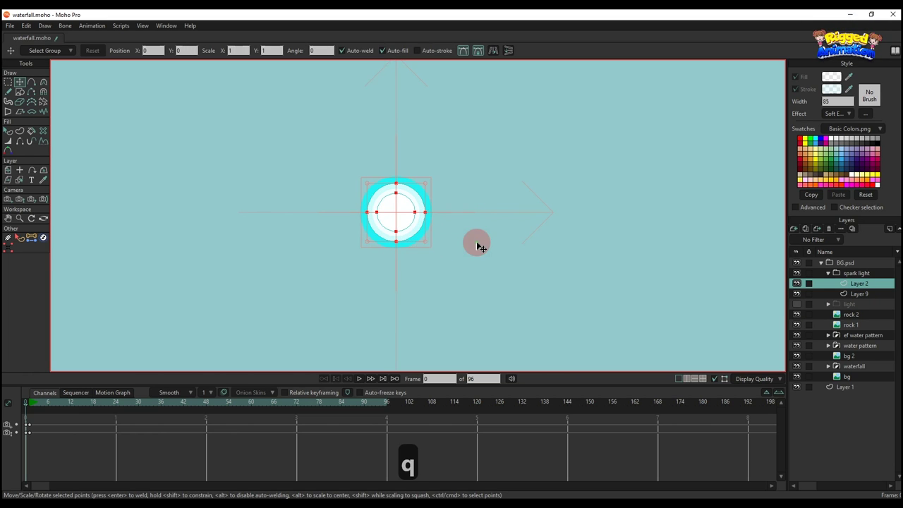
key(q)
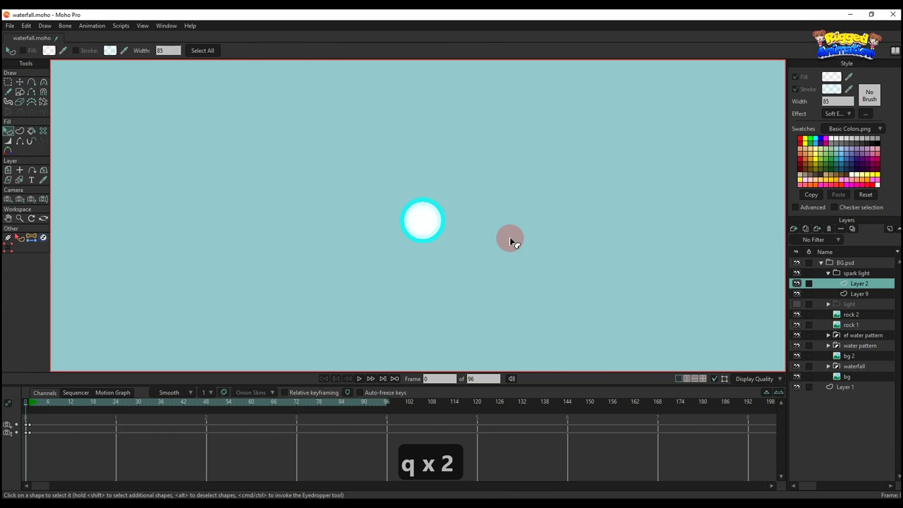
Add a particle layer above the spark light group and move the group into it
click(852, 273)
click(828, 273)
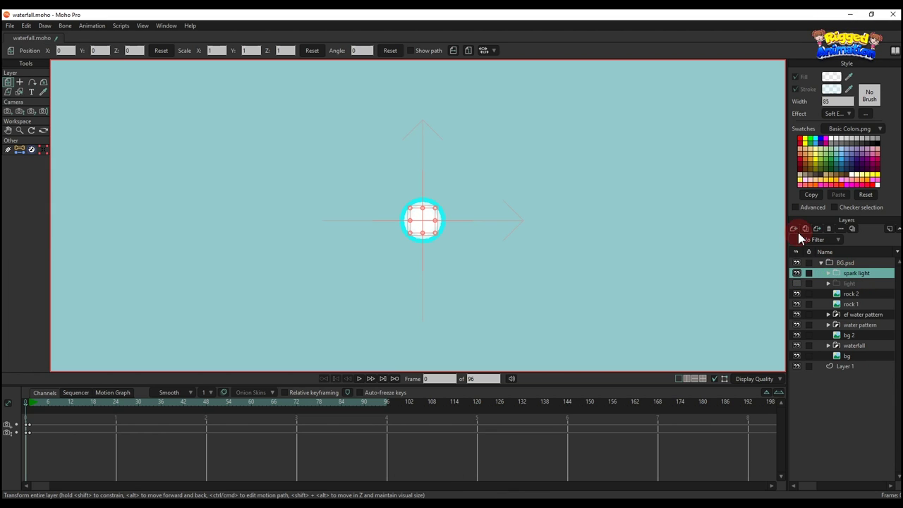
drag(794, 233, 811, 306)
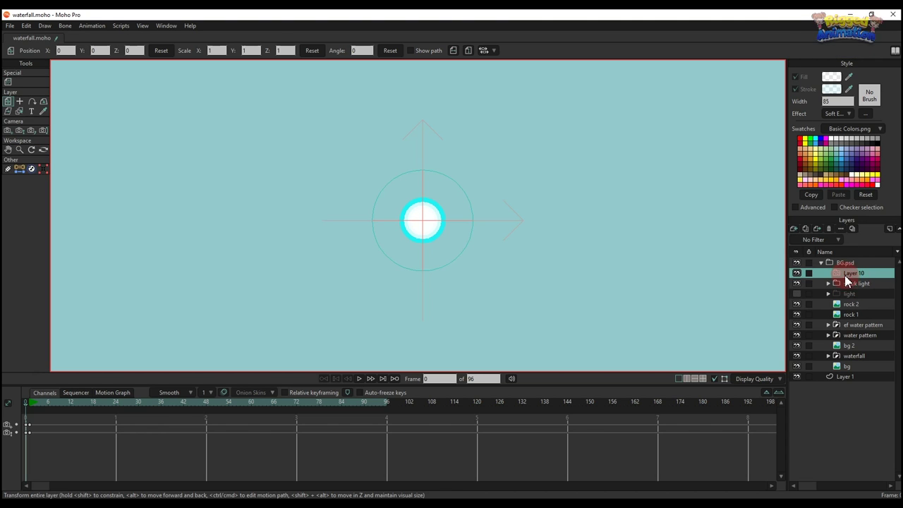
drag(853, 285, 852, 276)
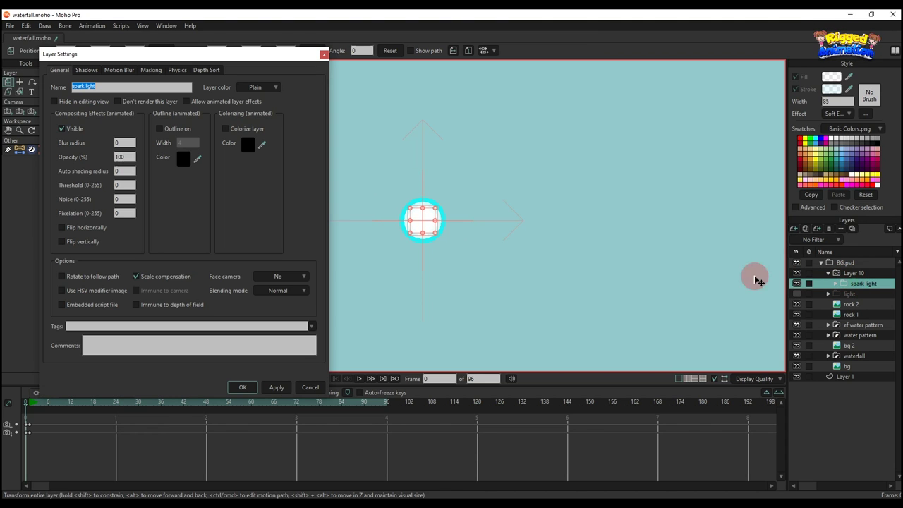
Rename the particle layer as "spark light" and preview its particles in playback
key(ctrl+c)
click(305, 388)
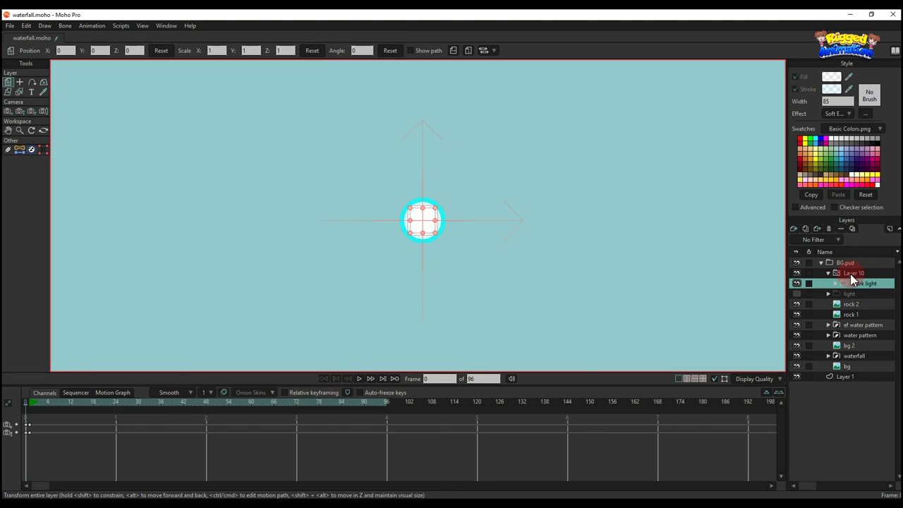
double_click(852, 275)
key(ctrl+v)
click(250, 388)
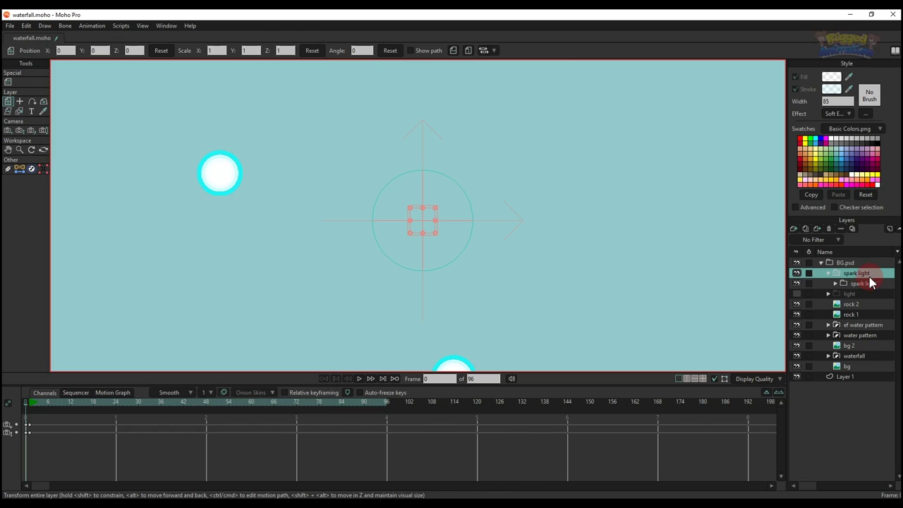
key(space)
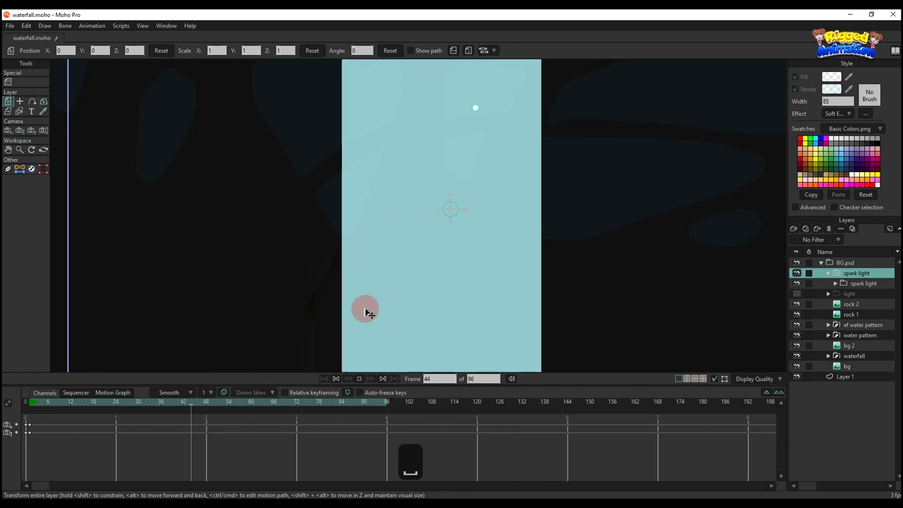
key(space)
Move Layer 2 and Layer 9 out of the inner group directly into the particle layer, and delete the empty group
click(837, 284)
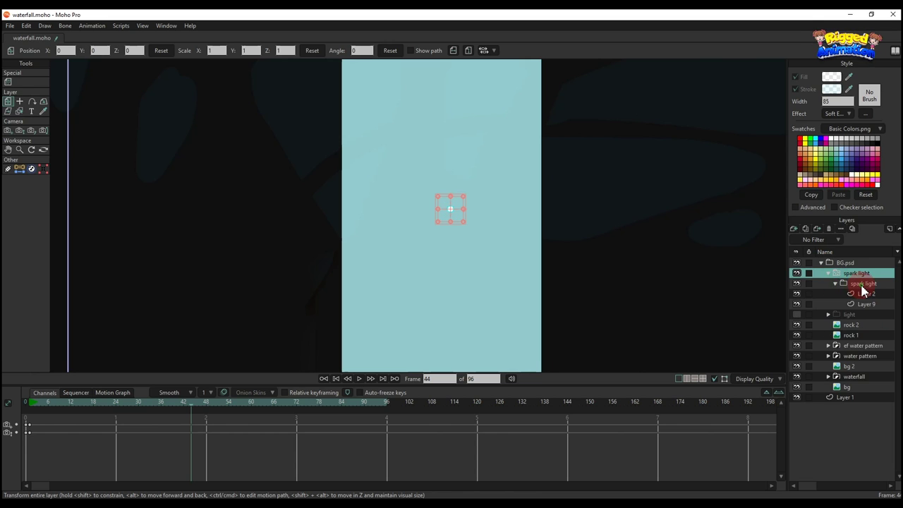
click(843, 284)
click(860, 295)
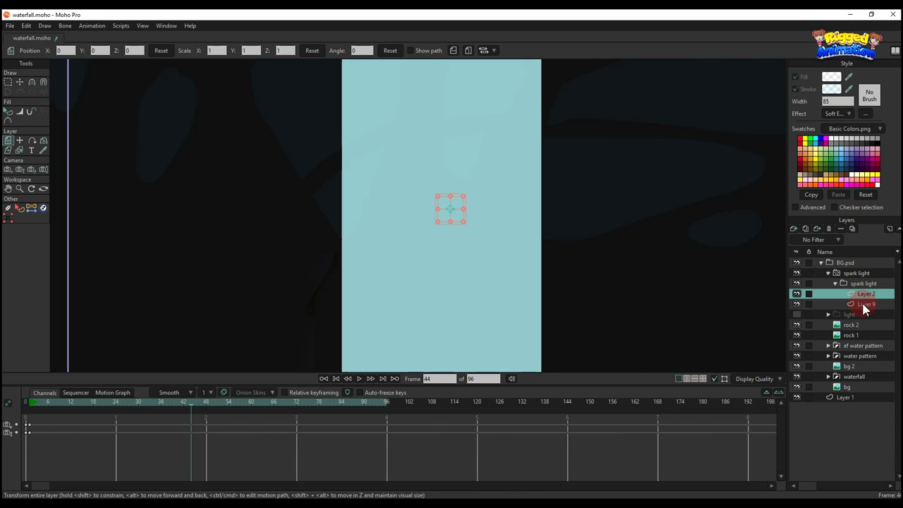
shift+click(864, 304)
drag(855, 283, 855, 281)
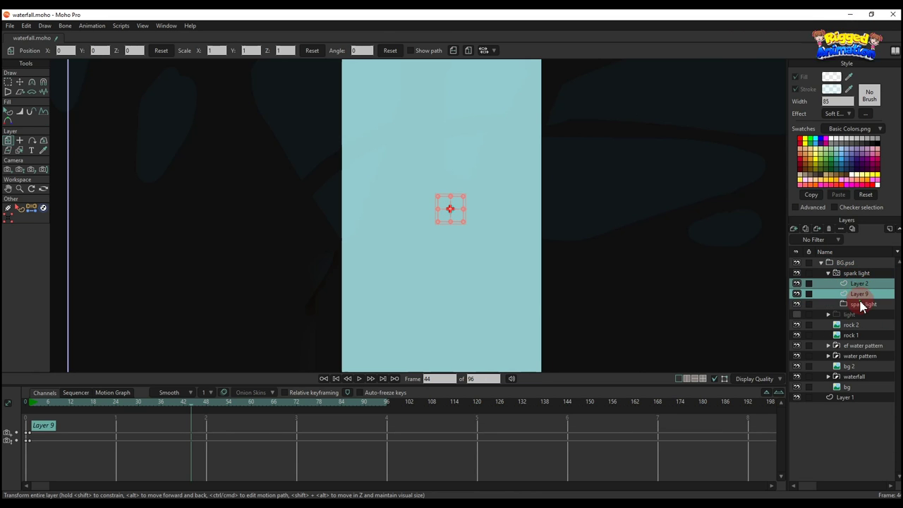
click(861, 304)
click(829, 228)
click(861, 275)
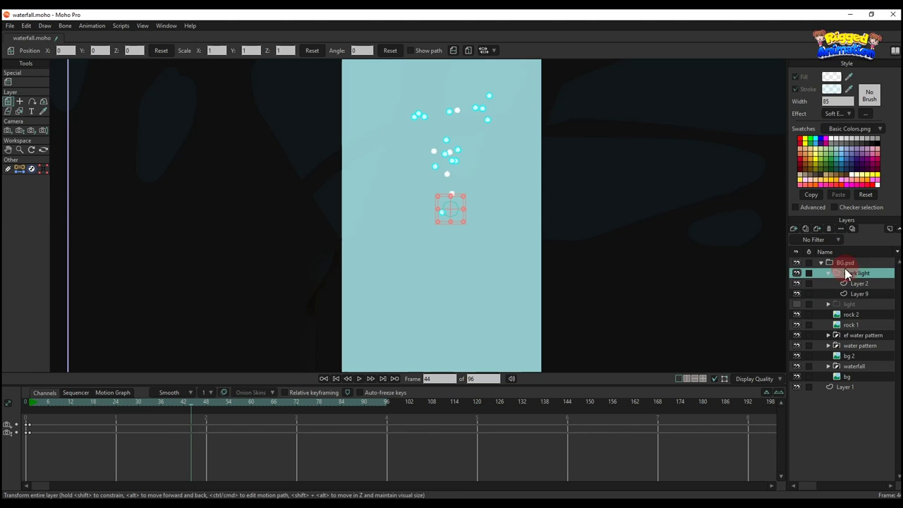
Play the animation and examine the white circles of Layer 2 and the emitted spark particles up close
key(space)
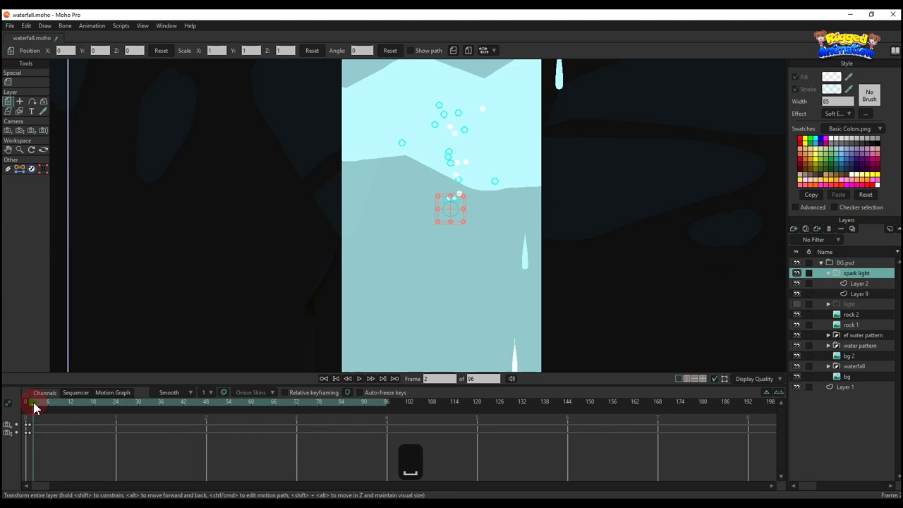
scroll(472, 202, down, 2)
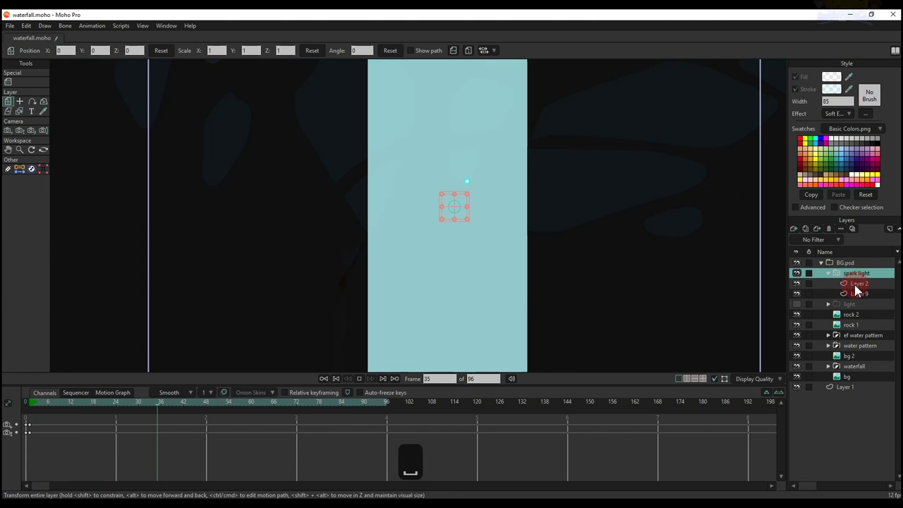
click(856, 284)
key(space)
scroll(464, 211, up, 8)
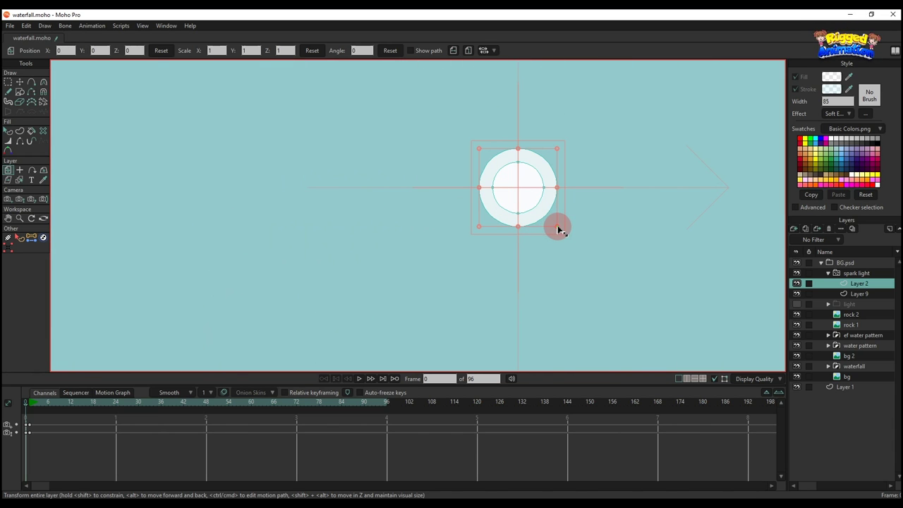
scroll(550, 224, down, 4)
click(854, 272)
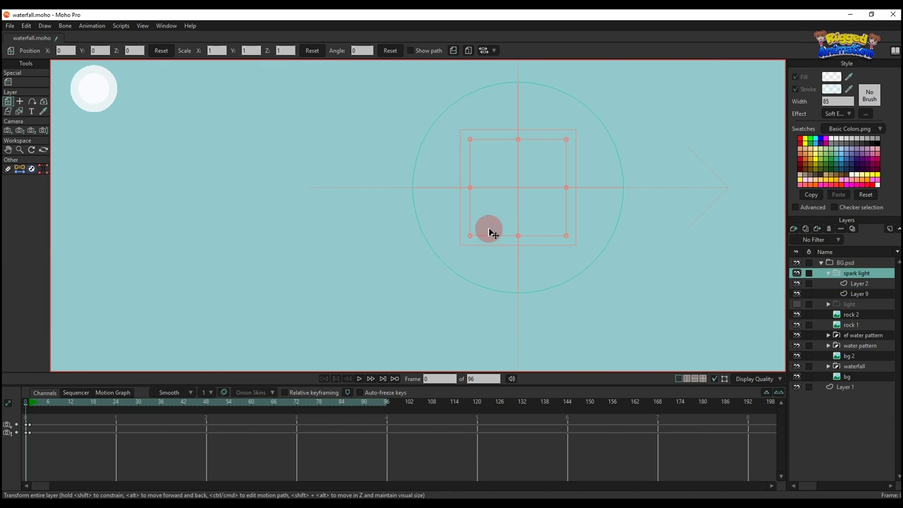
scroll(486, 229, down, 5)
key(space)
scroll(557, 205, up, 4)
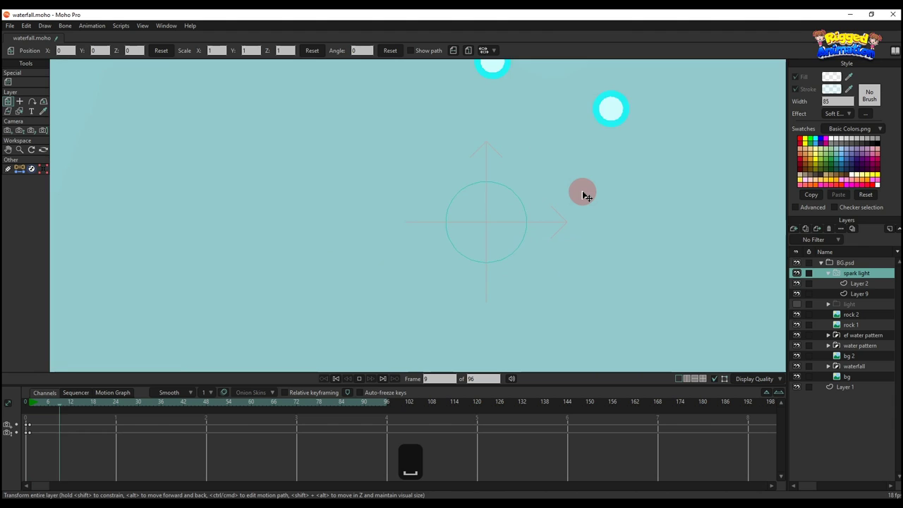
scroll(583, 196, down, 6)
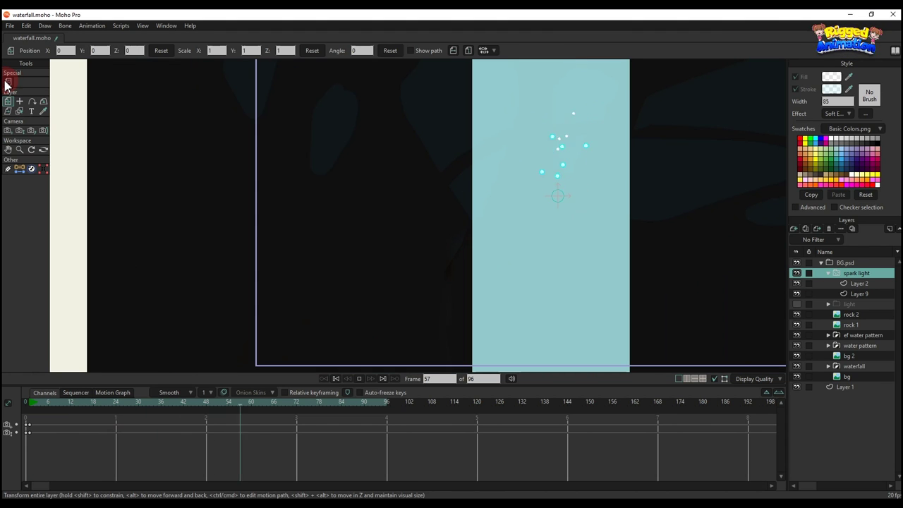
Set the spark particles' count to 20, lifetime to 100 frames and source width to 8
click(8, 82)
click(86, 51)
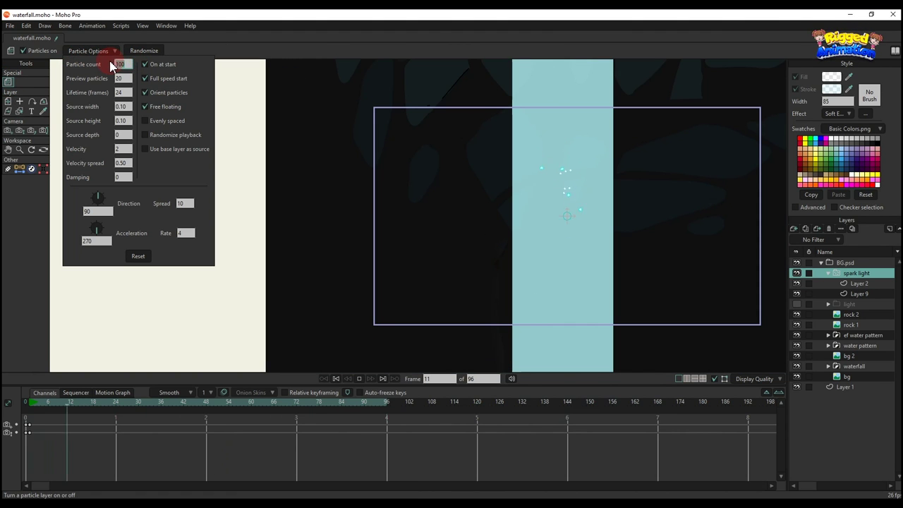
text(20)
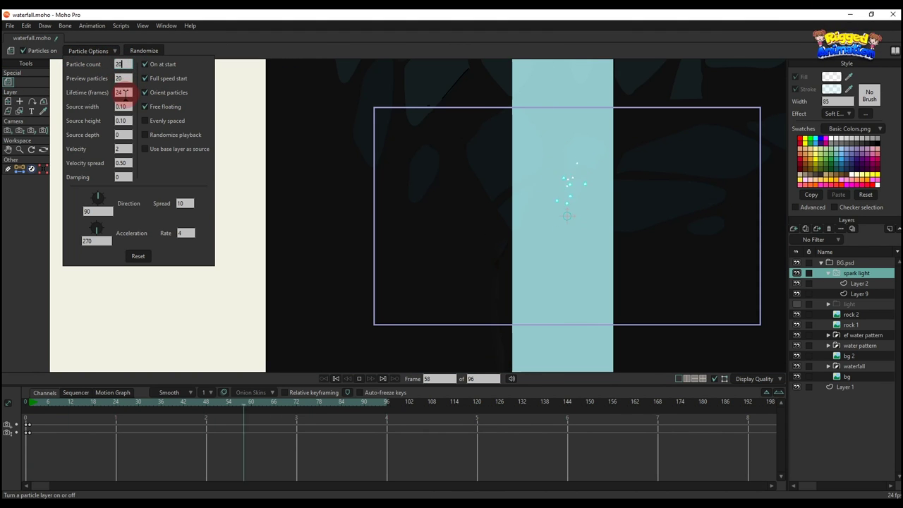
text(100)
click(124, 107)
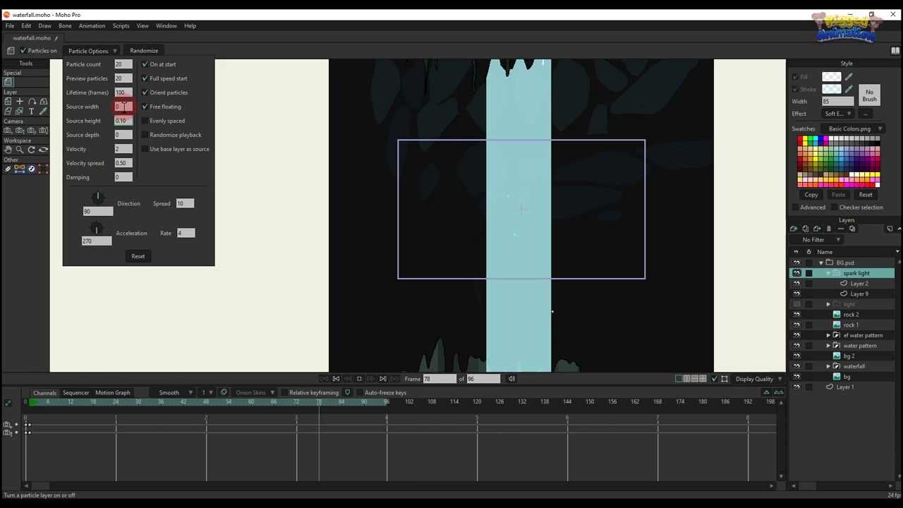
text(8)
Set the particle source height to 0 and the source depth to 2.5
click(120, 118)
click(126, 120)
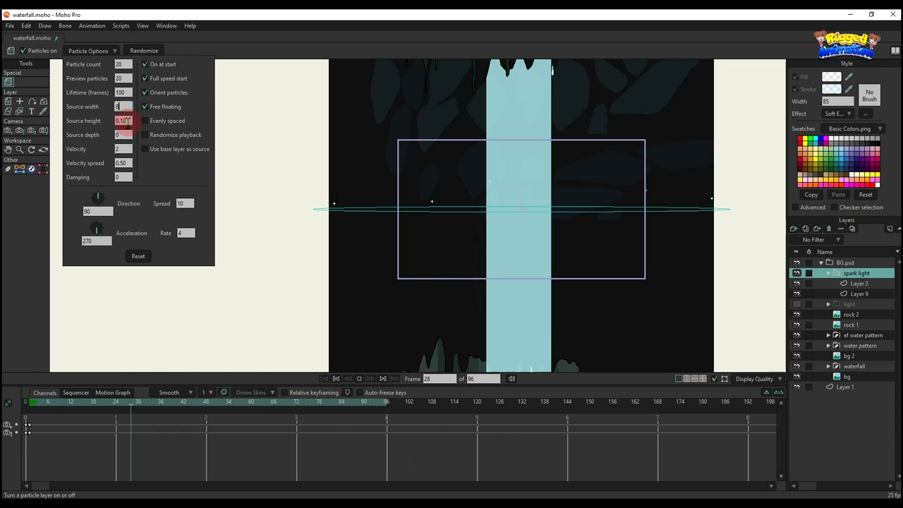
text(0)
click(123, 107)
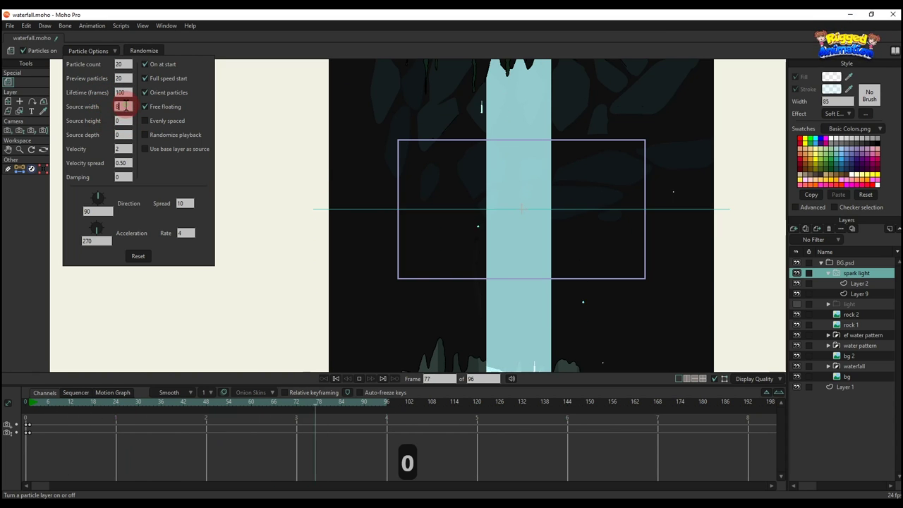
click(145, 150)
click(125, 121)
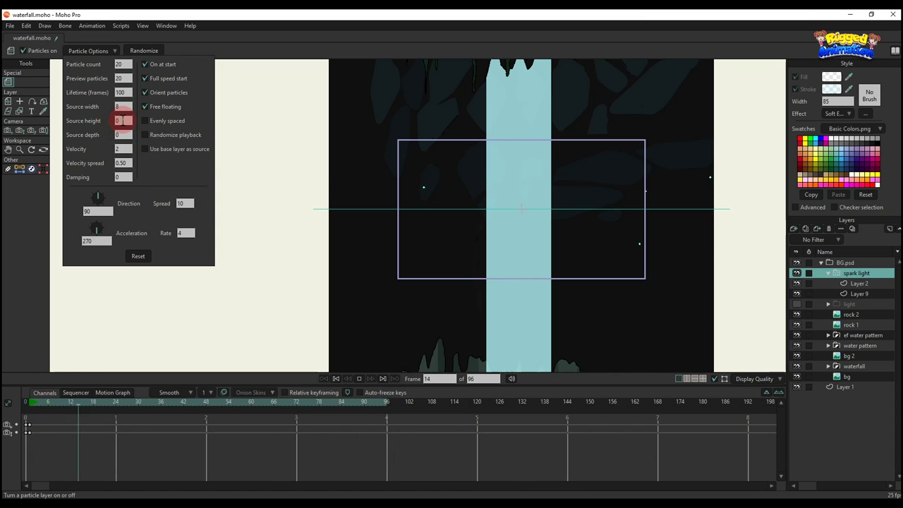
text(2.5)
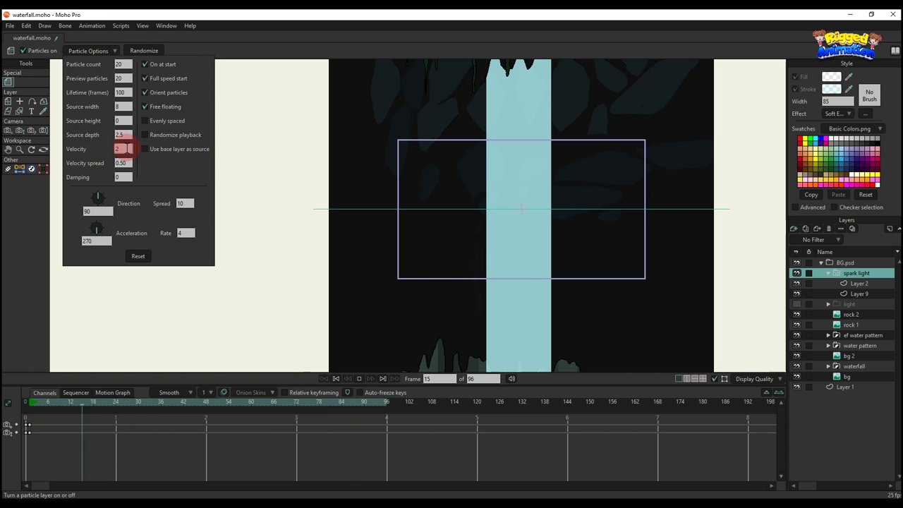
Set the particle velocity and velocity spread to 0 and the damping to 7
text(0)
click(123, 162)
text(0)
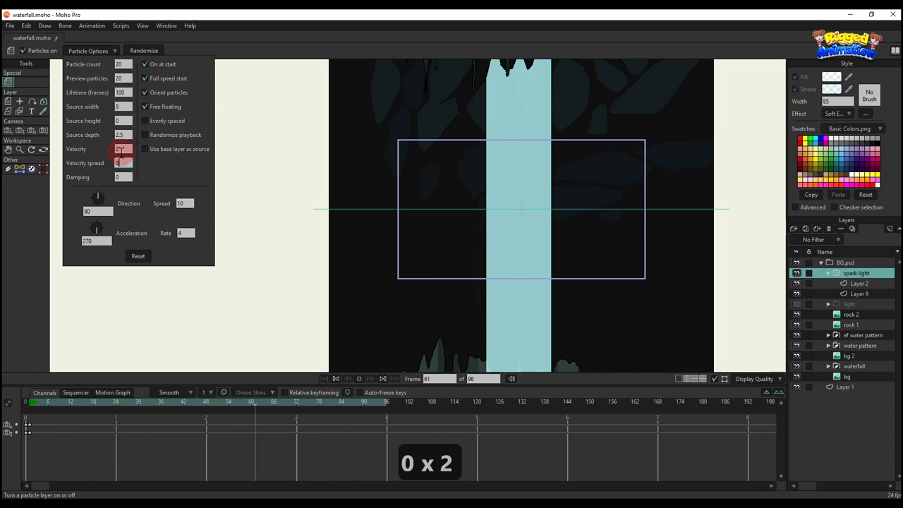
click(126, 177)
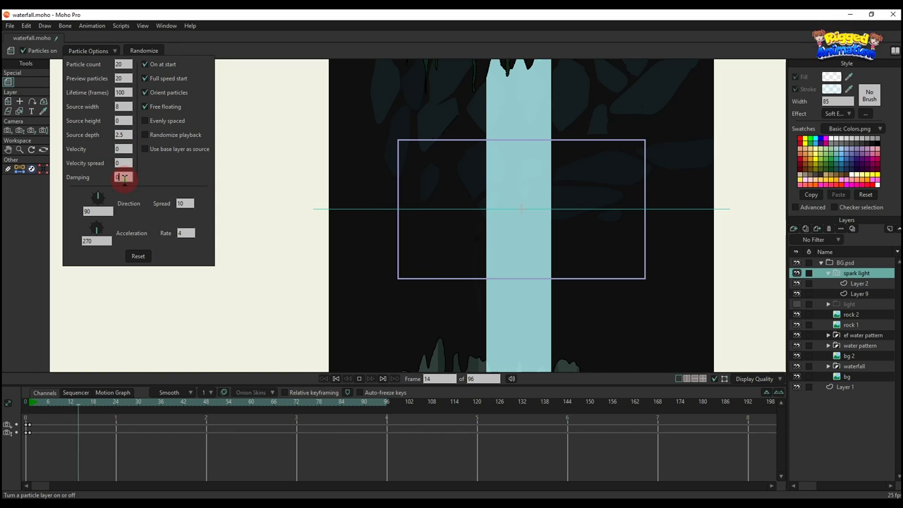
text(7)
click(123, 163)
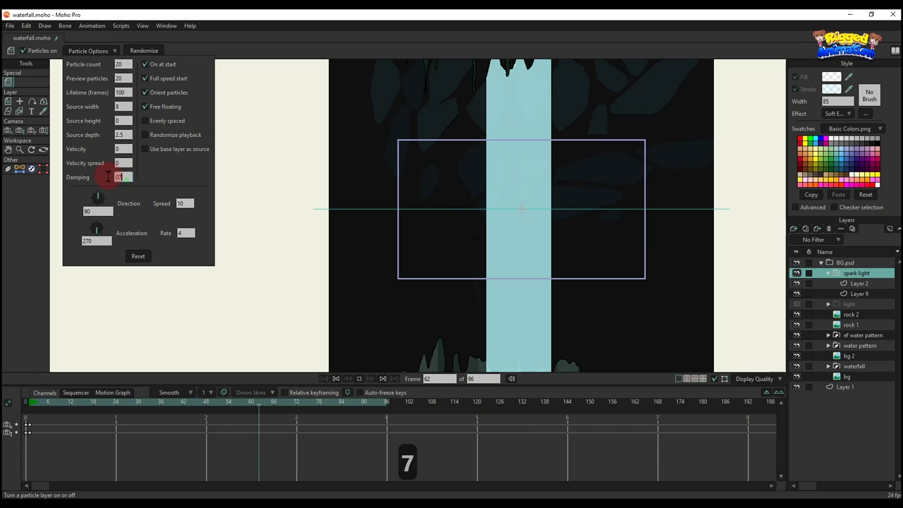
click(107, 165)
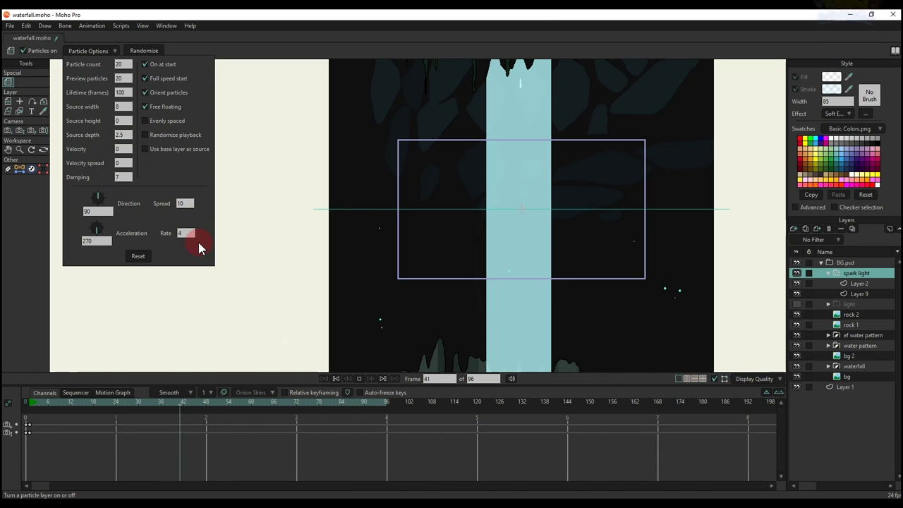
Set the particles' acceleration rate to 10 and the acceleration direction to 90 degrees
text(10)
click(189, 203)
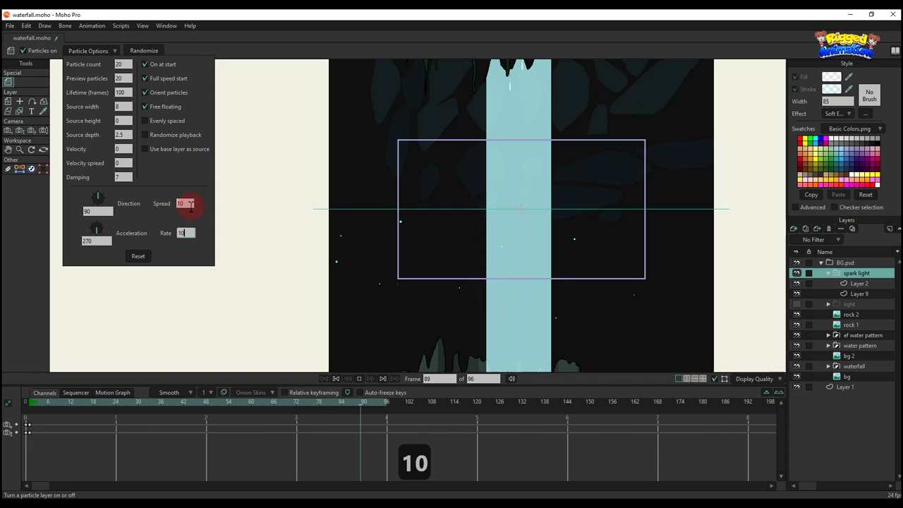
click(189, 225)
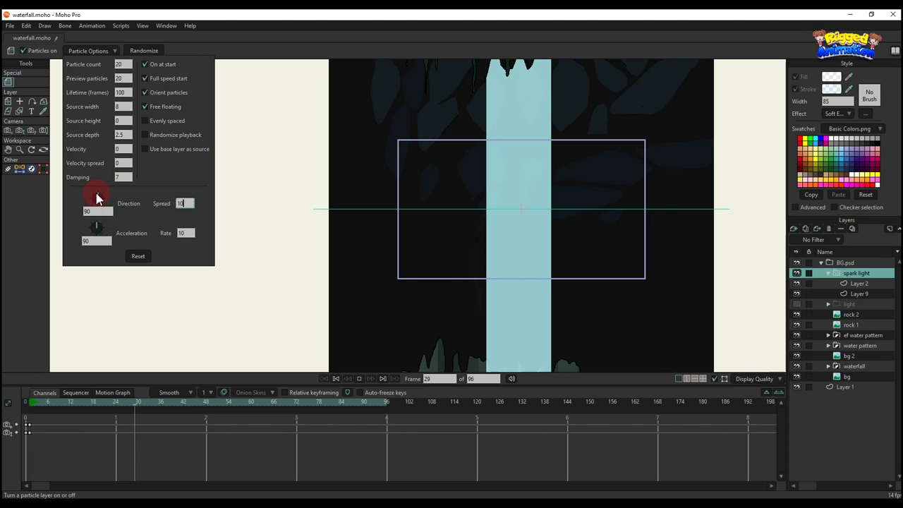
At frame 0, move the spark light particle layer down to the background's bottom edge, at Y about -8.12
click(88, 408)
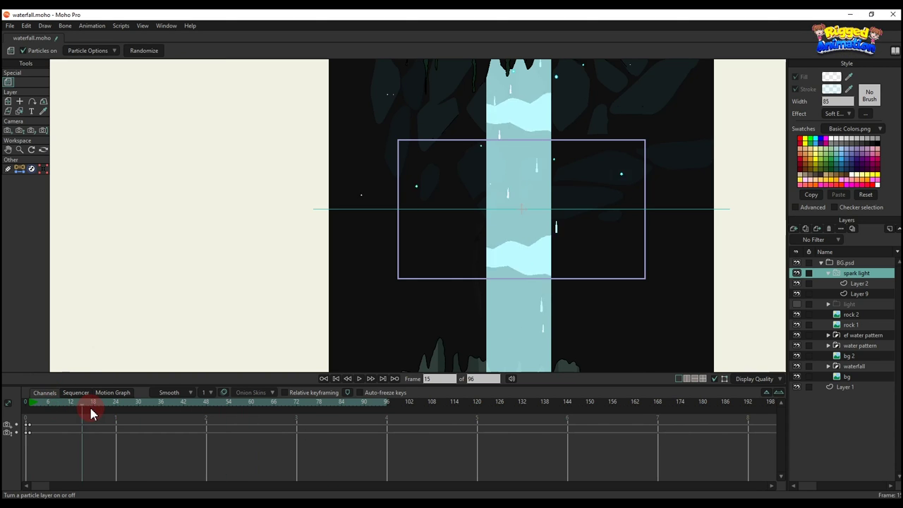
key(space)
scroll(498, 212, down, 4)
scroll(502, 202, up, 1)
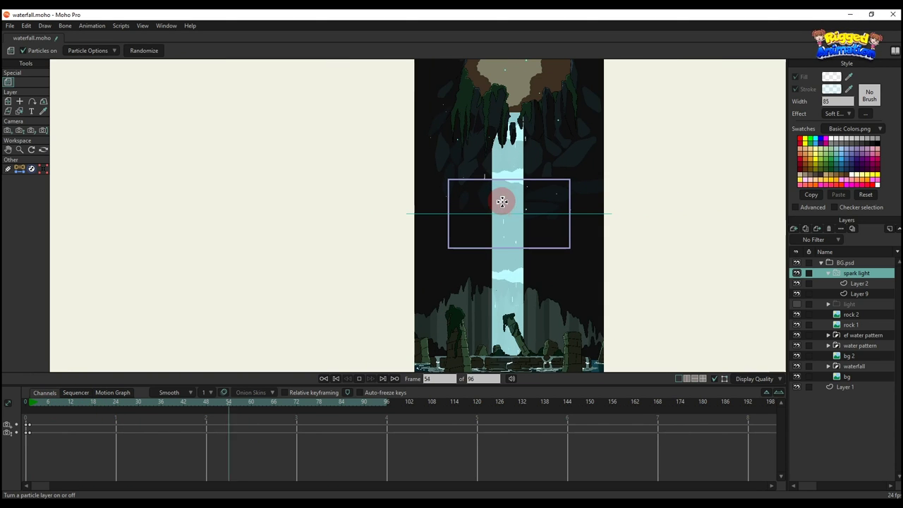
key(space)
click(25, 407)
scroll(472, 207, up, 5)
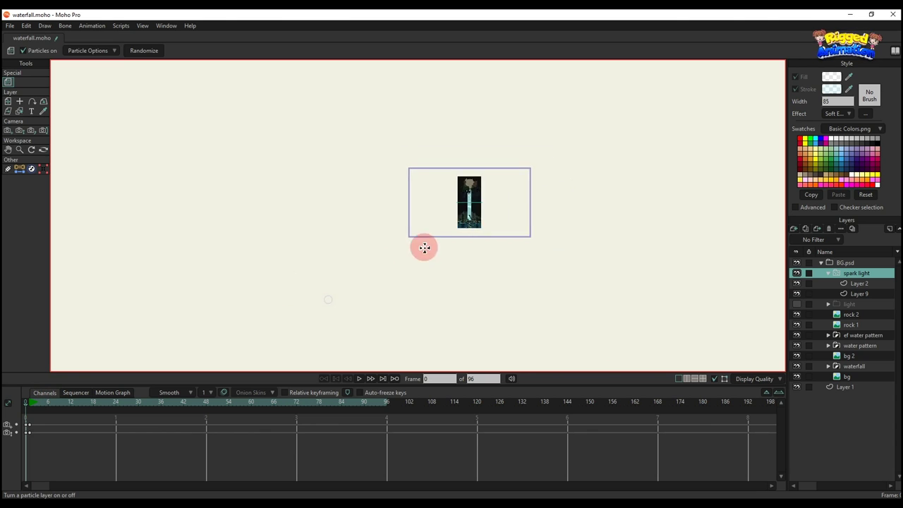
key(m)
drag(491, 153, 485, 278)
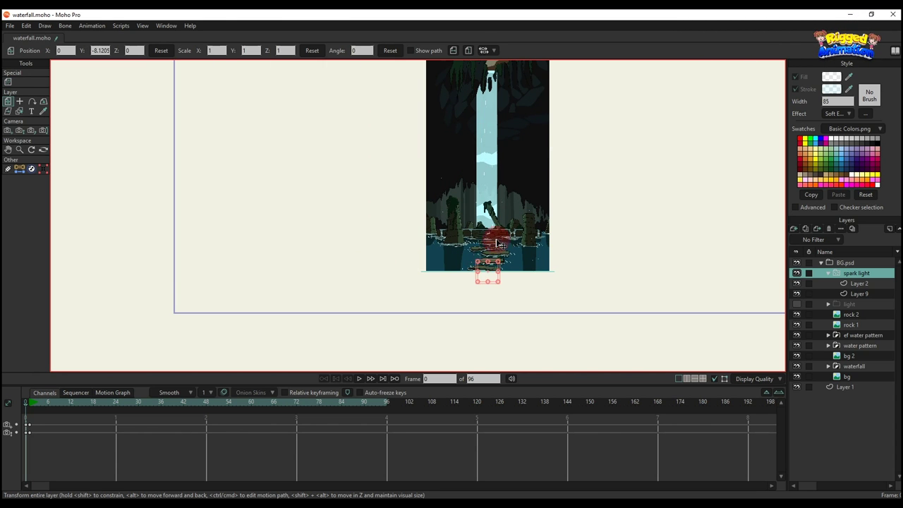
Play and scrub through the animation to examine the sparks' motion across the cave and water
key(space)
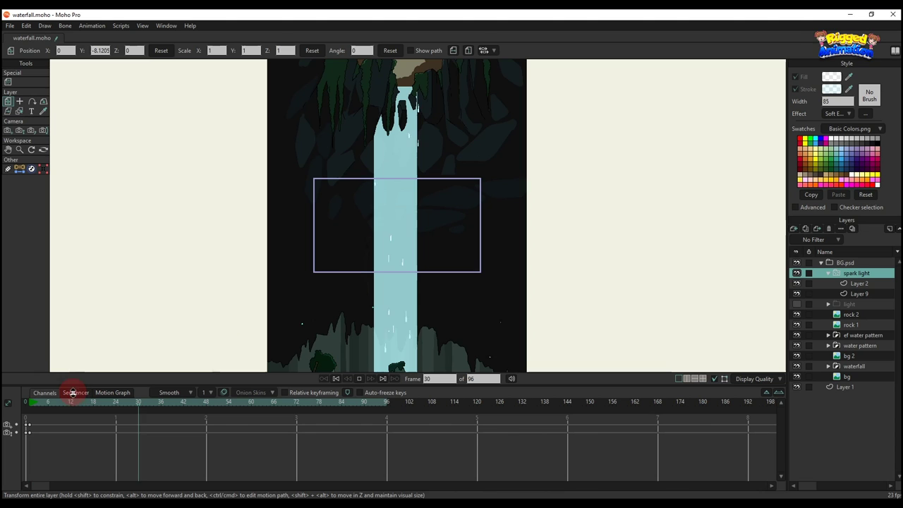
key(space)
drag(29, 402, 164, 416)
scroll(387, 289, down, 3)
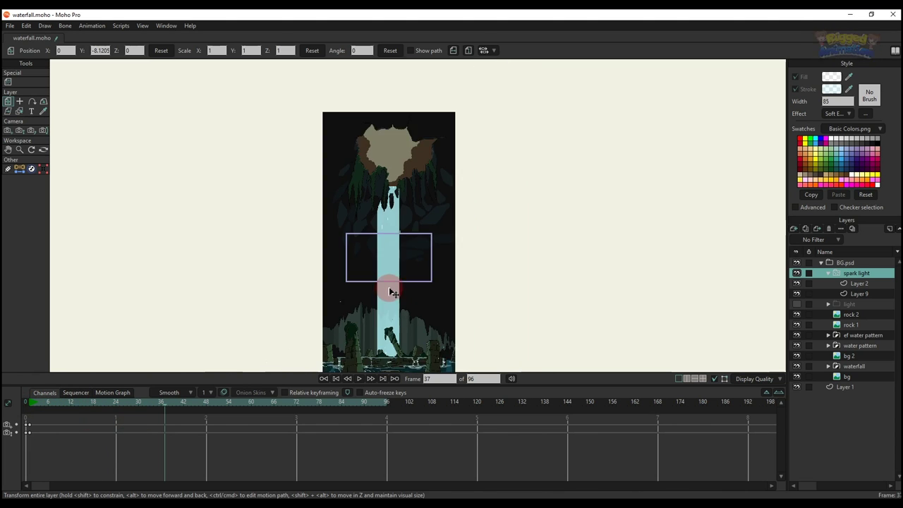
scroll(392, 291, up, 3)
key(space)
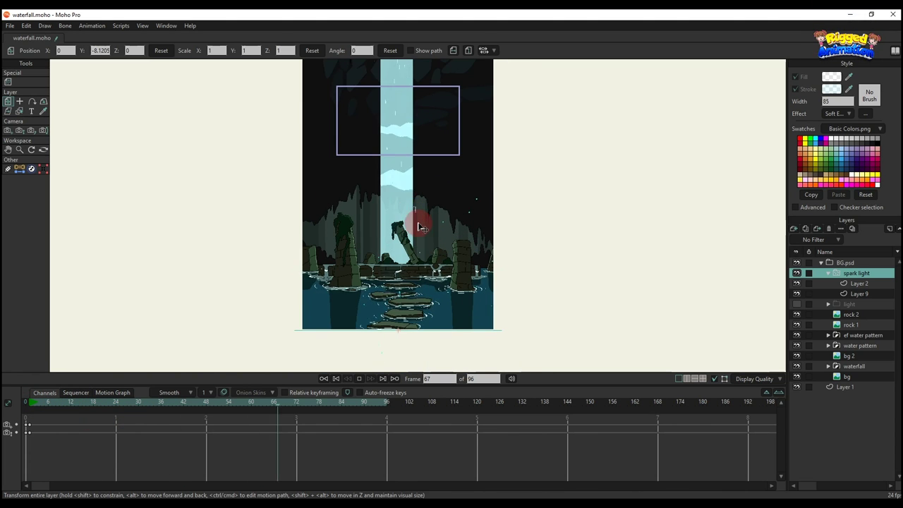
scroll(400, 250, down, 2)
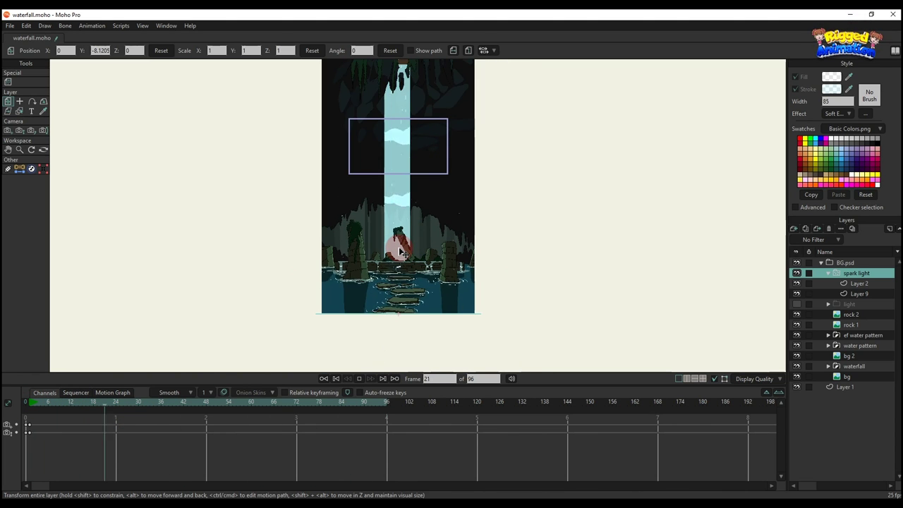